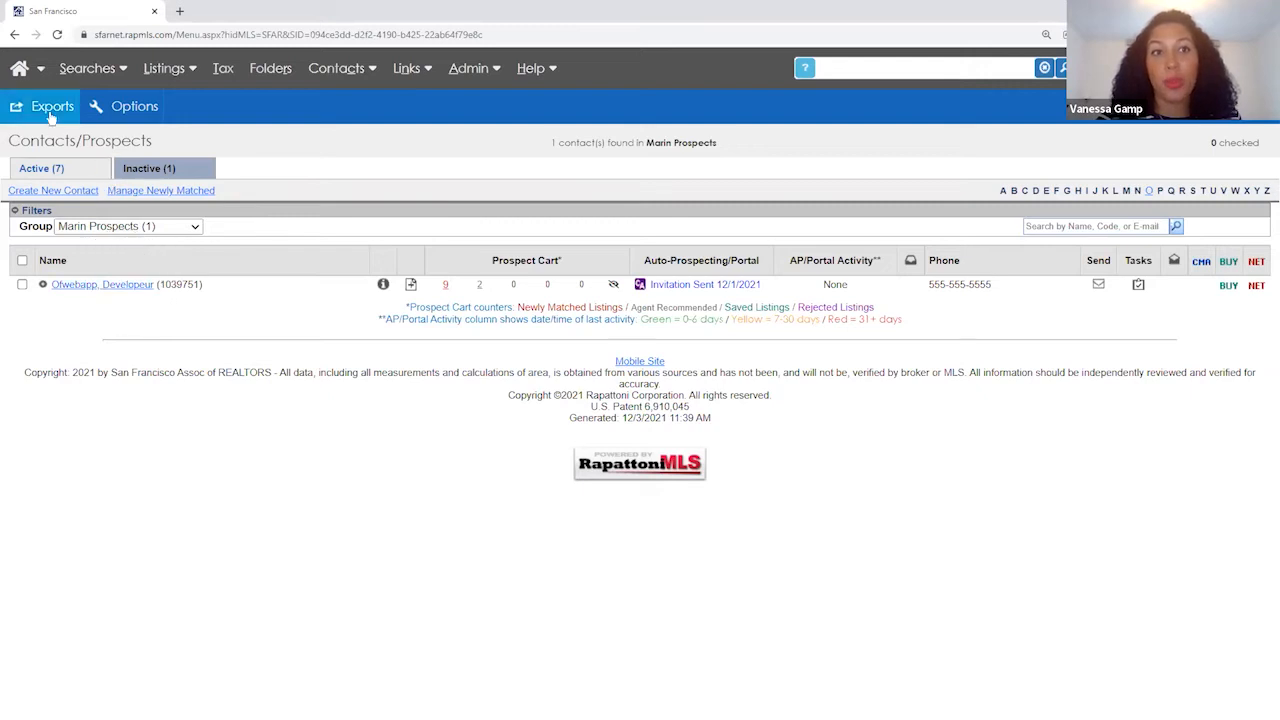
- Start a new contact, enter the contact's full name, and tick Manage as Prospect
left_click(60, 192)
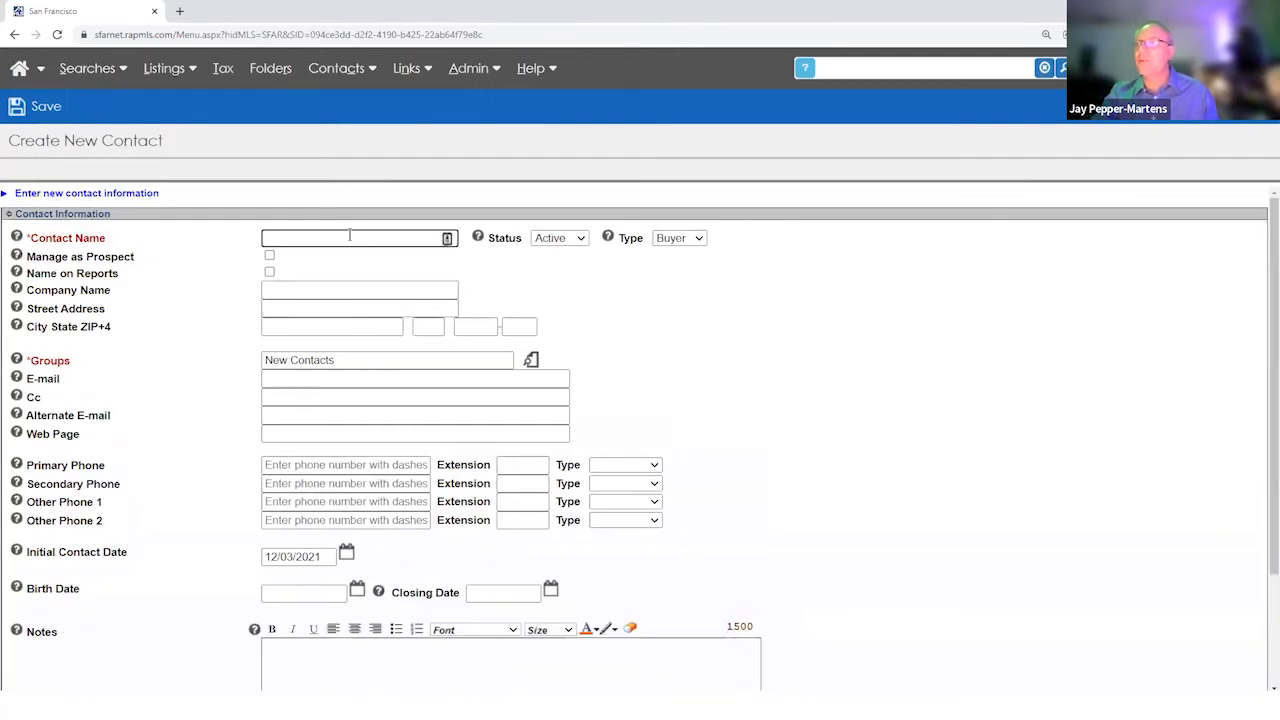
left_click(349, 237)
type("We")
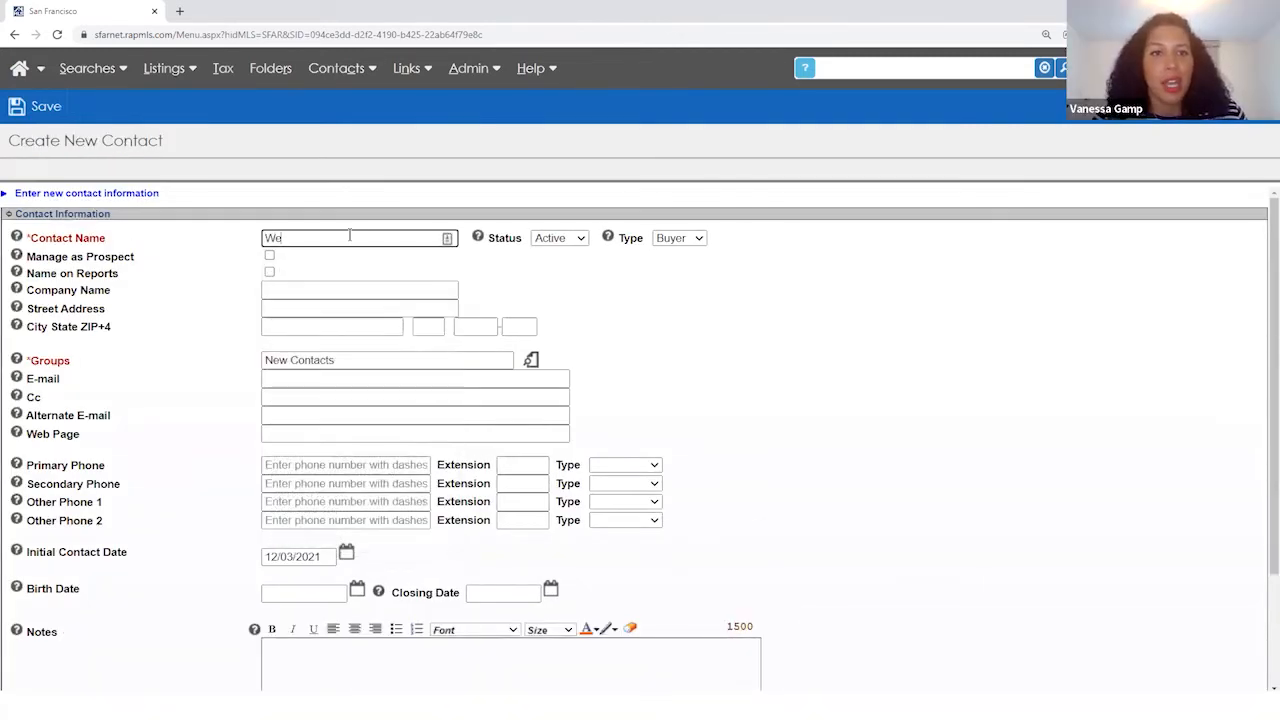
type("binarish ")
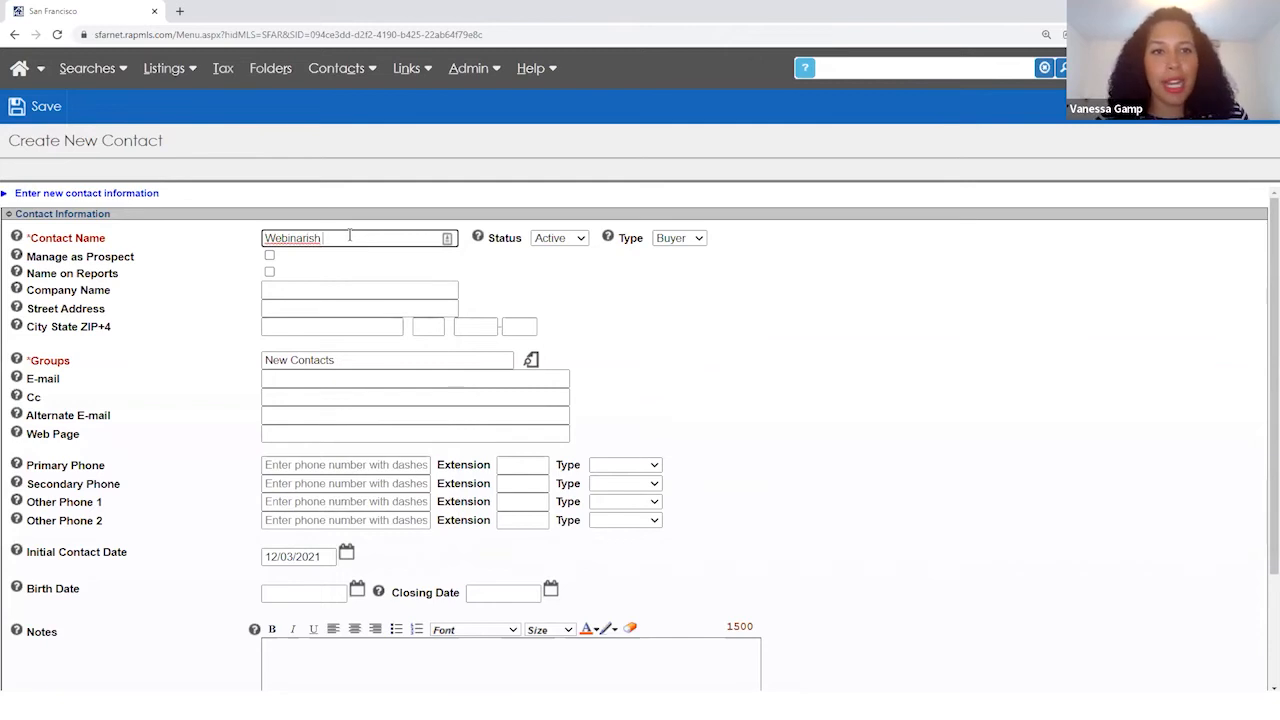
type("User")
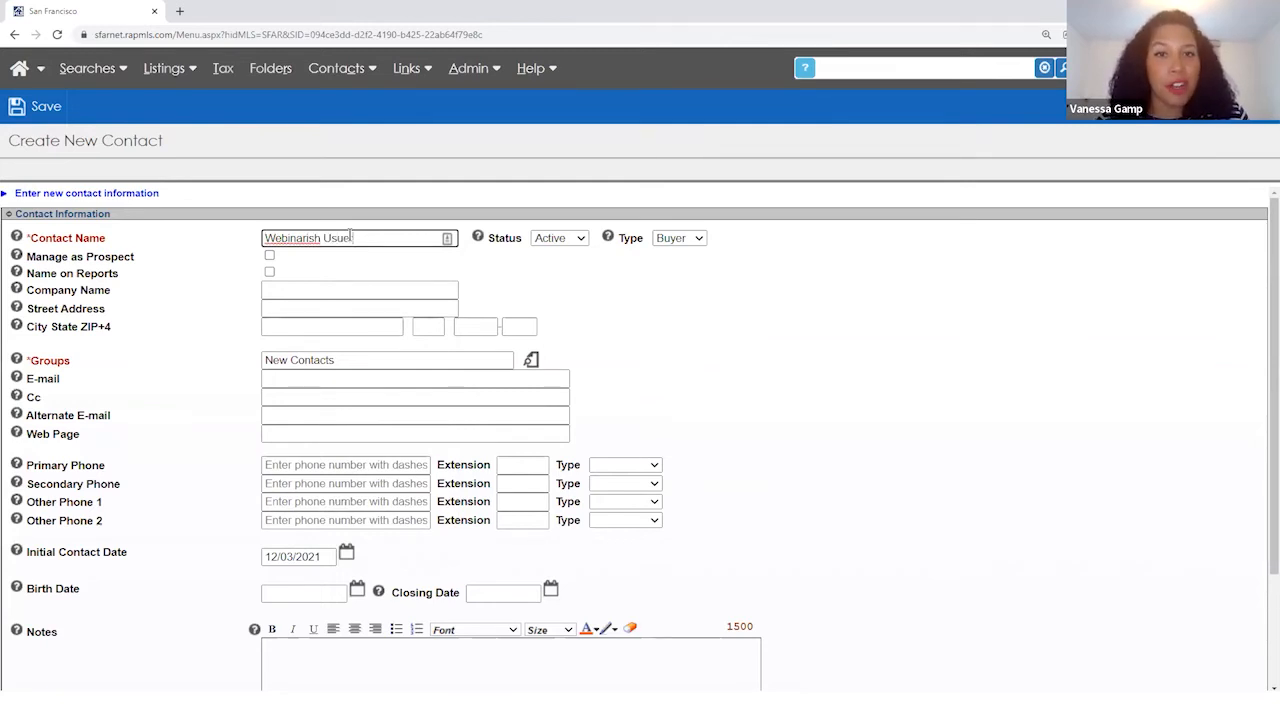
type("r")
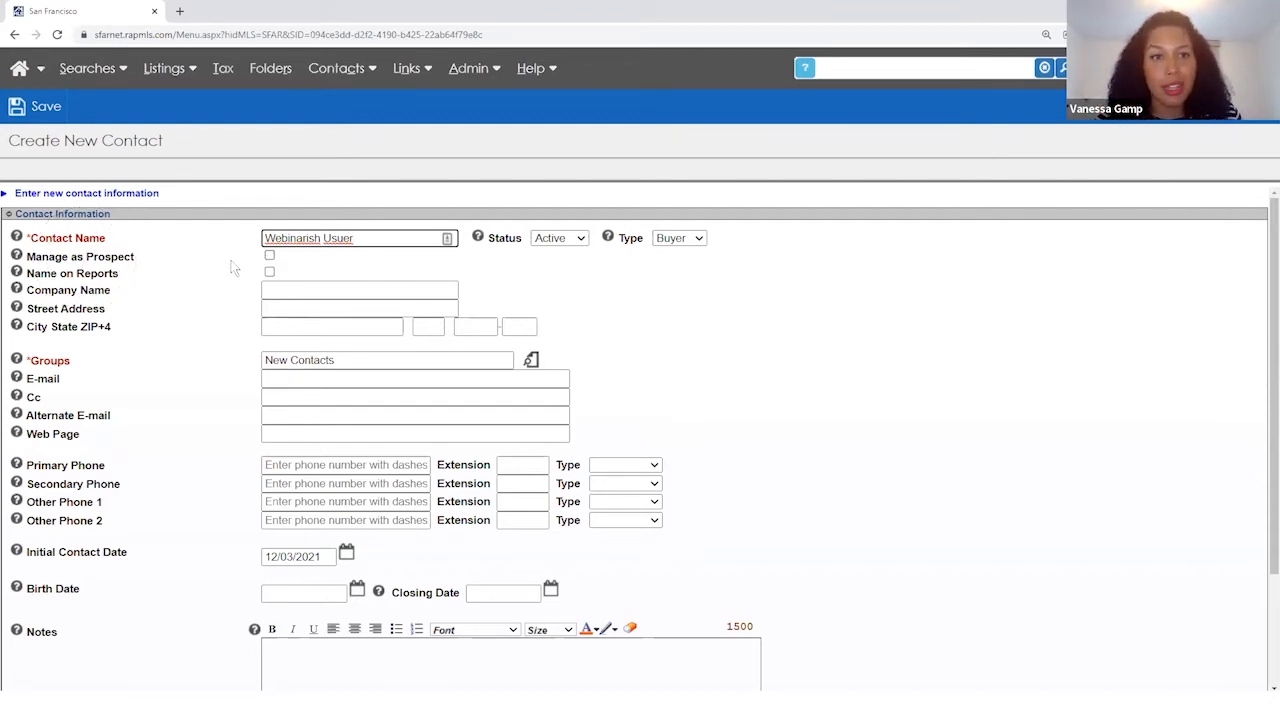
left_click(270, 257)
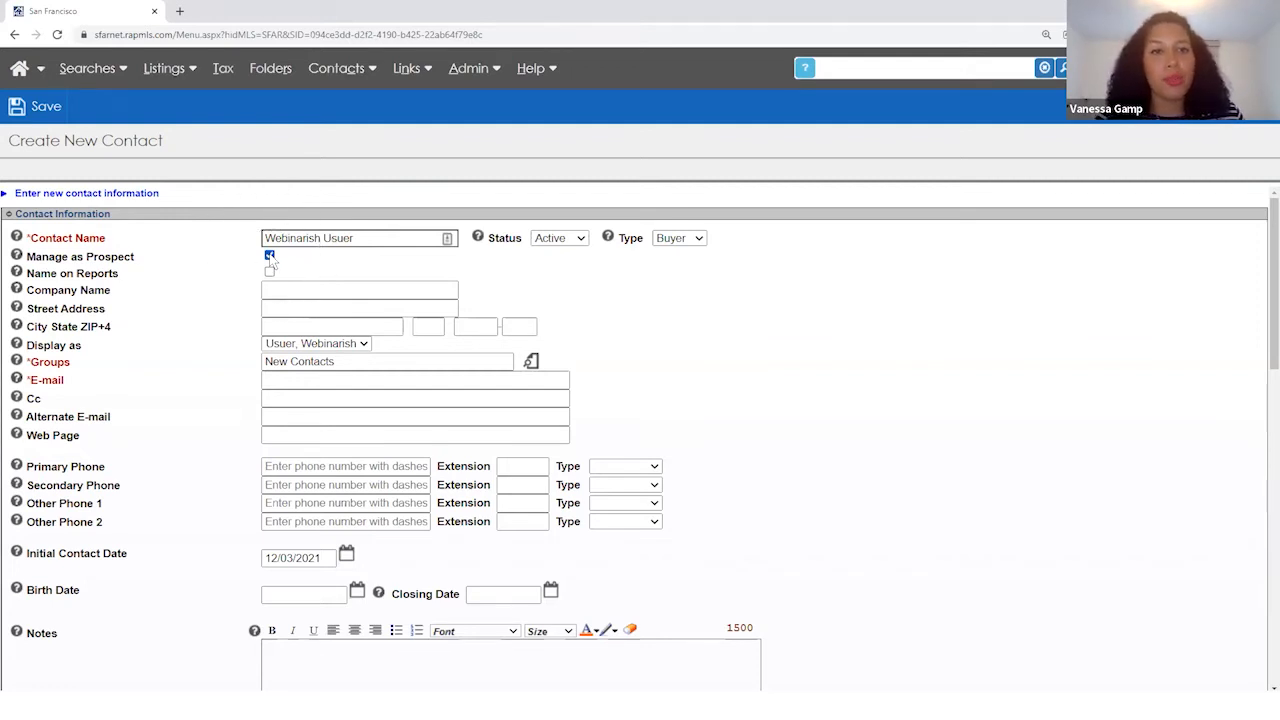
scroll(243, 307, "down", 2)
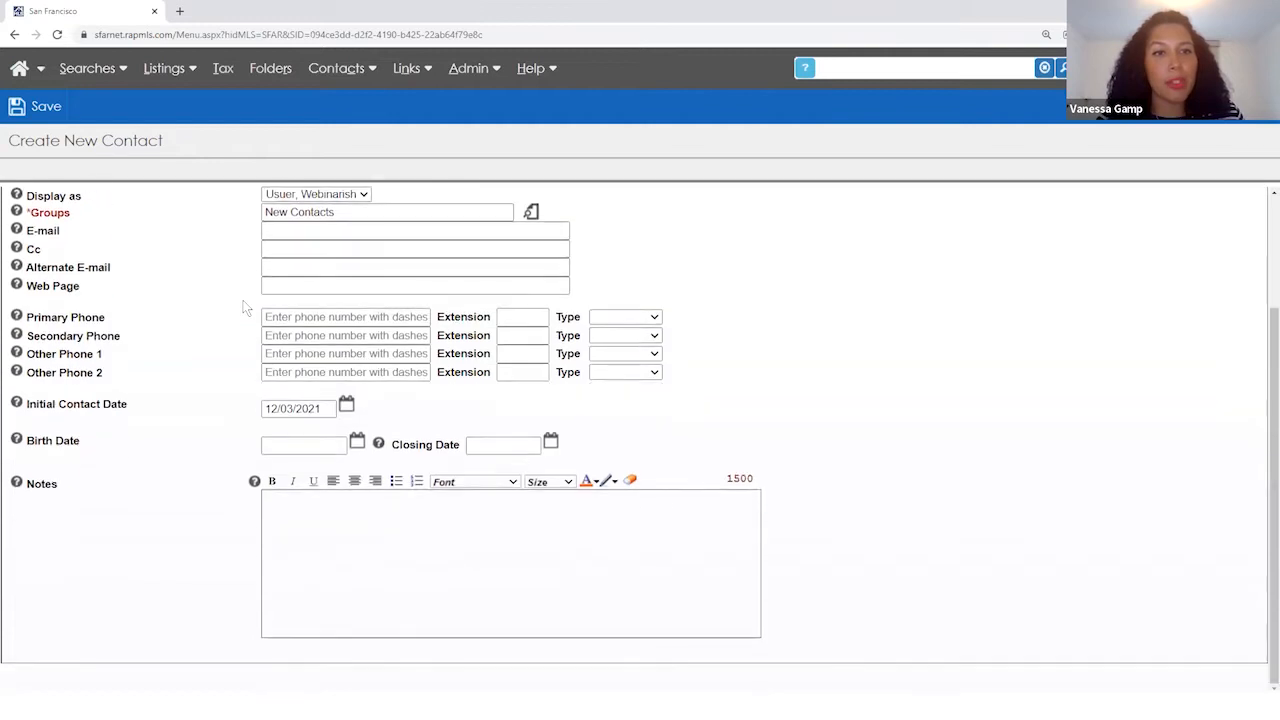
scroll(243, 307, "up", 2)
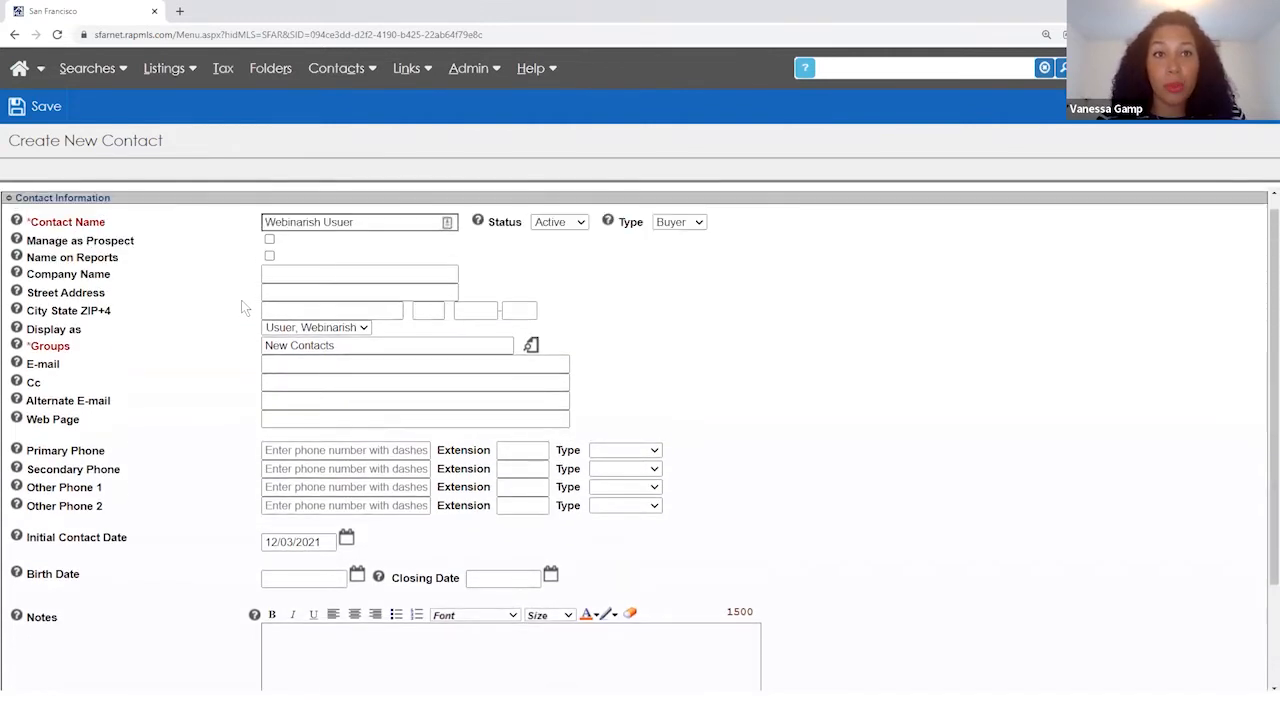
- Review the contact groups, keep New Contacts, and mark the contact Manage as Prospect
left_click(531, 345)
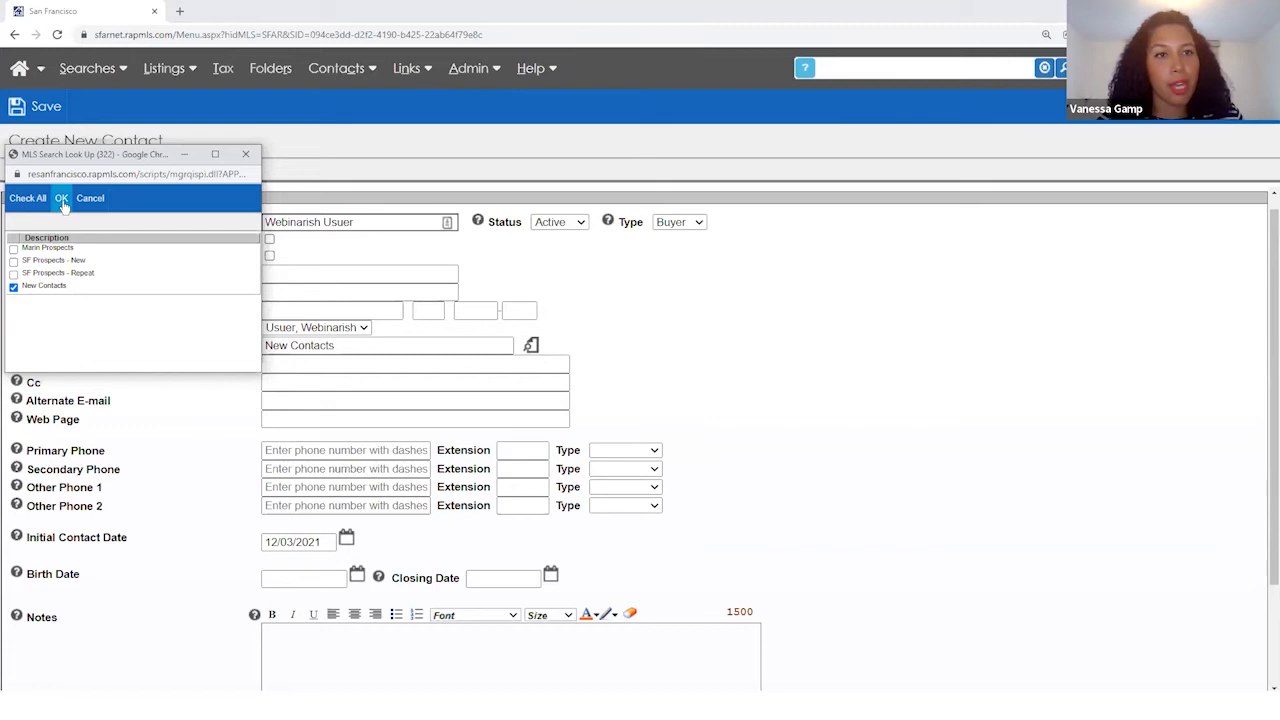
left_click(13, 249)
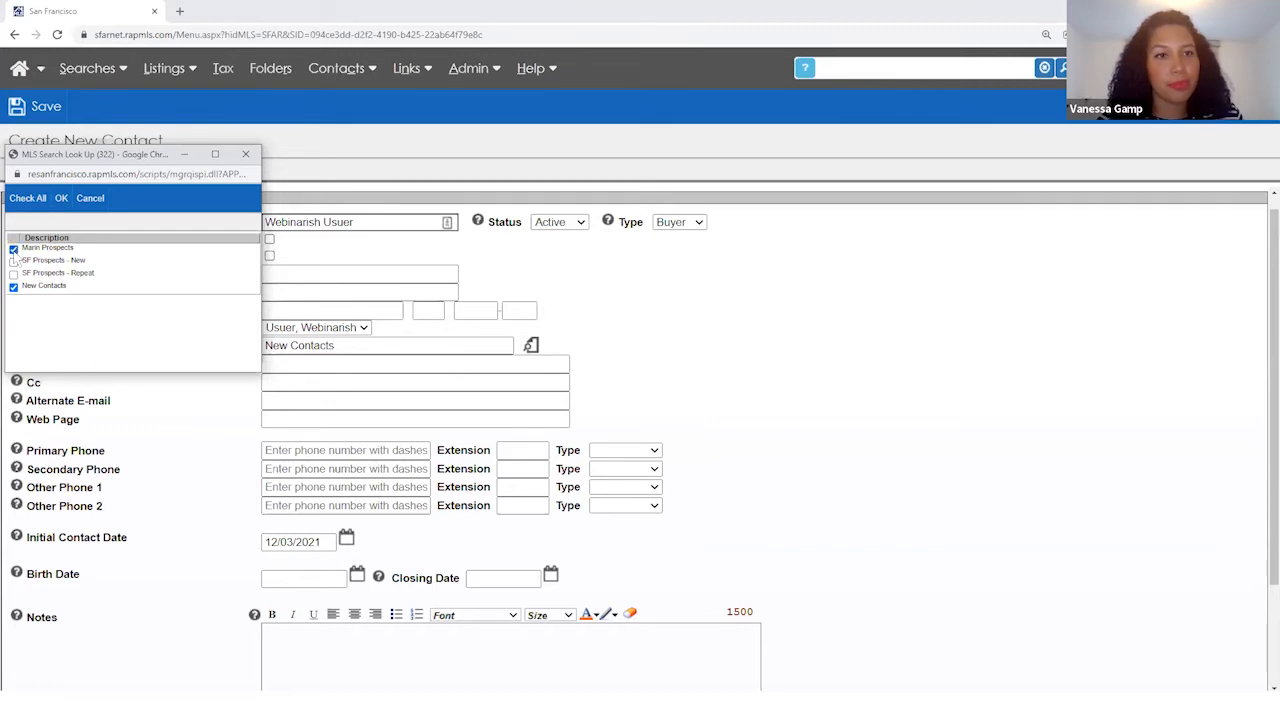
left_click(61, 198)
left_click(269, 239)
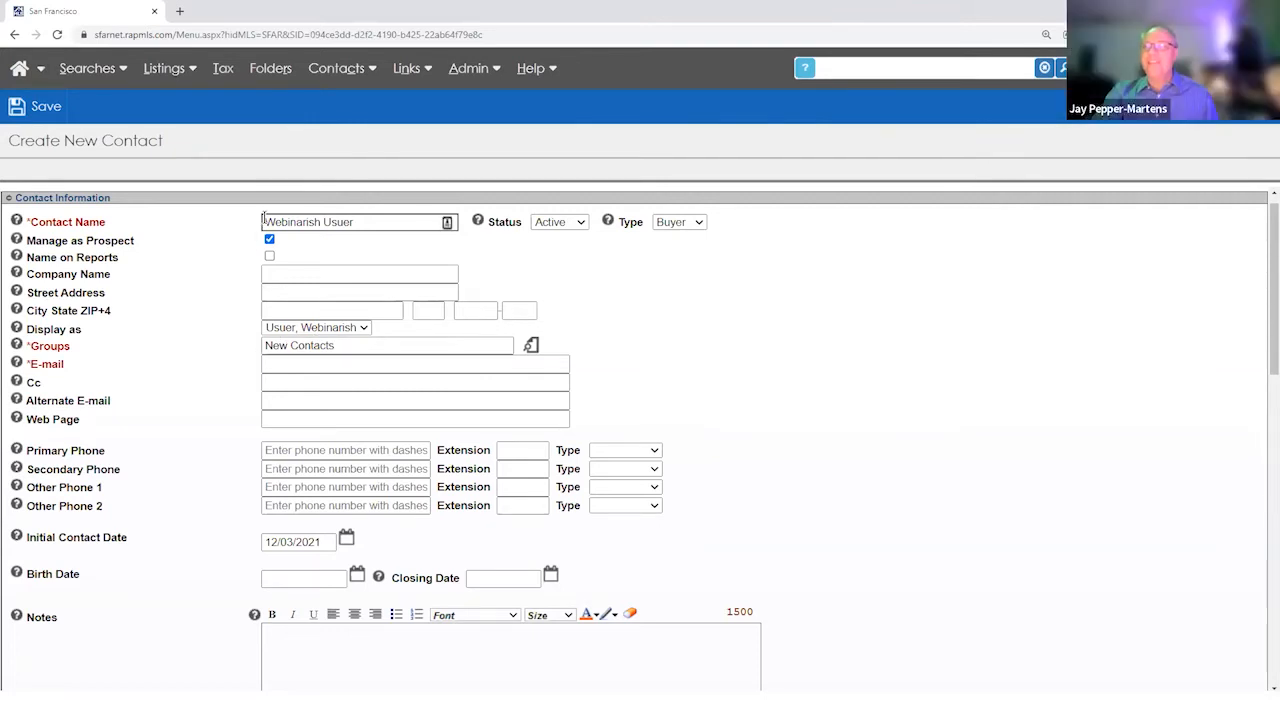
- Enter a first test e-mail address in the required E-mail field
left_click(293, 366)
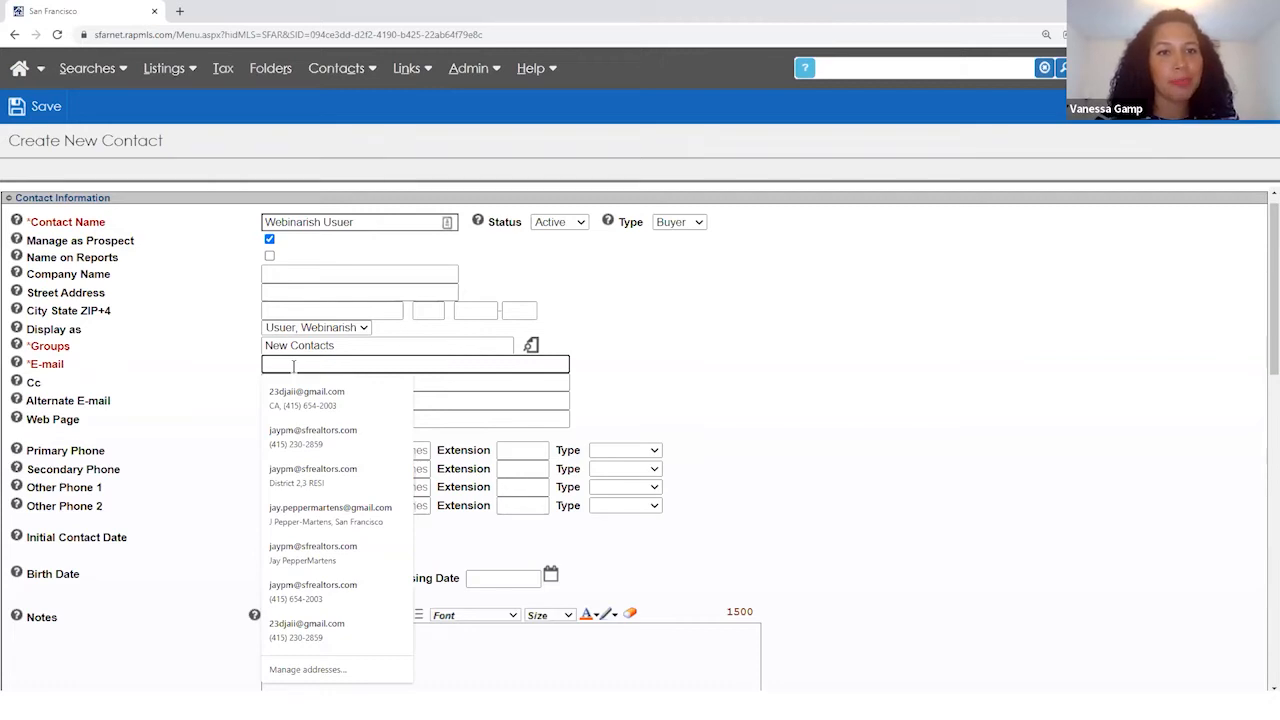
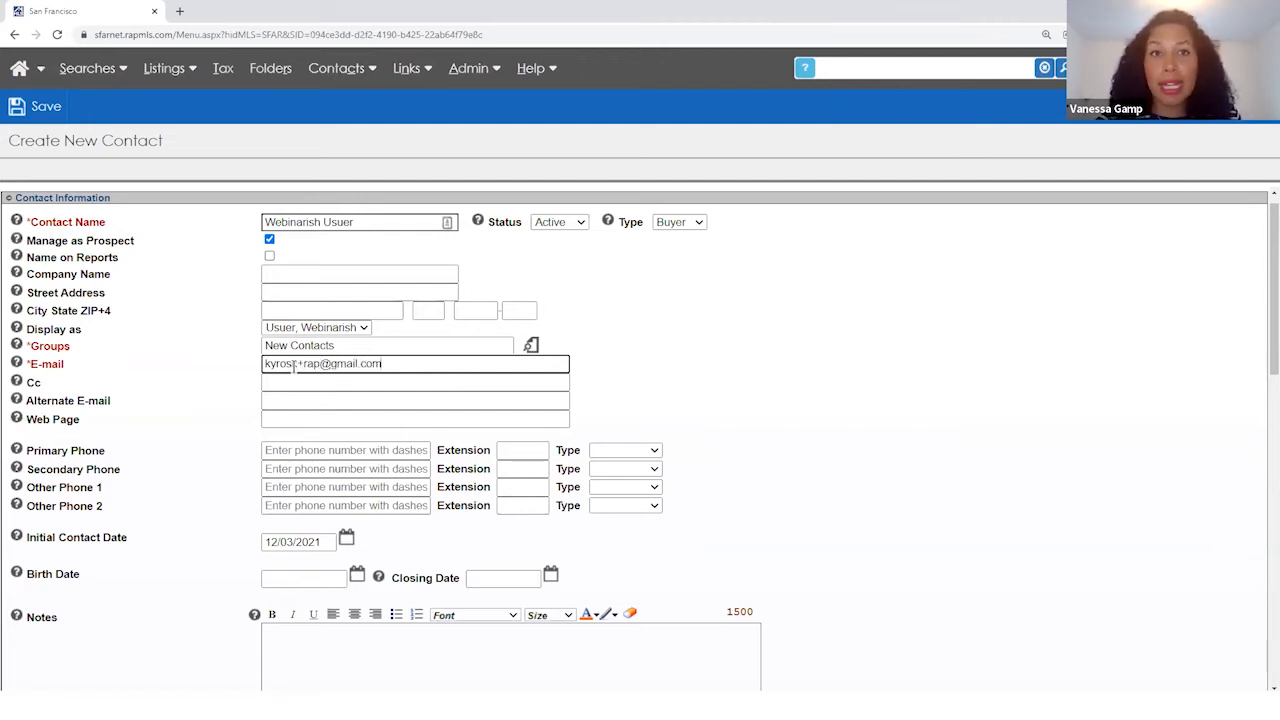
key("Tab")
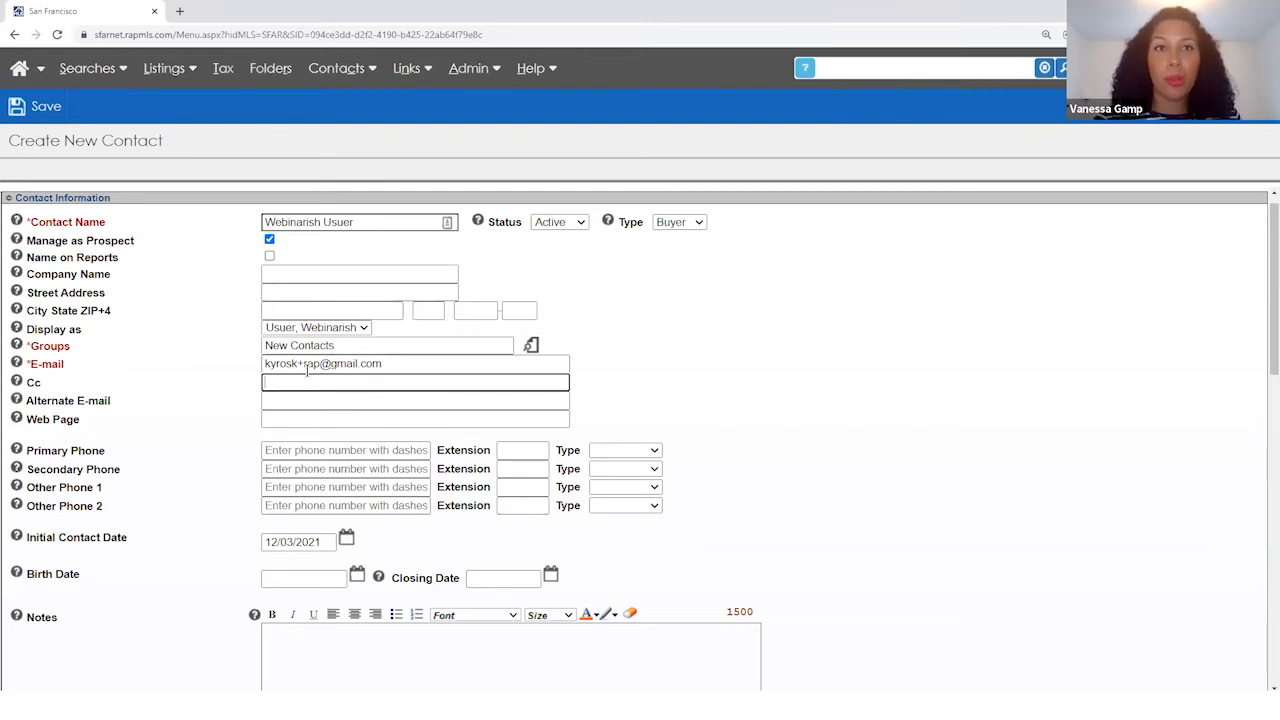
left_click(317, 363)
type("test")
left_click(317, 385)
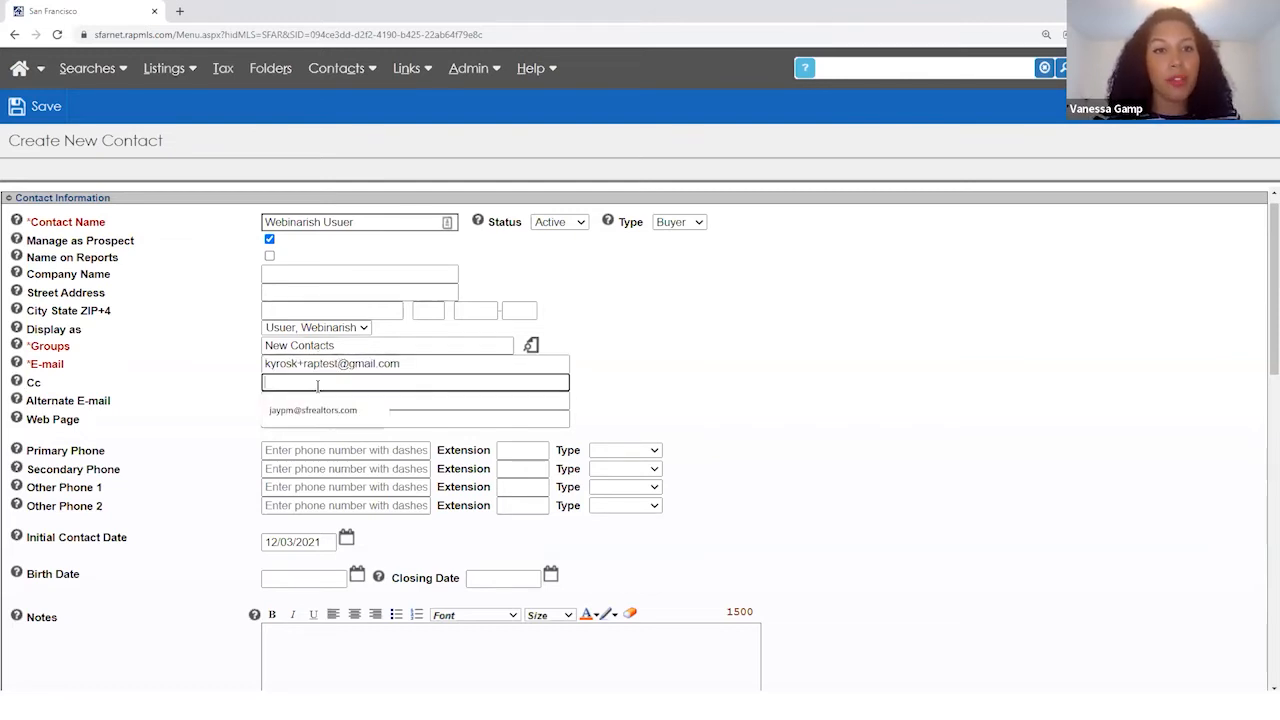
left_click(650, 372)
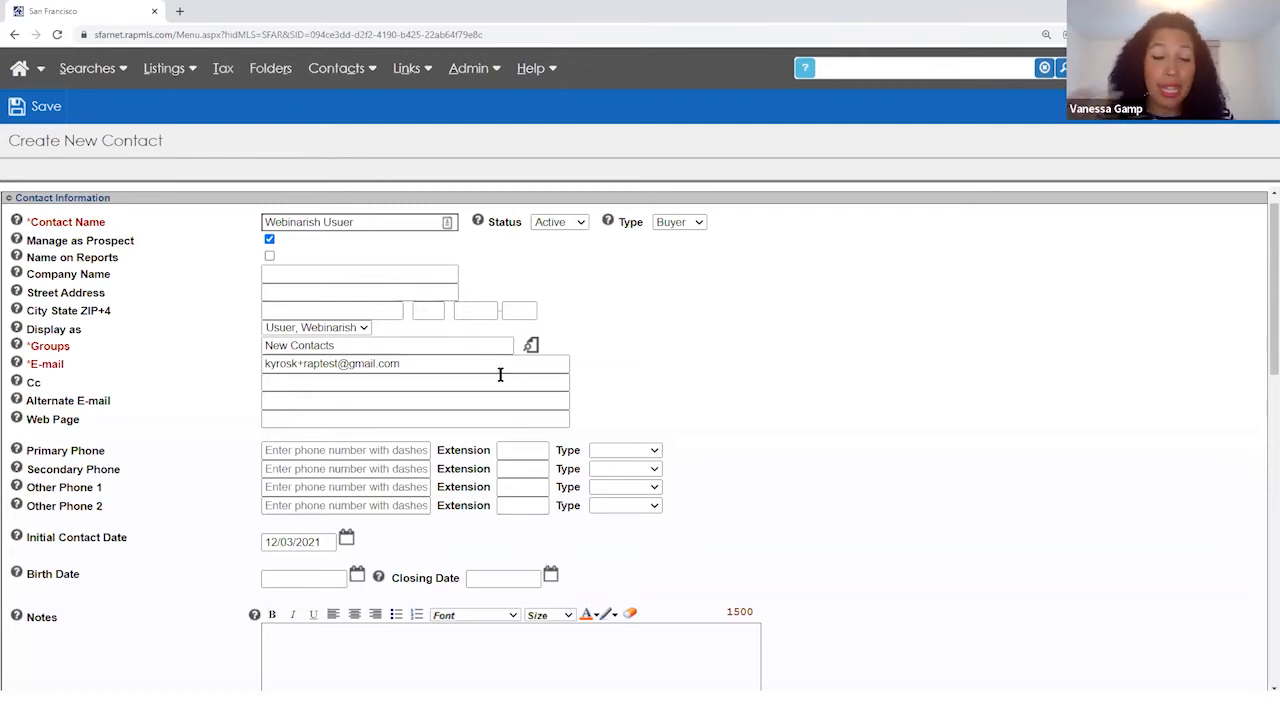
scroll(228, 428, "down", 1)
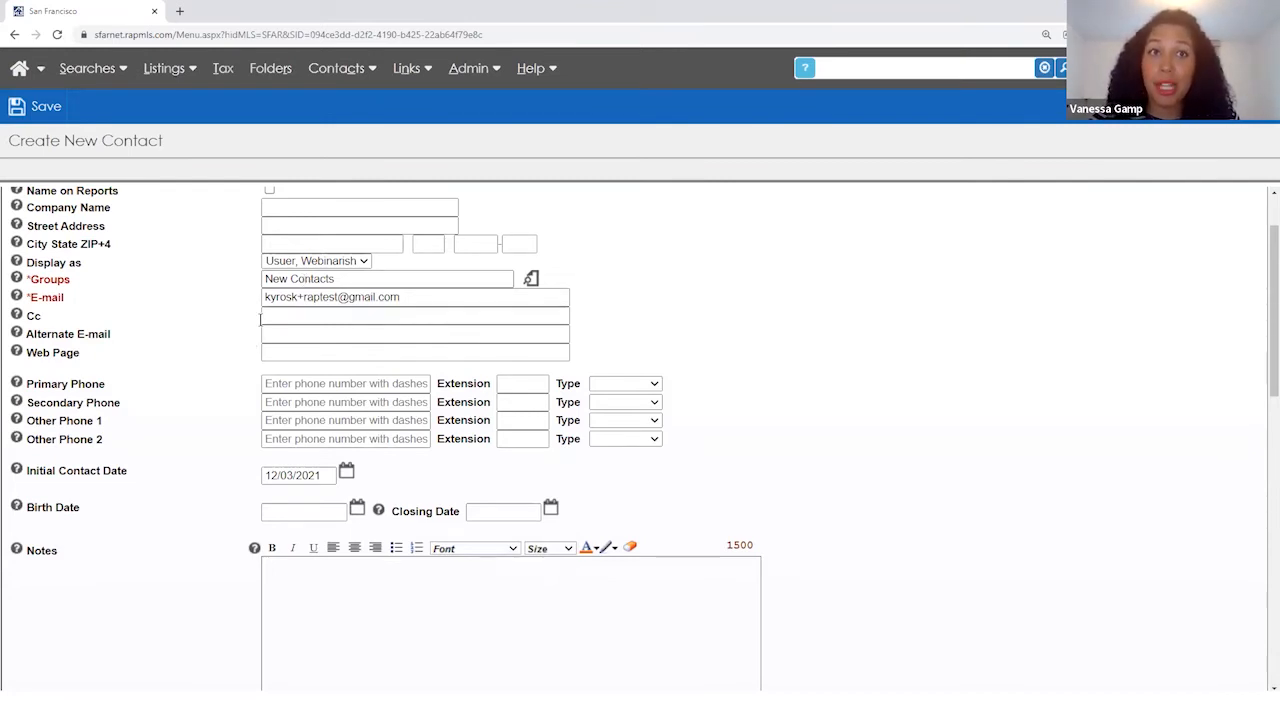
- Replace the test address with the contact's actual e-mail address
left_click_drag(407, 298, 156, 300)
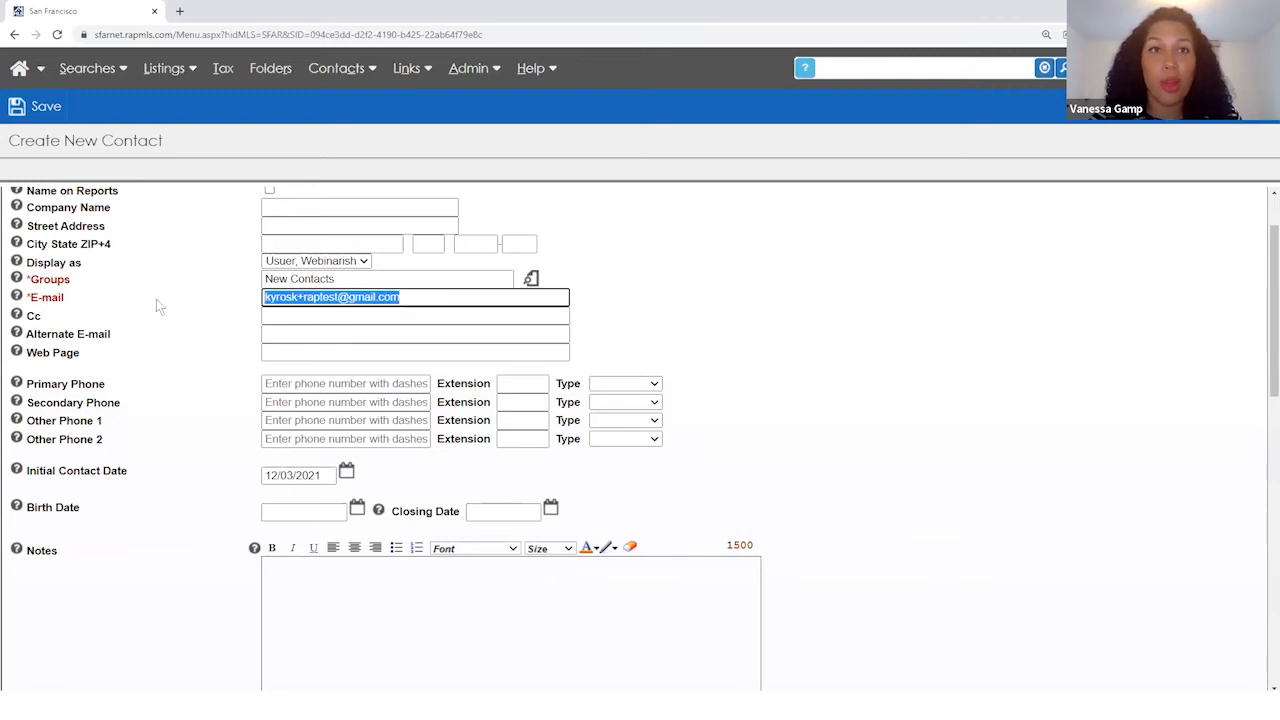
key("BackSpace")
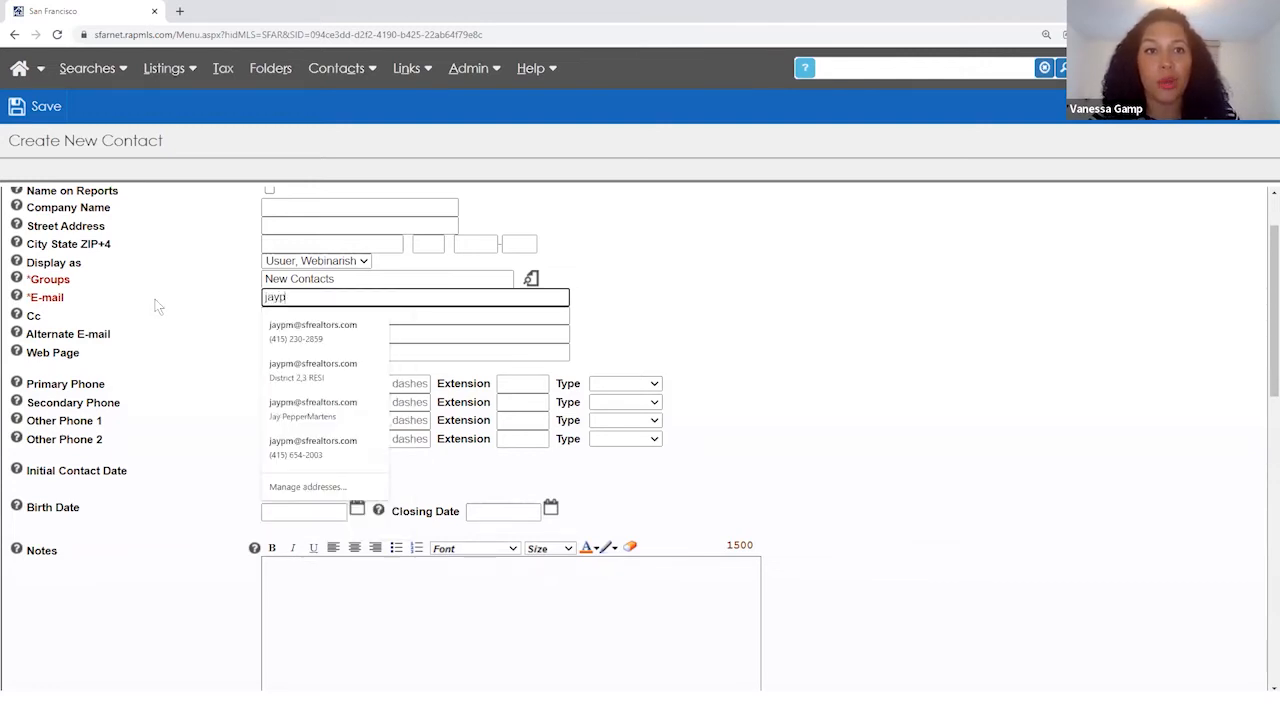
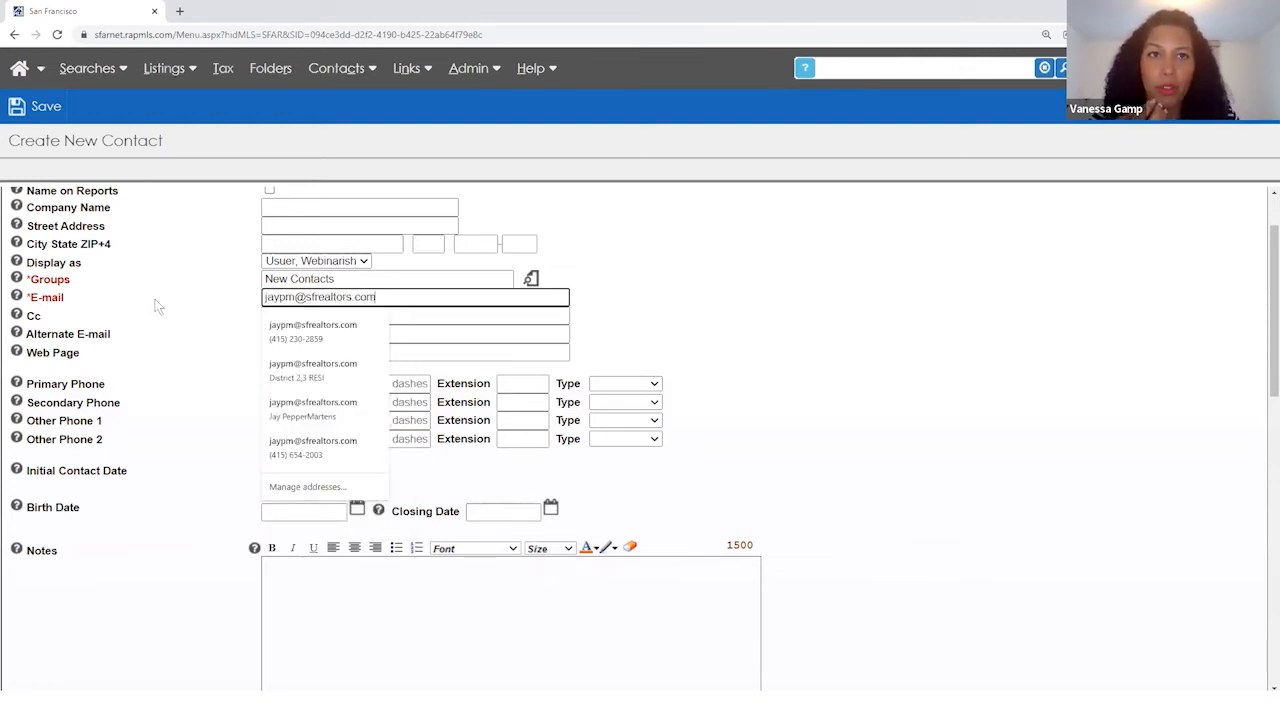
key("Tab")
left_click(426, 298)
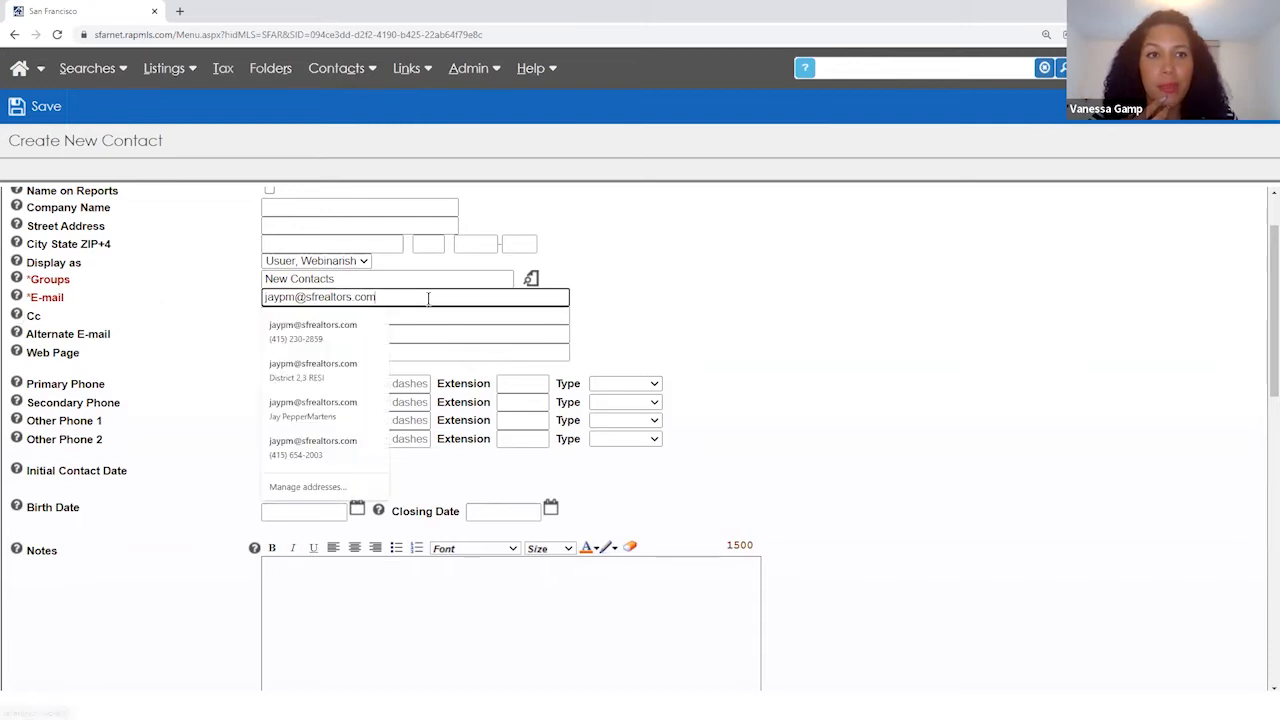
left_click_drag(428, 299, 193, 308)
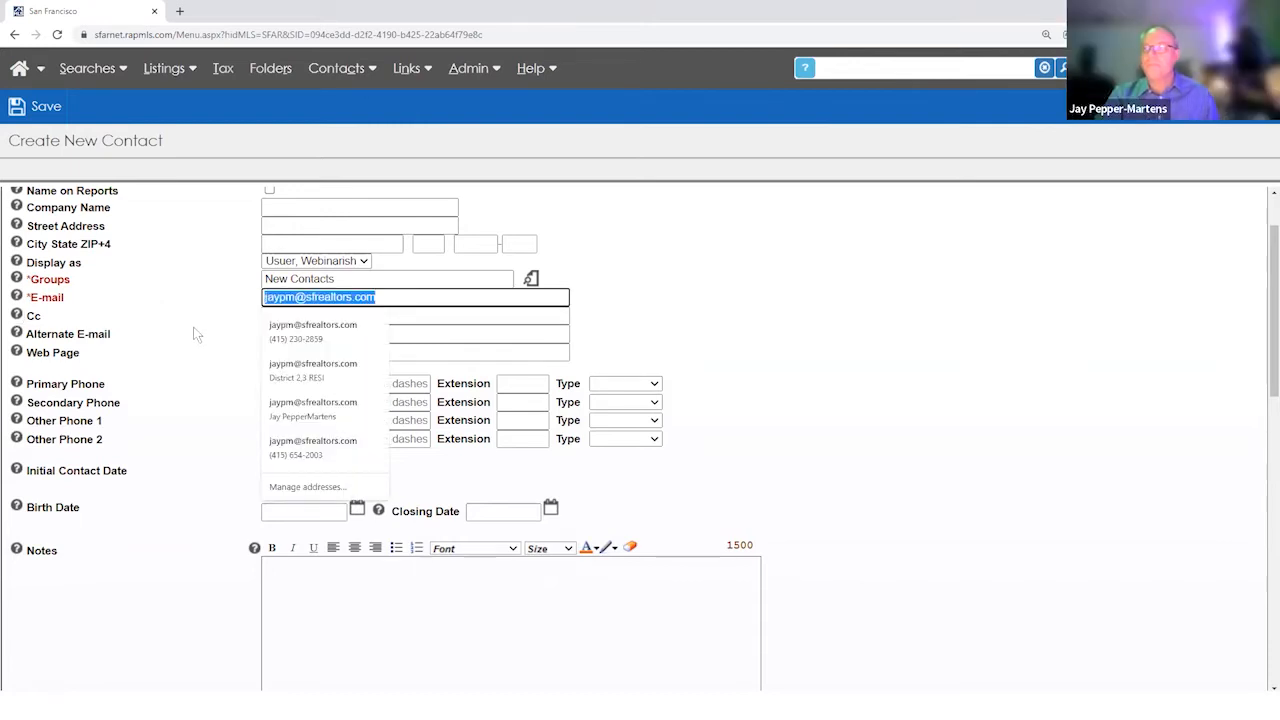
left_click(194, 329)
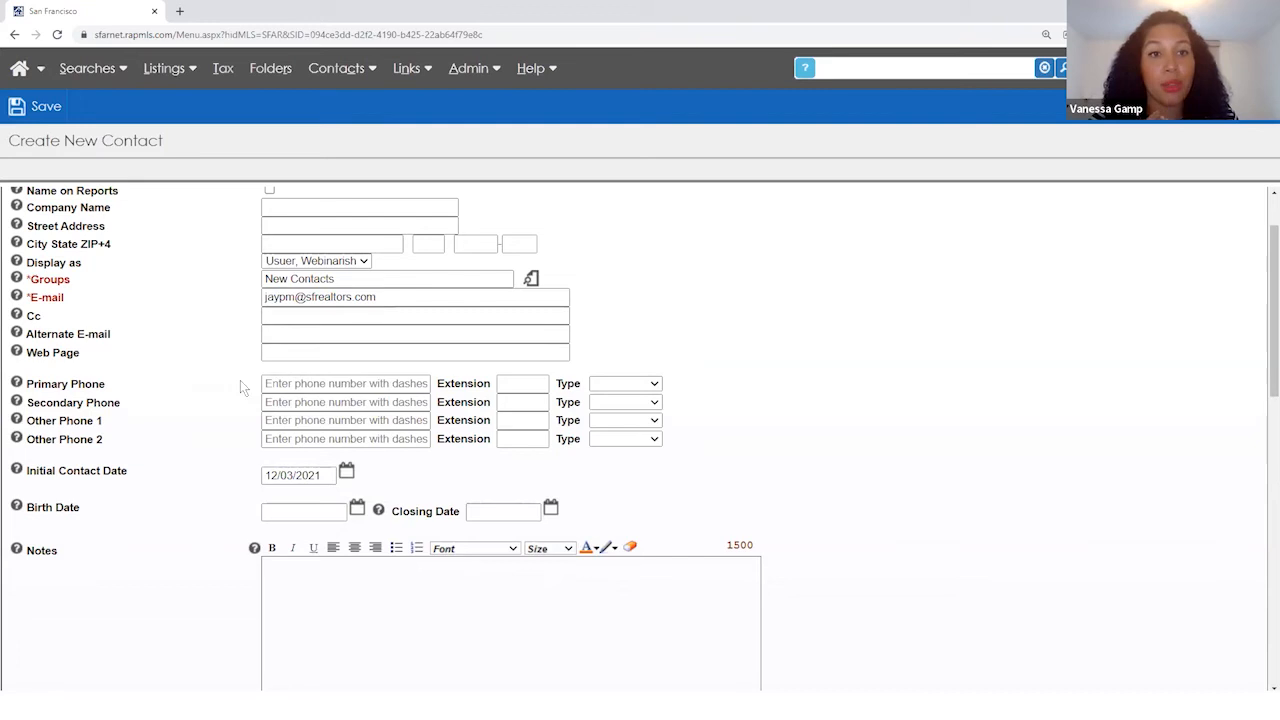
left_click(406, 299)
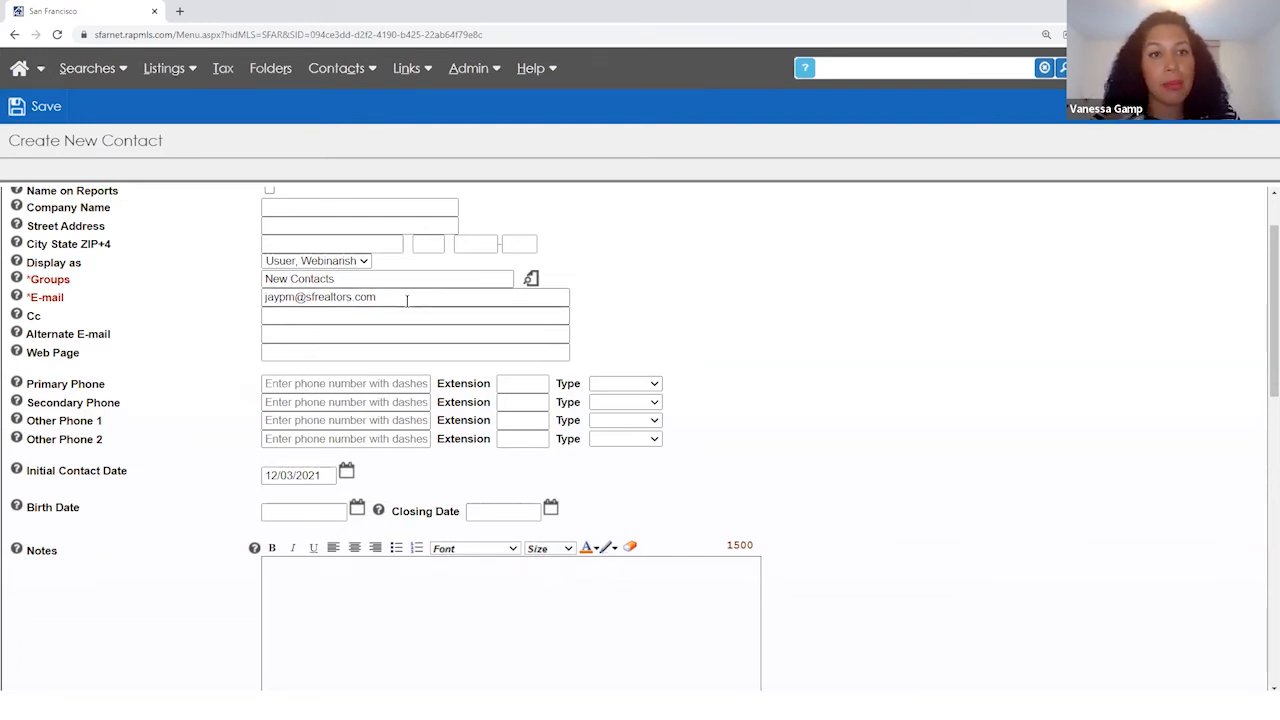
left_click(230, 326)
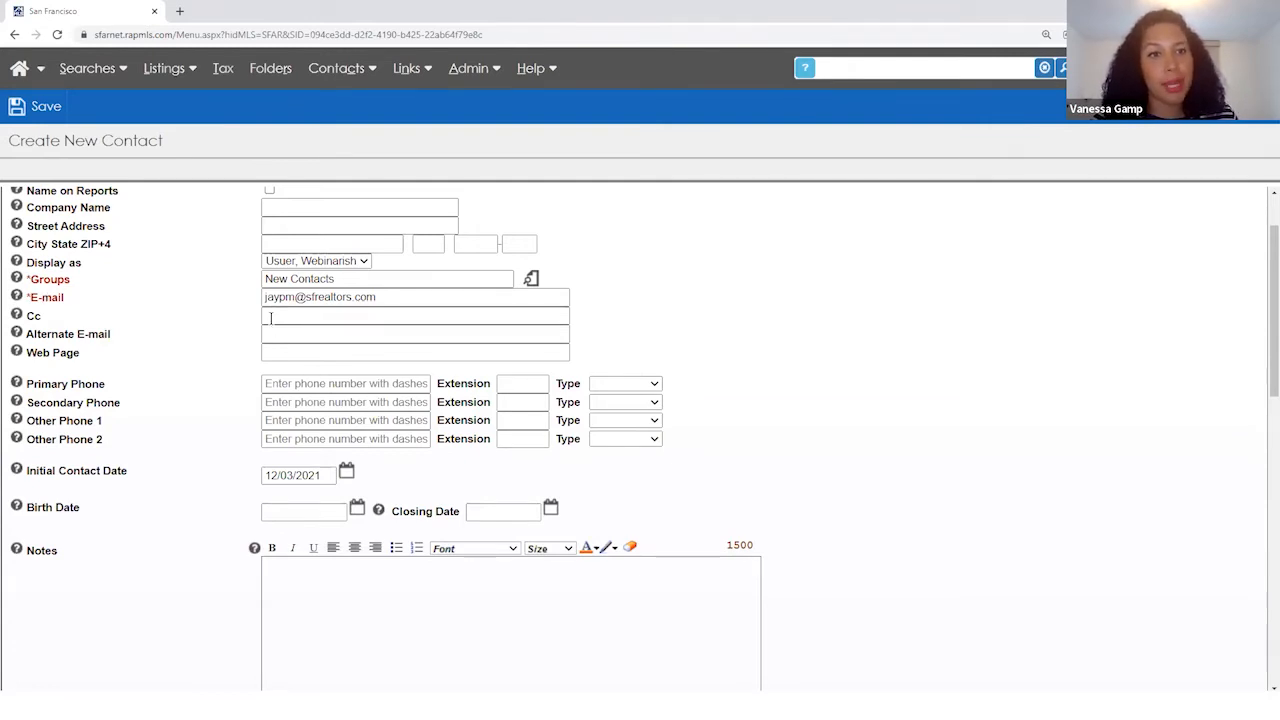
scroll(188, 400, "down", 2)
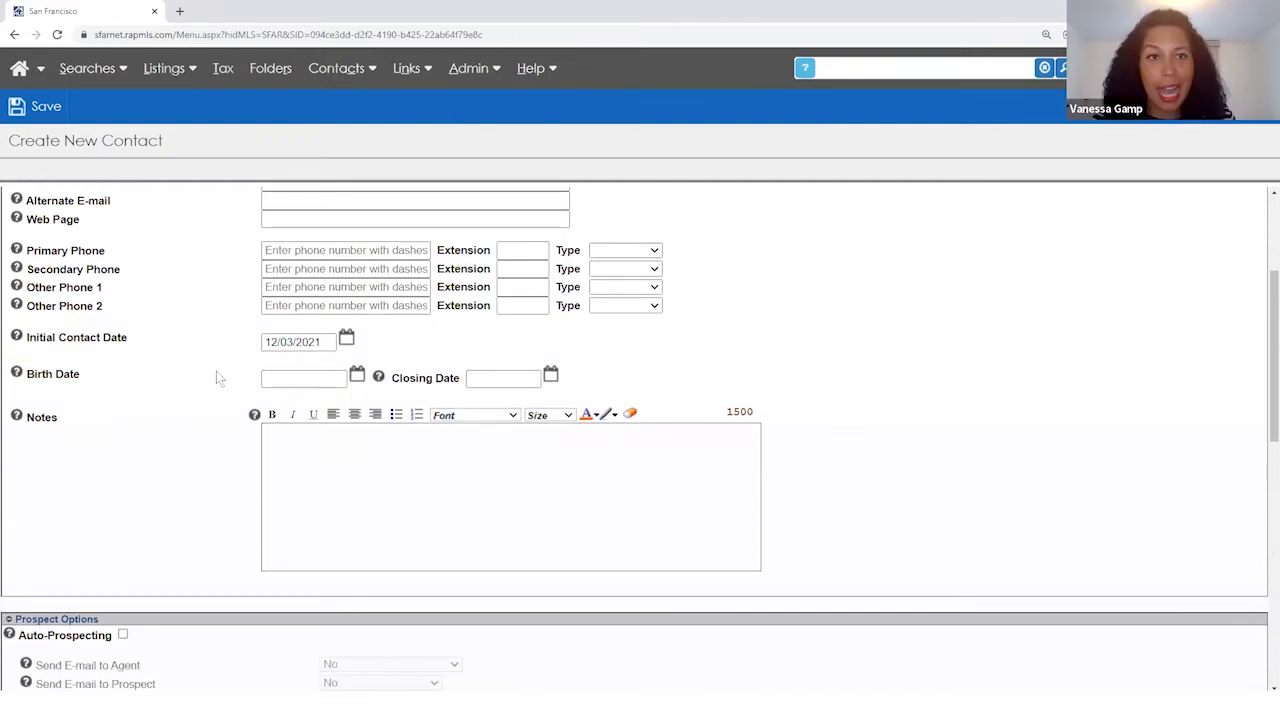
scroll(216, 371, "up", 1)
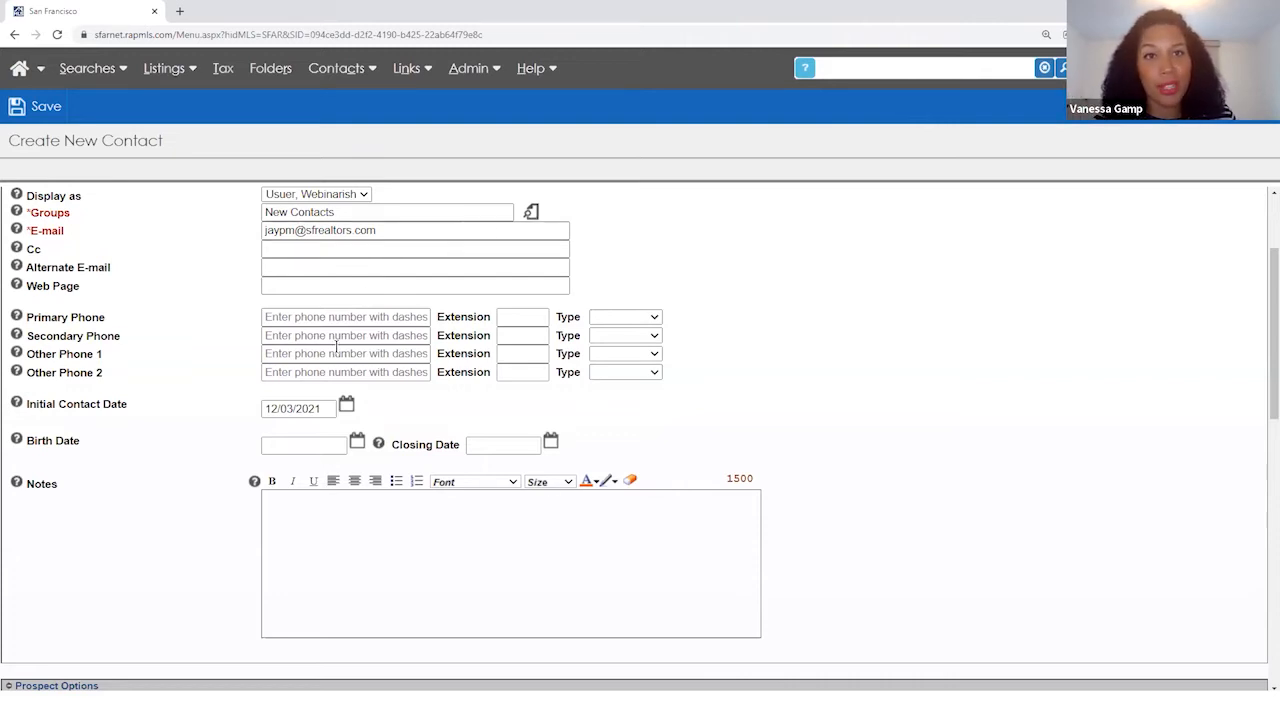
scroll(215, 447, "down", 5)
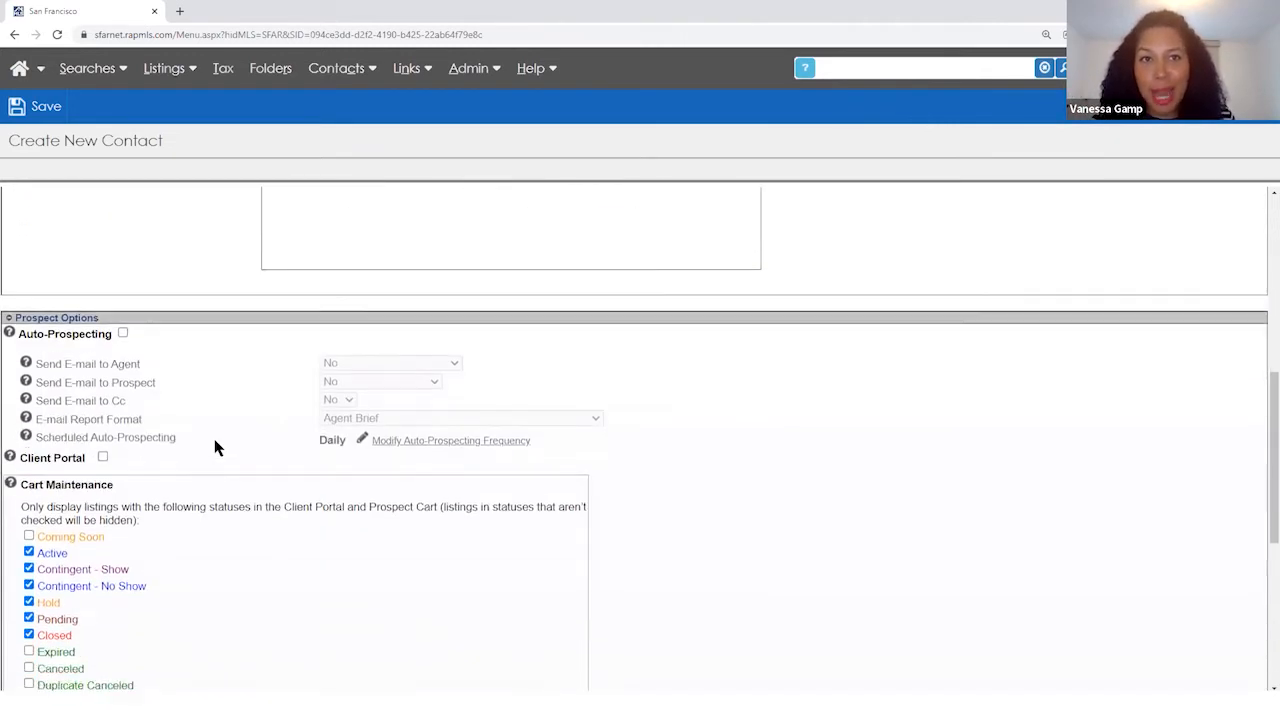
scroll(215, 447, "up", 3)
scroll(215, 447, "up", 2)
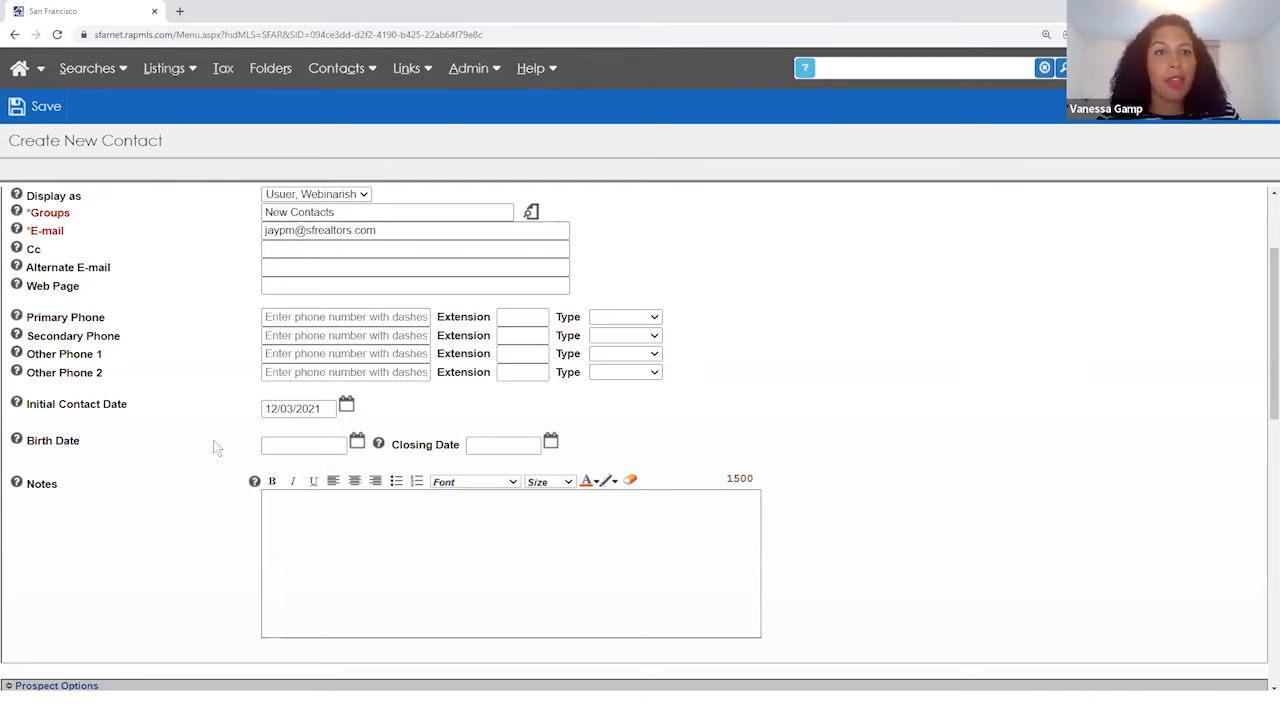
- Add the note 'This buyer is really looking for a D5 flat with at least 3 beds.'
left_click(277, 546)
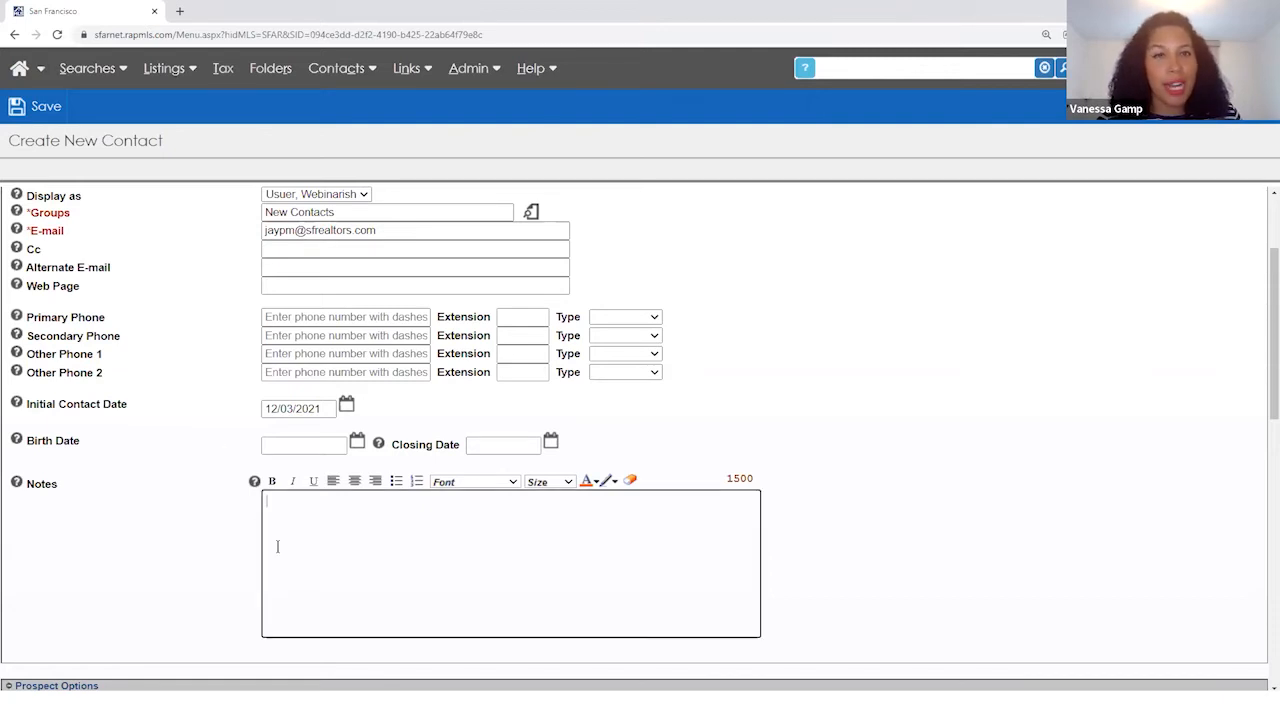
type("This buyer is")
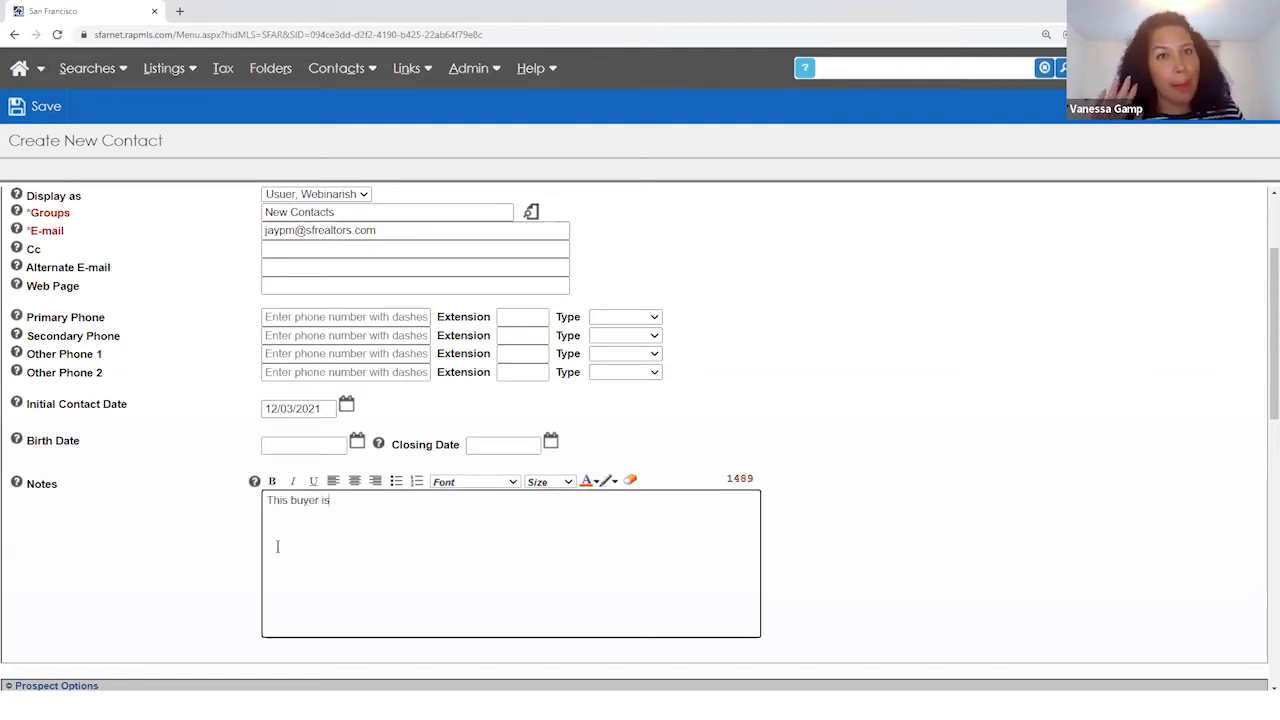
type(" really looking f")
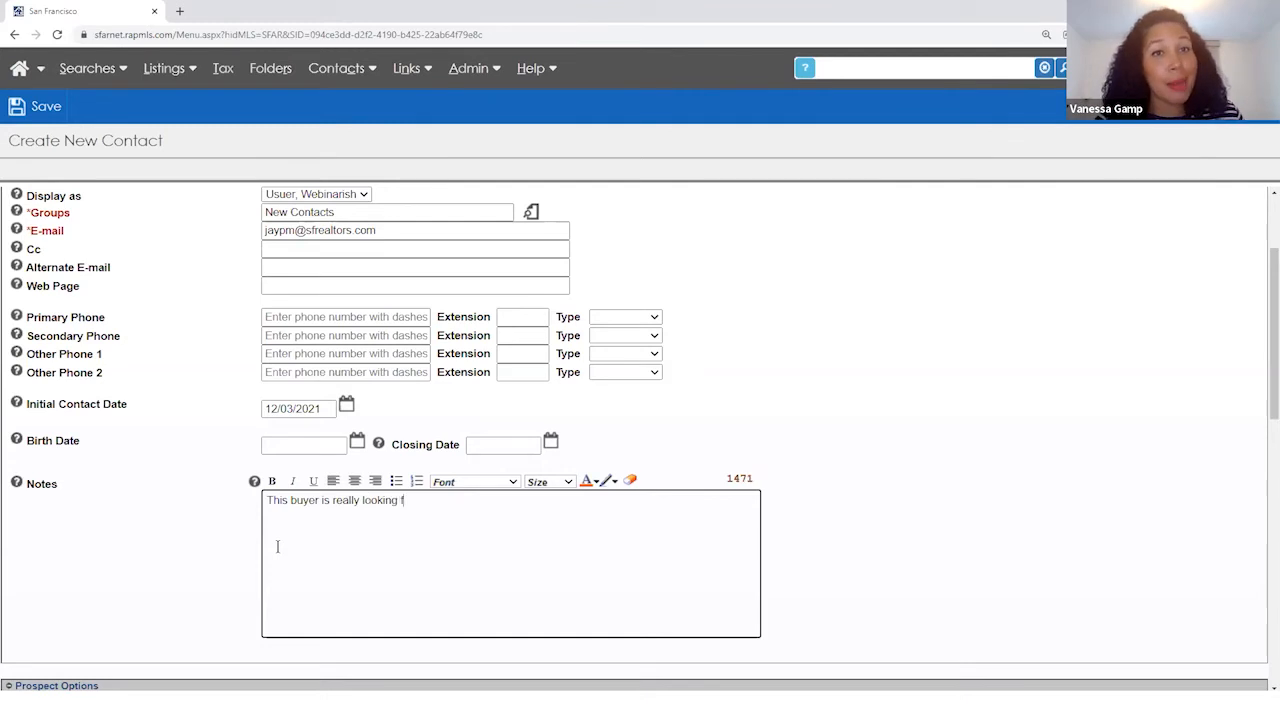
type("or a D")
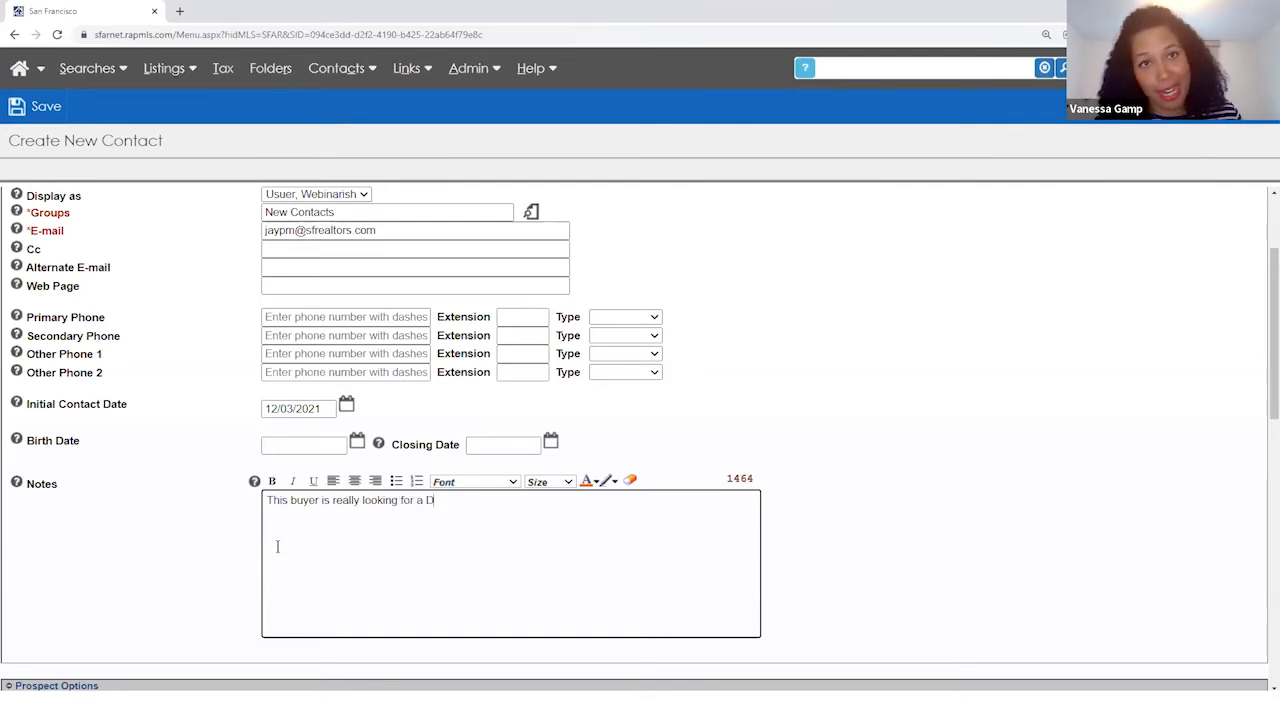
type("5 fla")
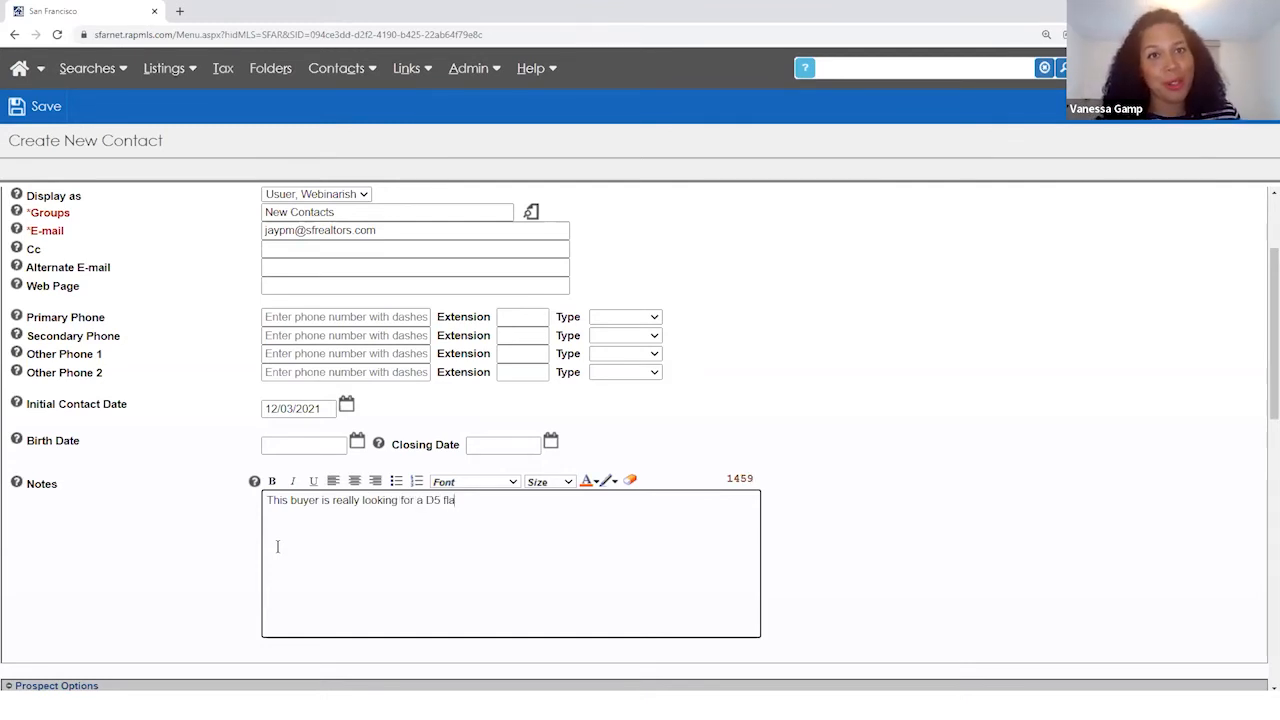
type("t with at least 3 beds.")
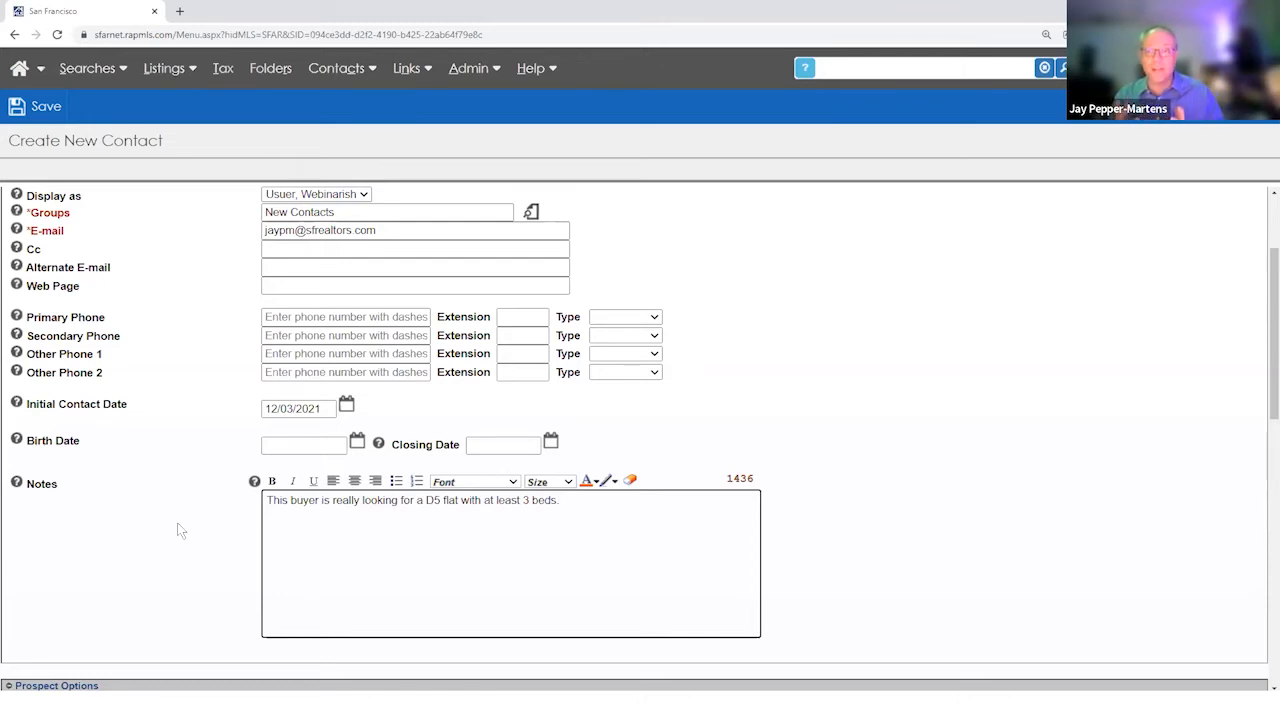
- Tick Auto-Prospecting under Prospect Options and close the login pop-up
scroll(181, 537, "down", 5)
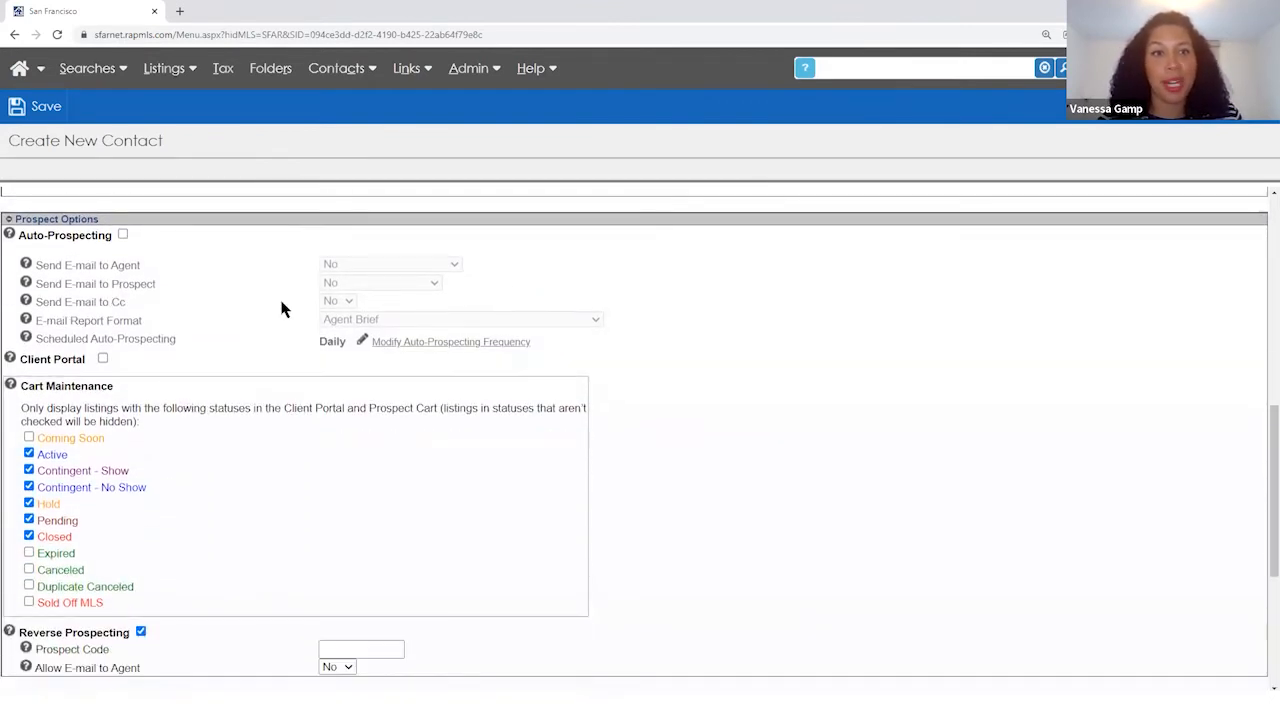
left_click(123, 235)
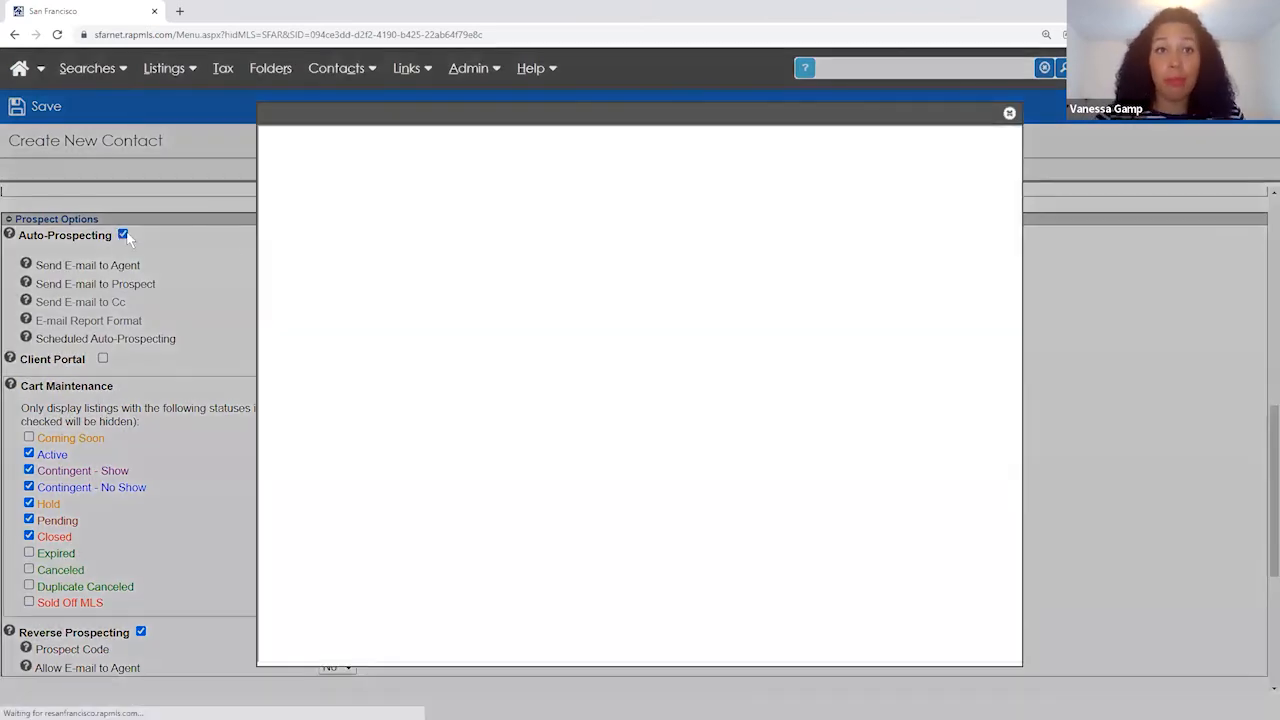
left_click(1009, 113)
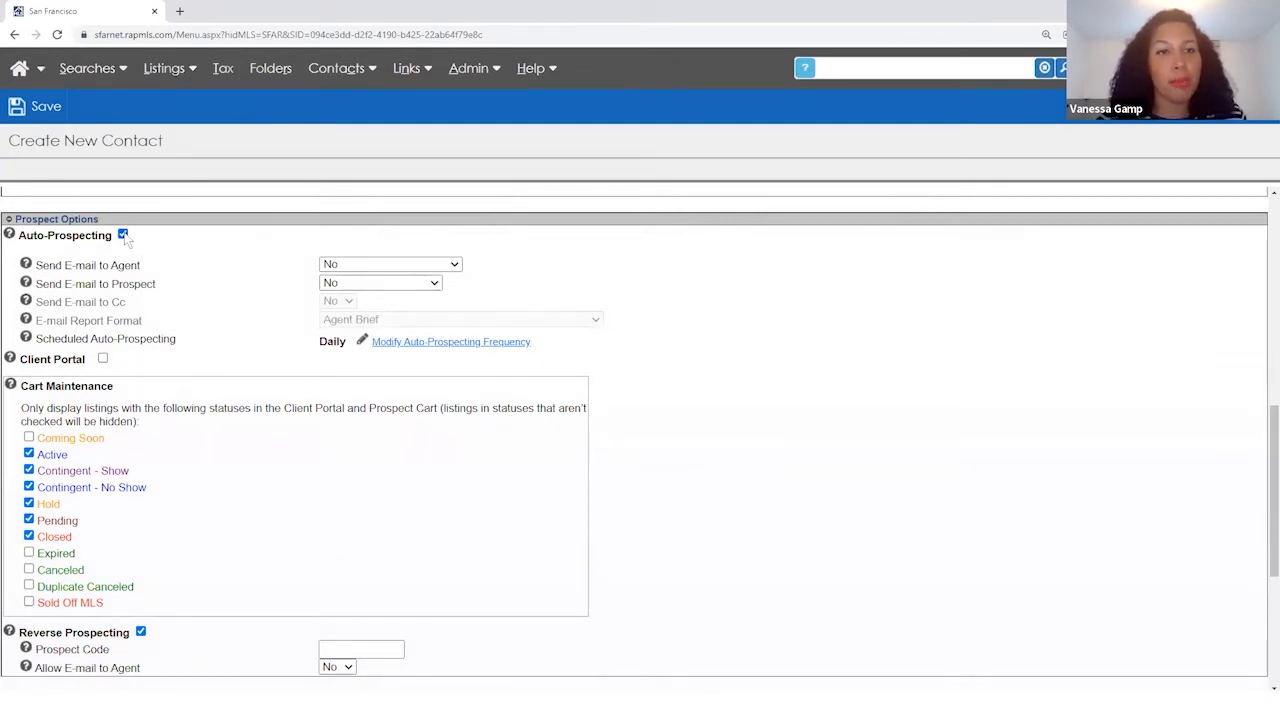
- Set prospect e-mails to Yes - Newly Matched and leave agent e-mails at No
left_click(343, 283)
left_click(340, 295)
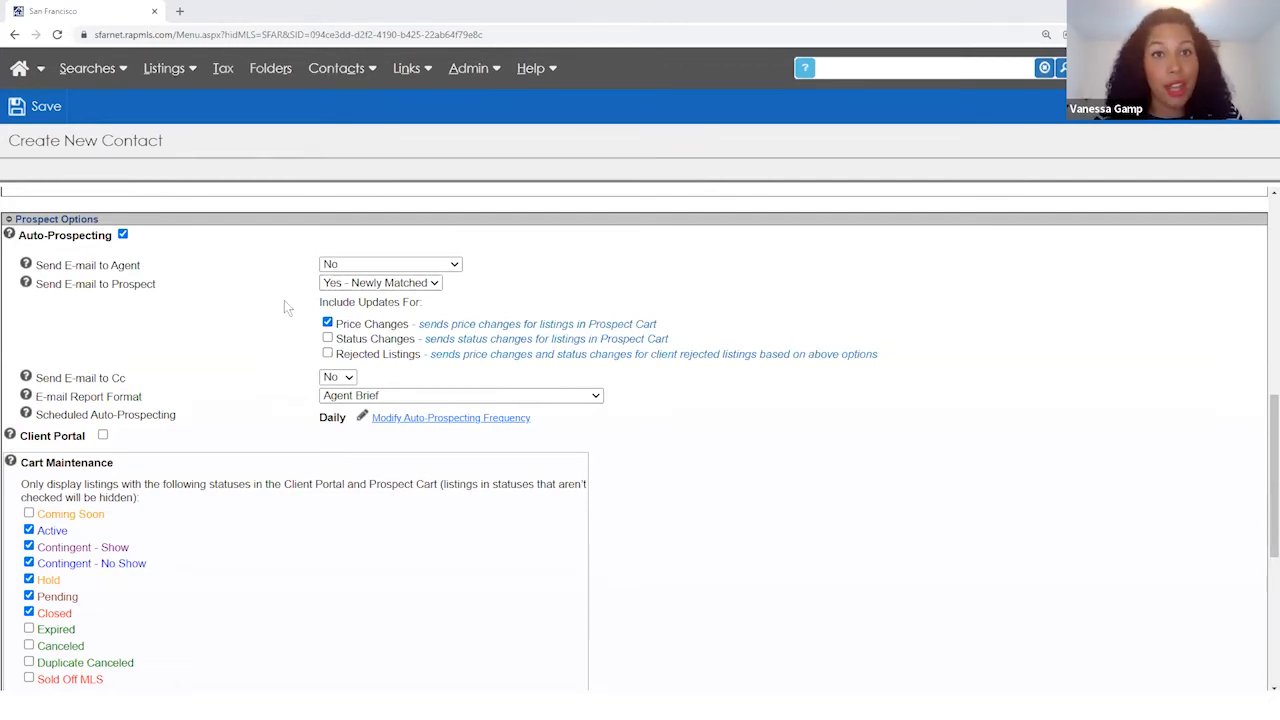
left_click(365, 264)
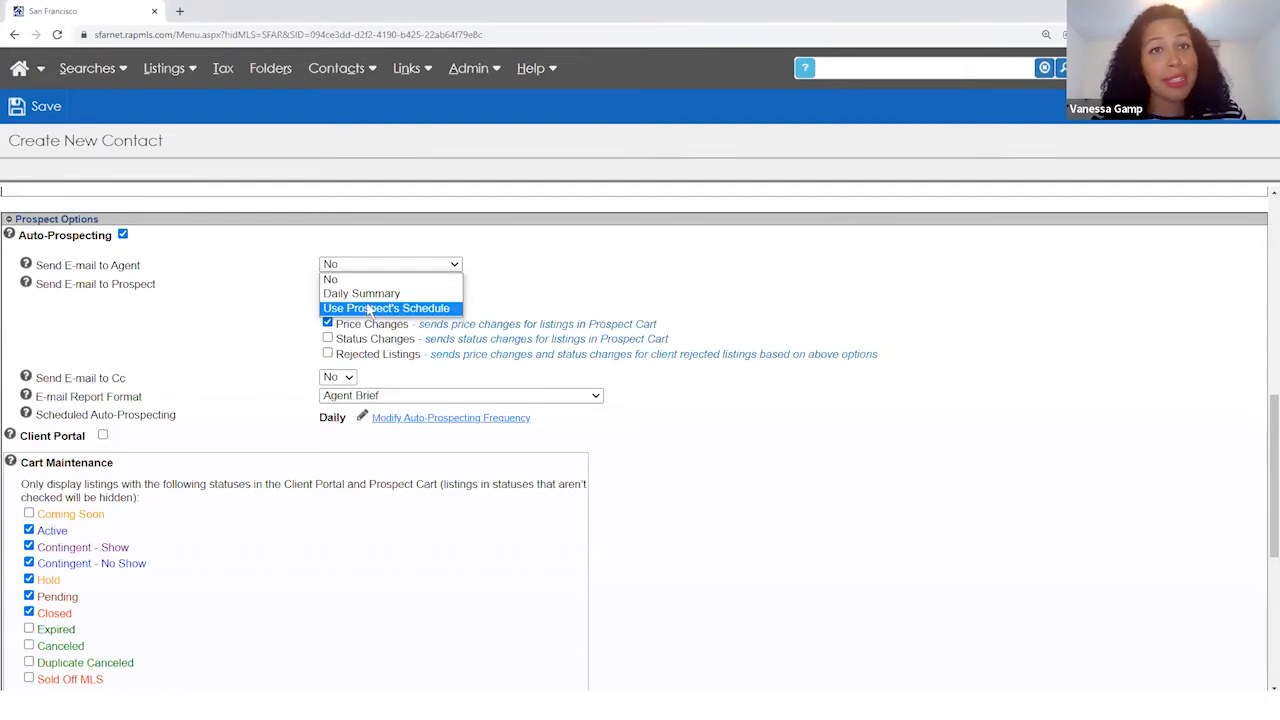
left_click(368, 248)
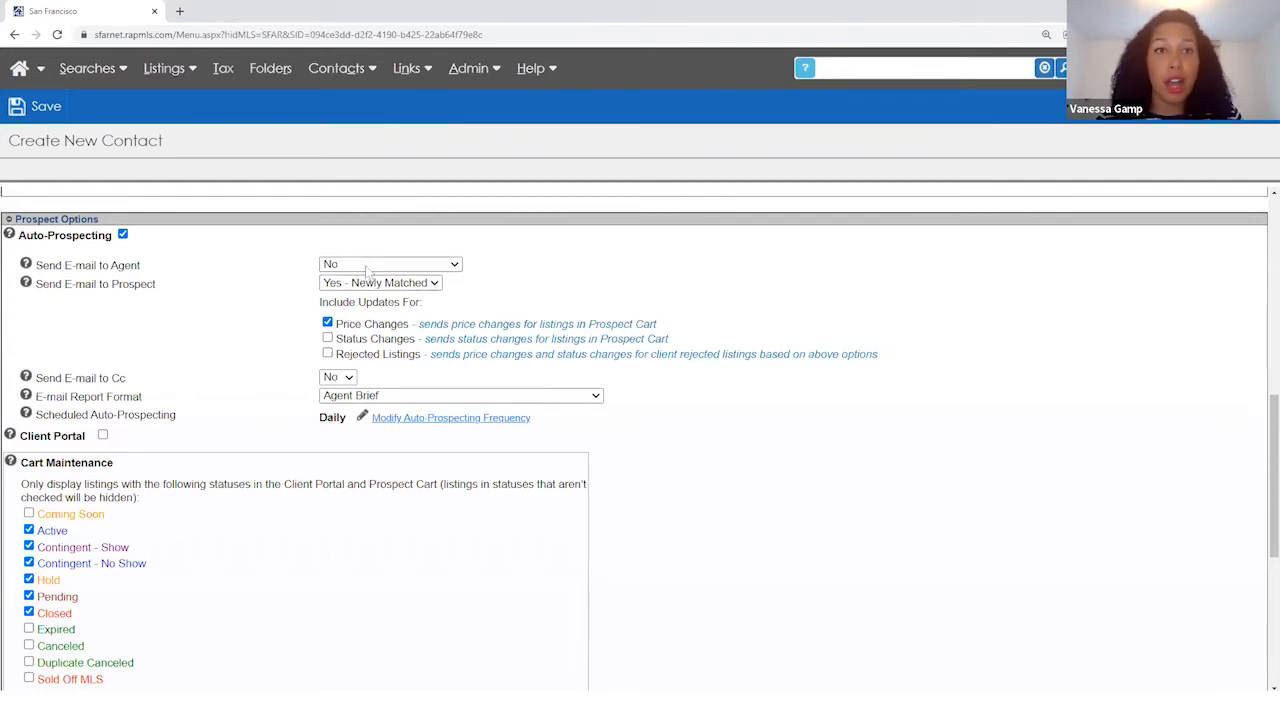
left_click(421, 288)
left_click(408, 314)
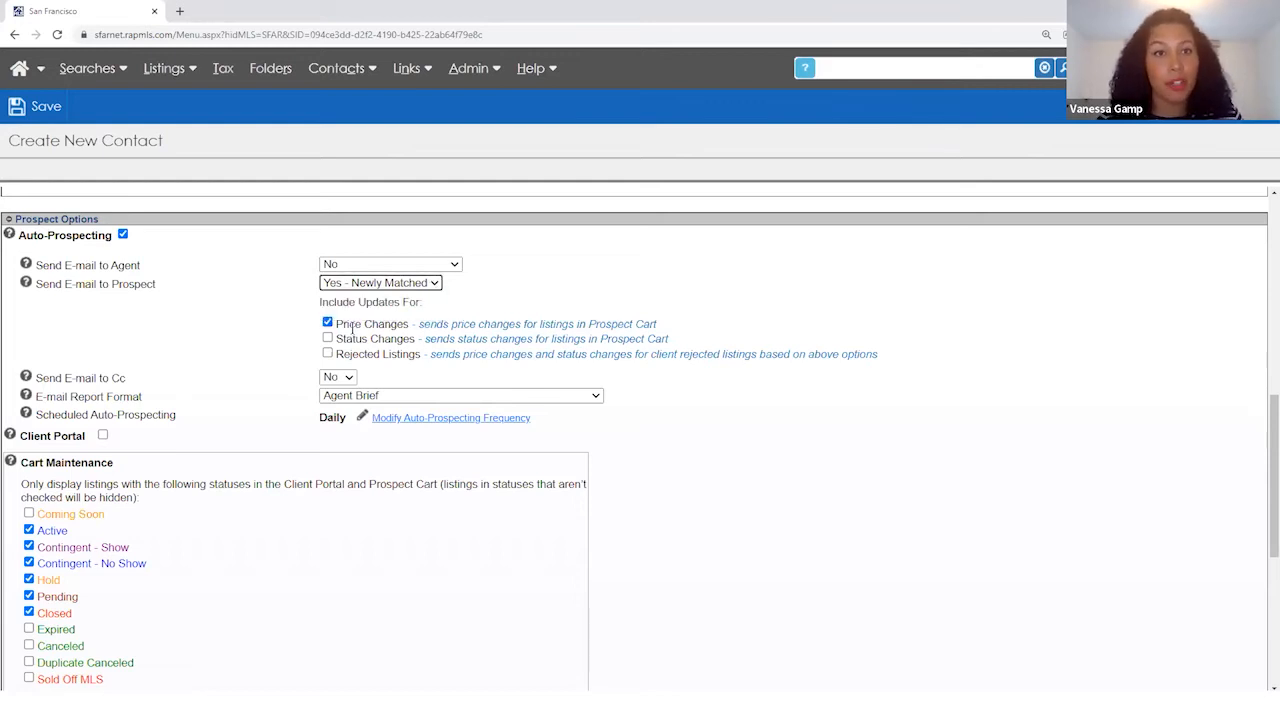
left_click(352, 265)
left_click(361, 307)
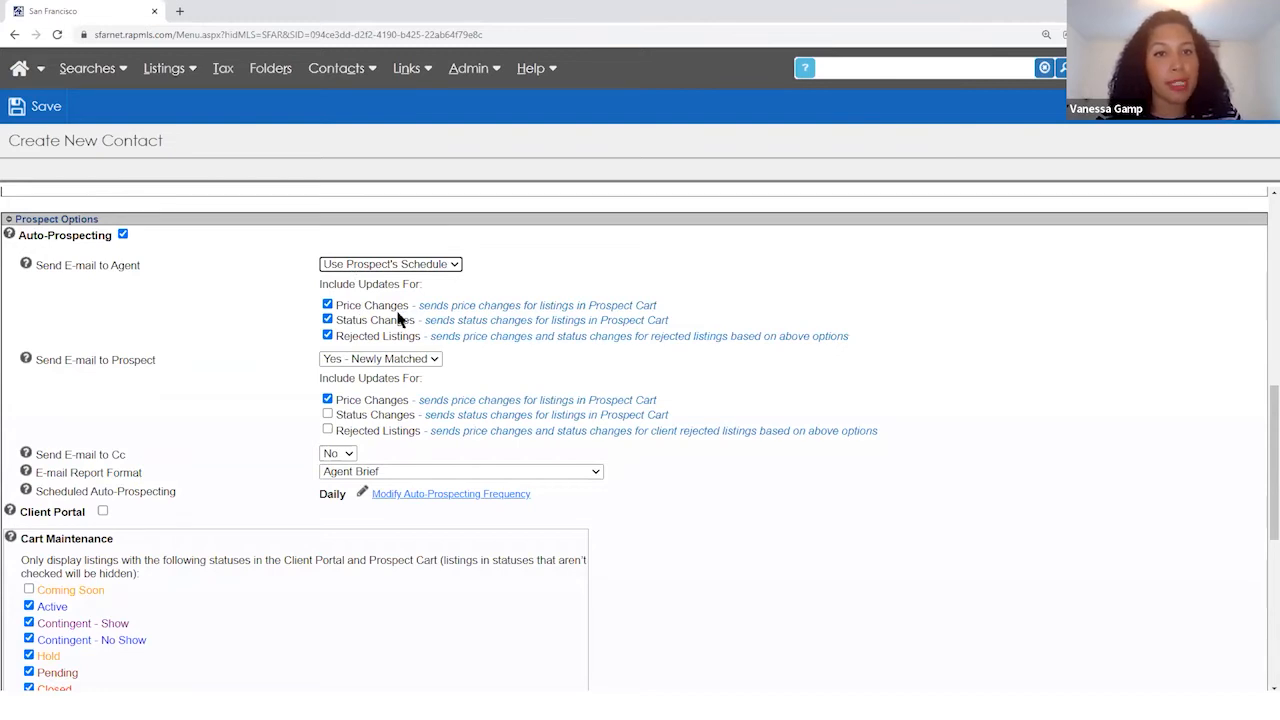
left_click(457, 266)
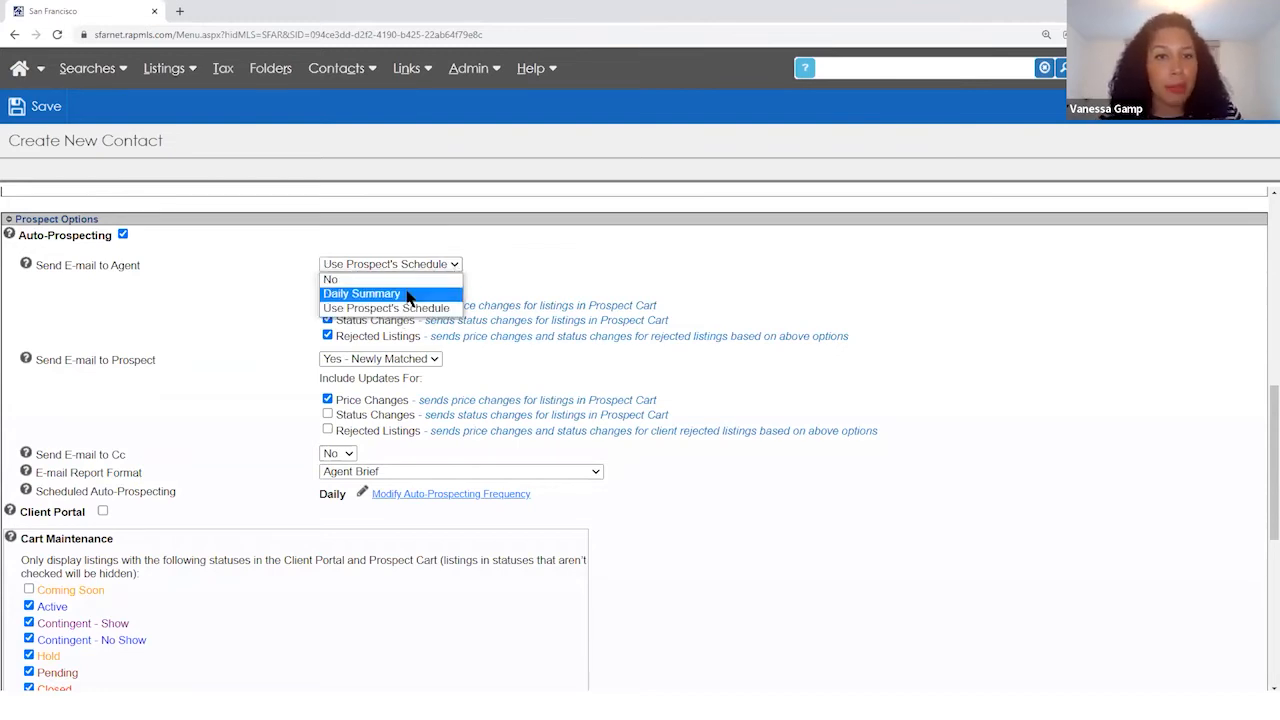
left_click(407, 296)
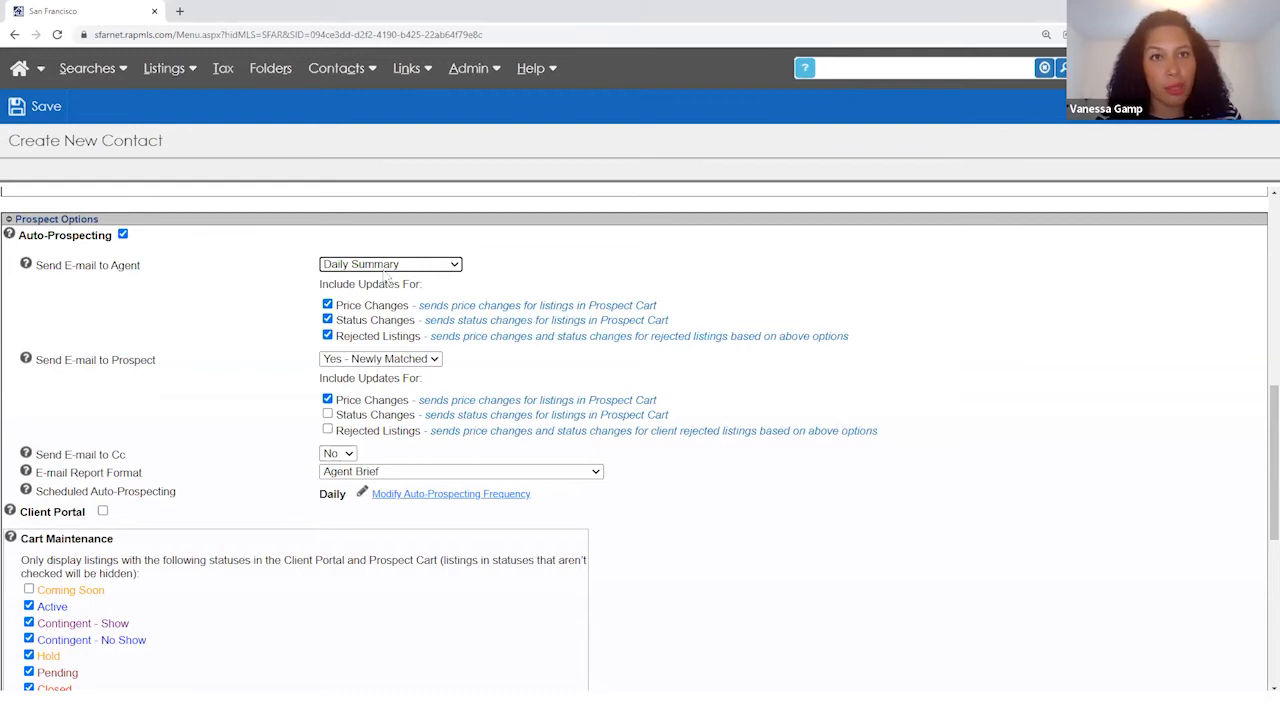
left_click(386, 266)
left_click(381, 278)
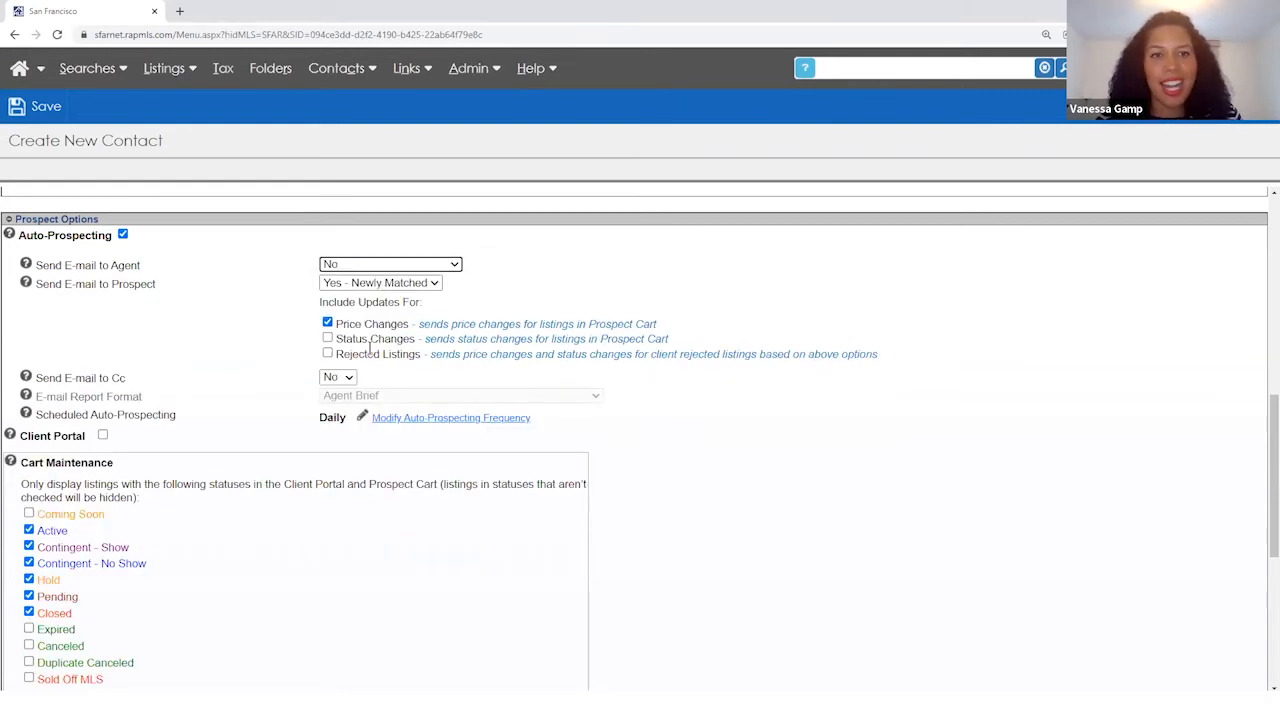
- Include status changes in prospect e-mails and set Send E-mail to Cc to Yes
left_click(327, 338)
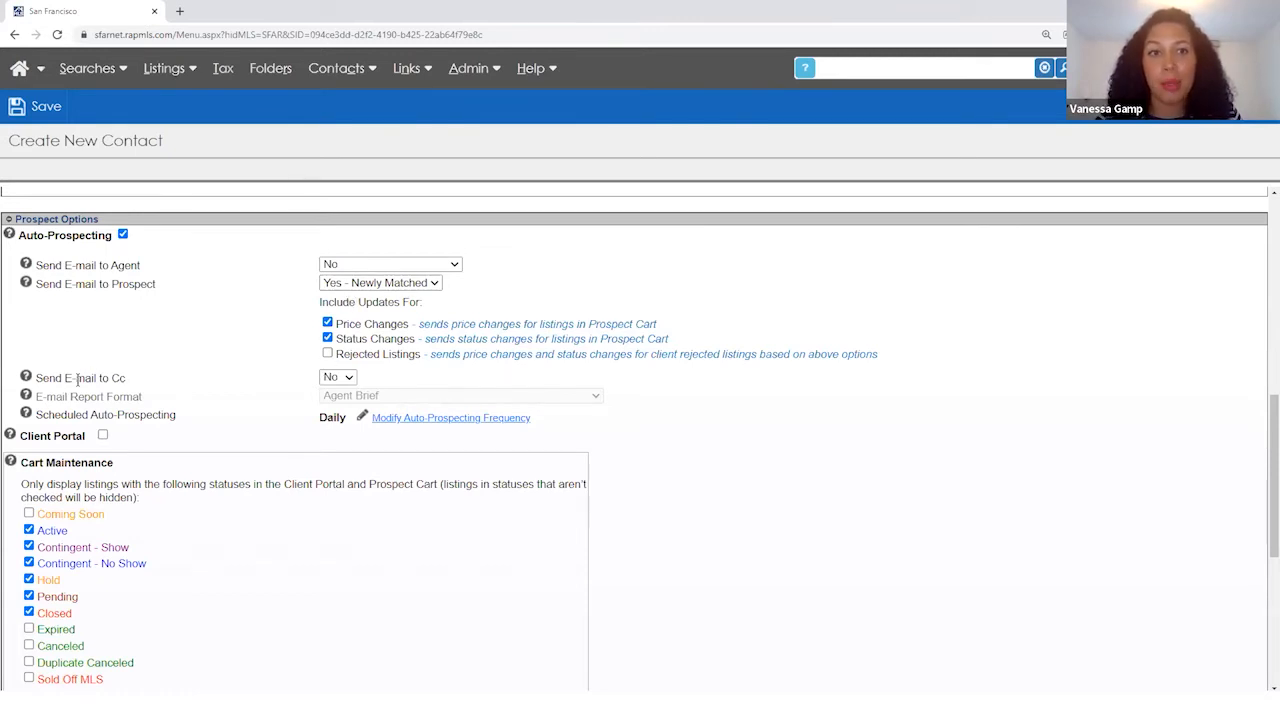
left_click(345, 377)
left_click(336, 393)
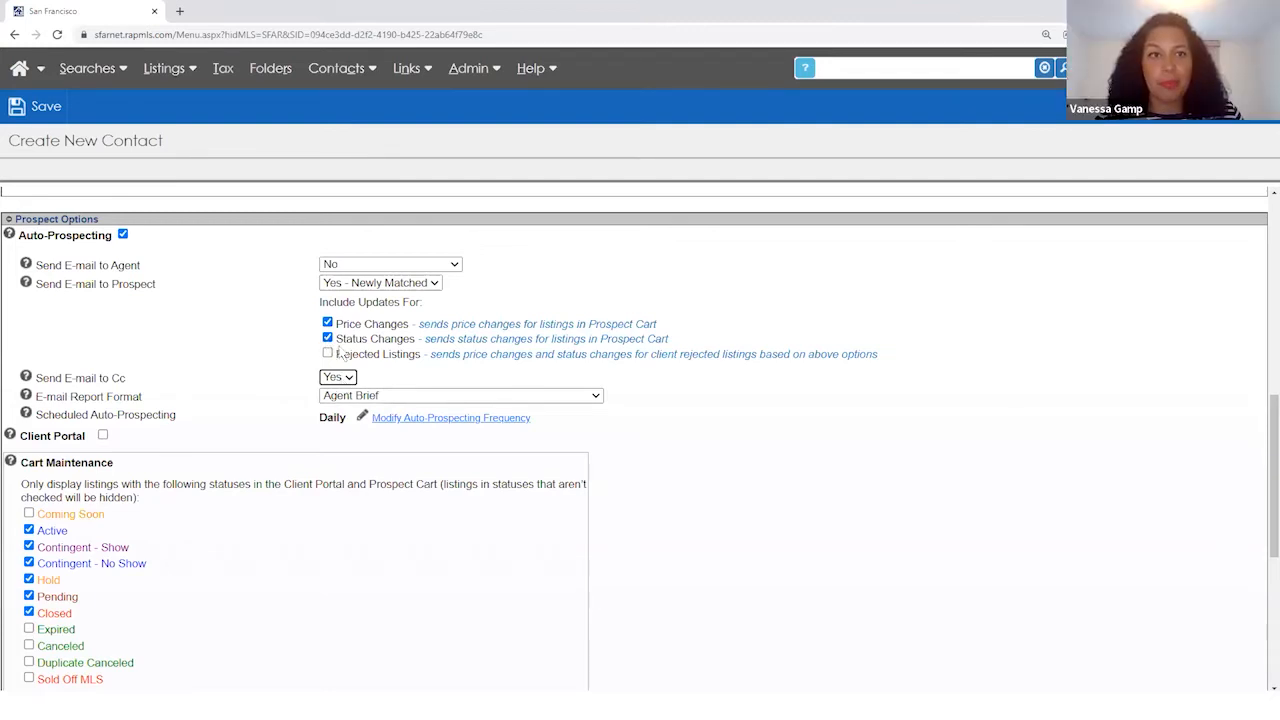
- Set the E-mail Report Format to Client Brief with Photos after trying other formats
left_click(380, 396)
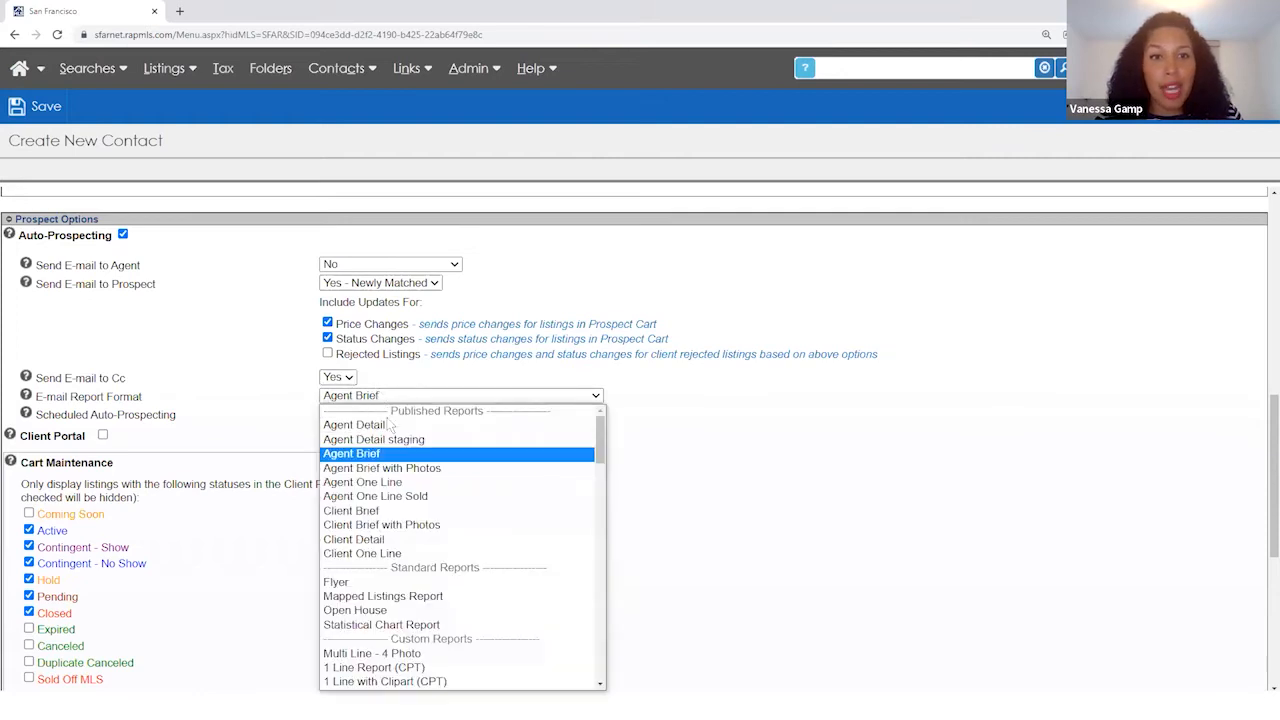
left_click(380, 482)
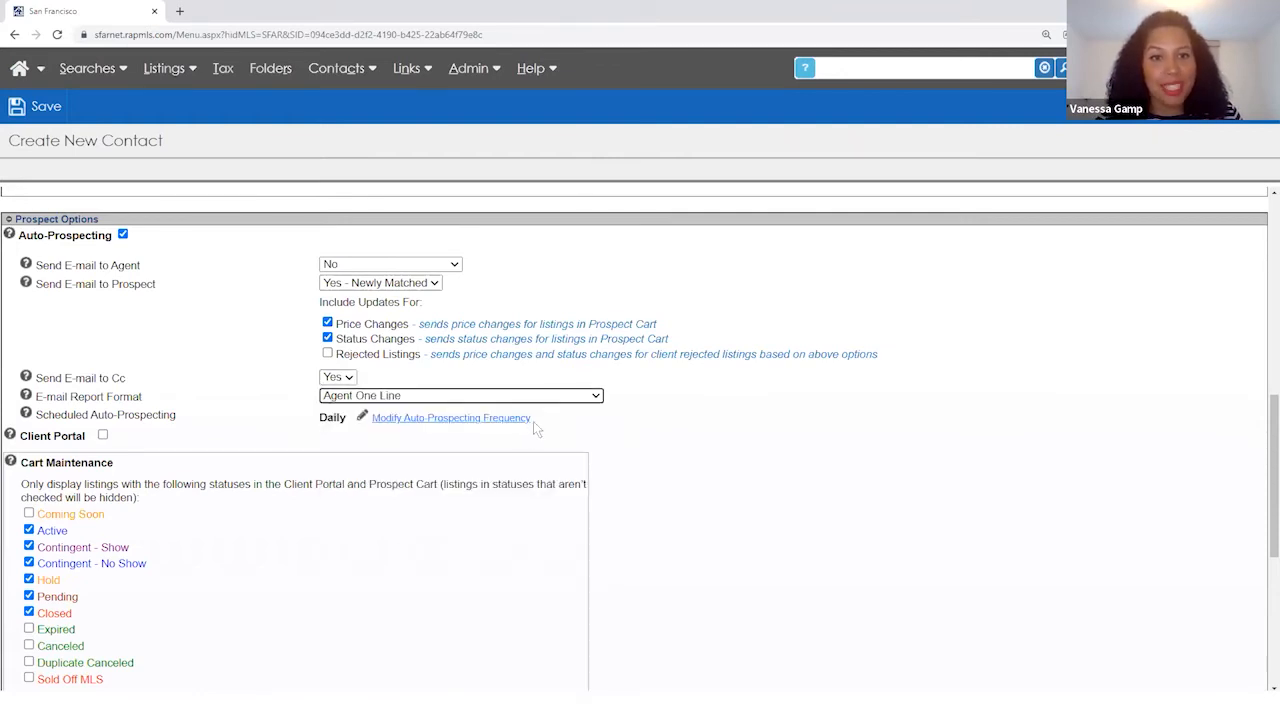
scroll(343, 434, "down", 1)
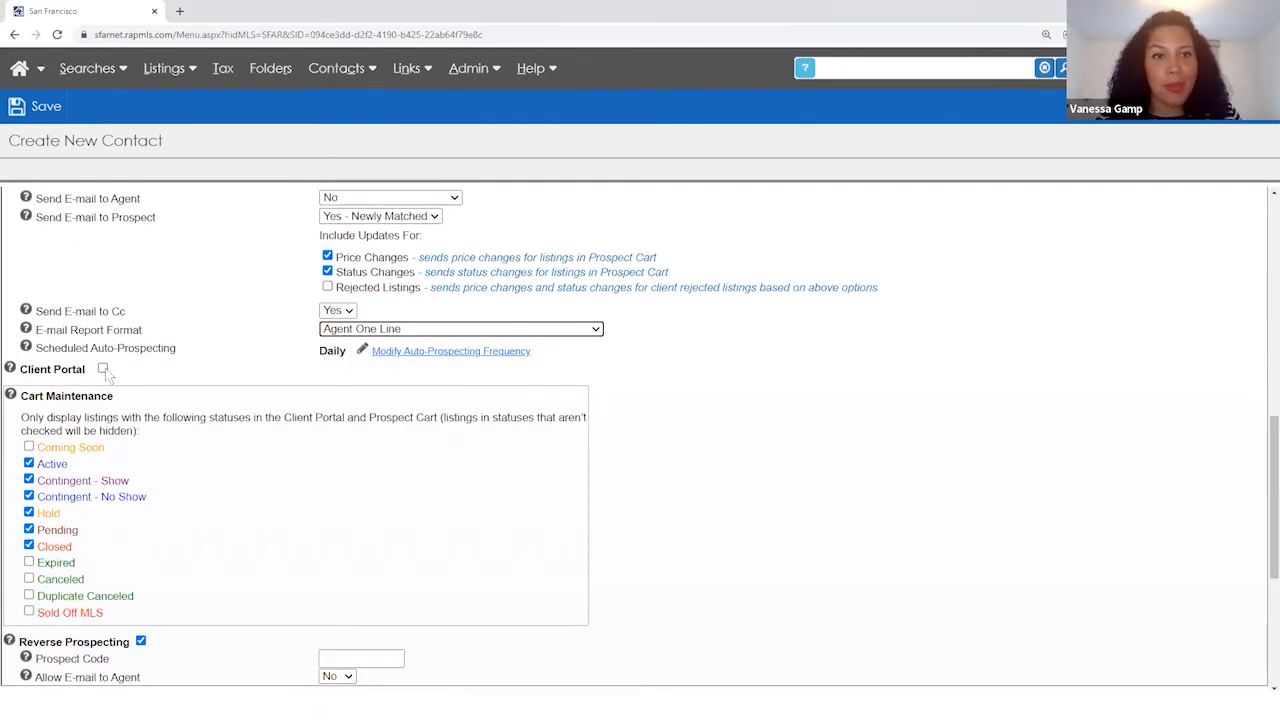
left_click(368, 330)
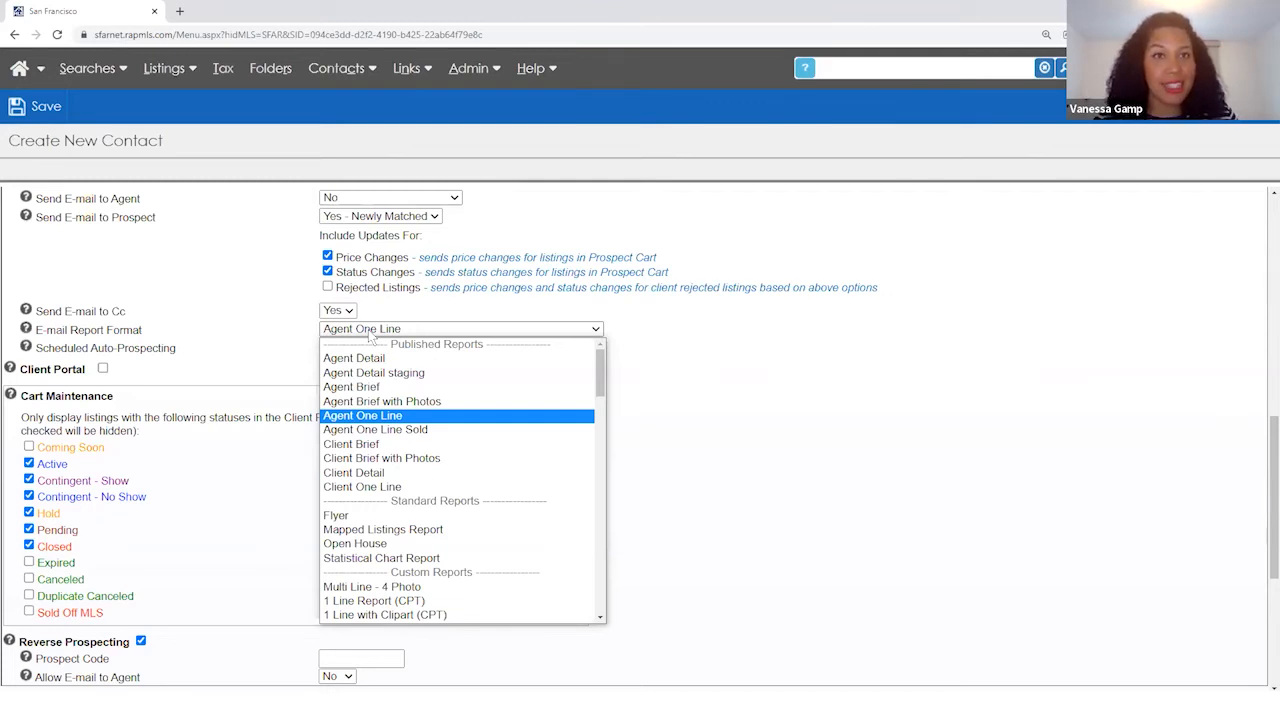
left_click(352, 471)
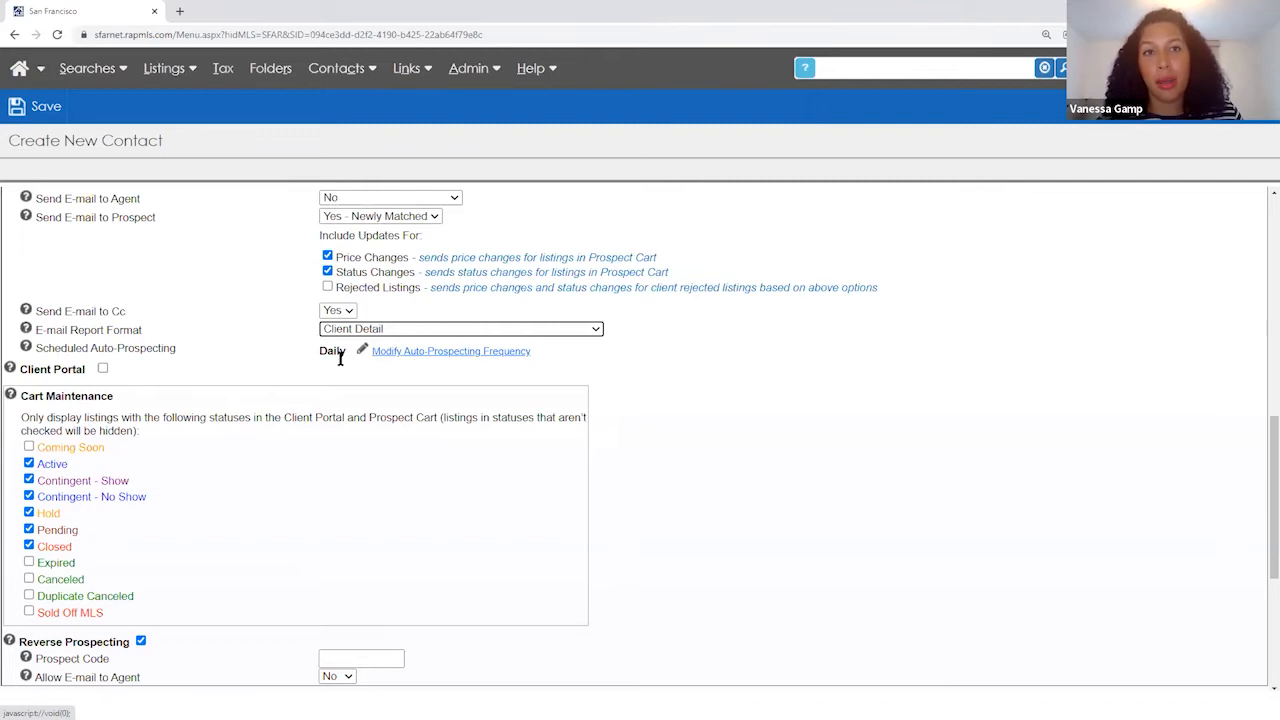
left_click(102, 370)
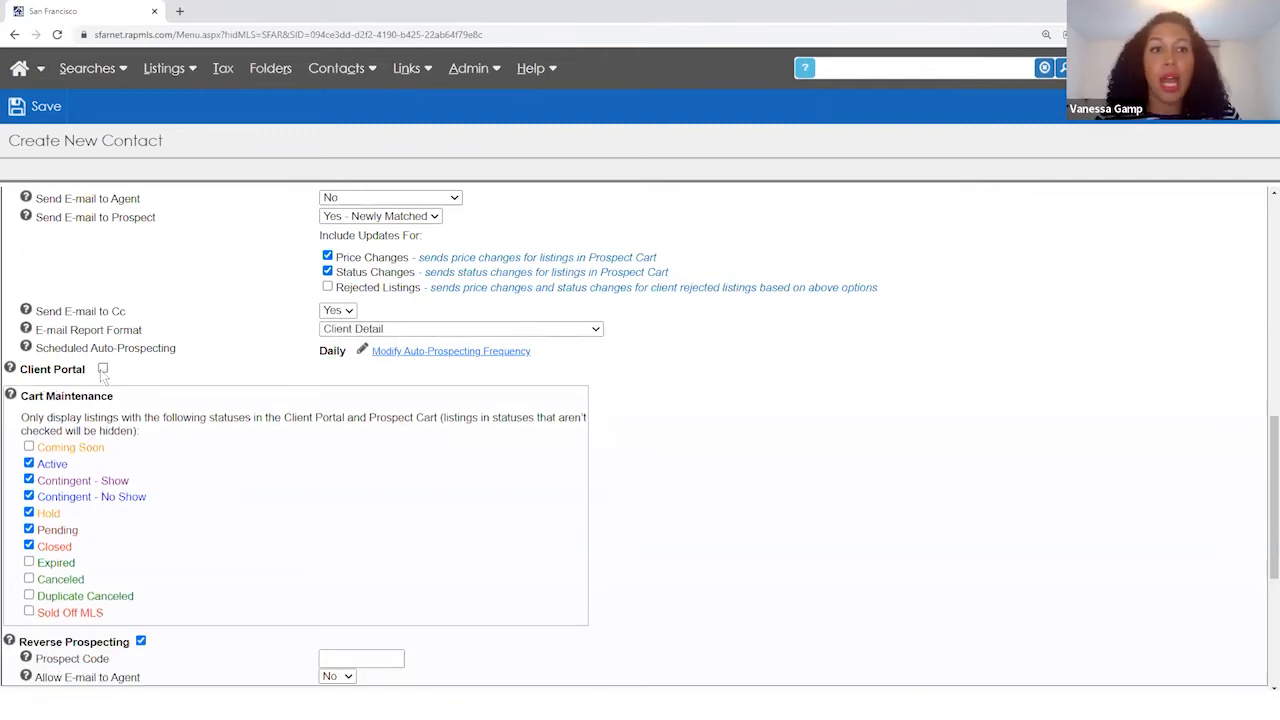
key("ctrl")
key("ctrl")
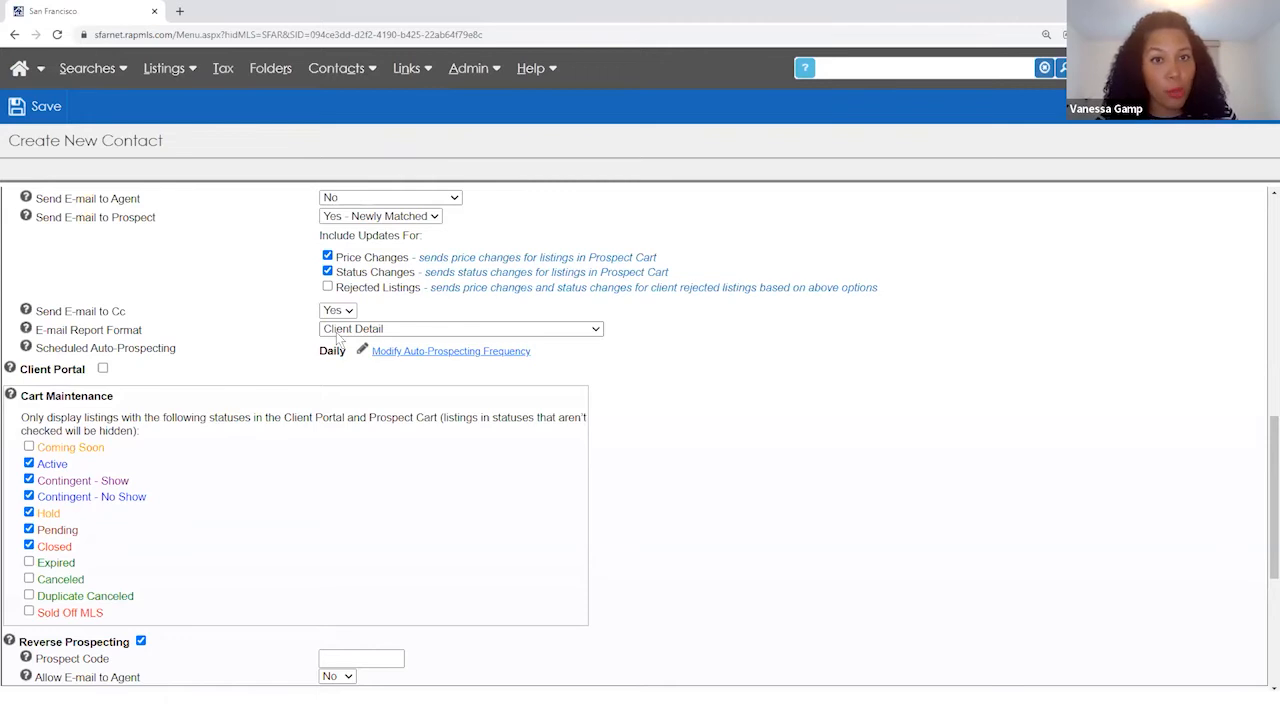
left_click(336, 332)
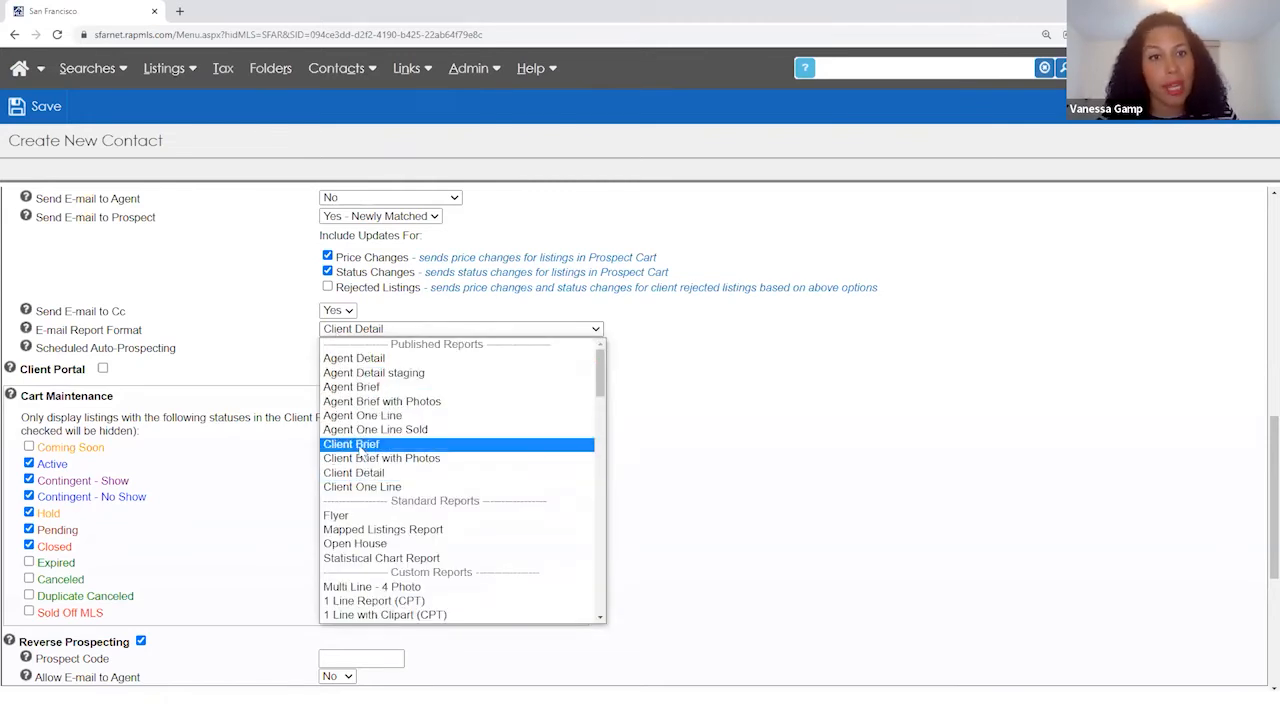
left_click(362, 387)
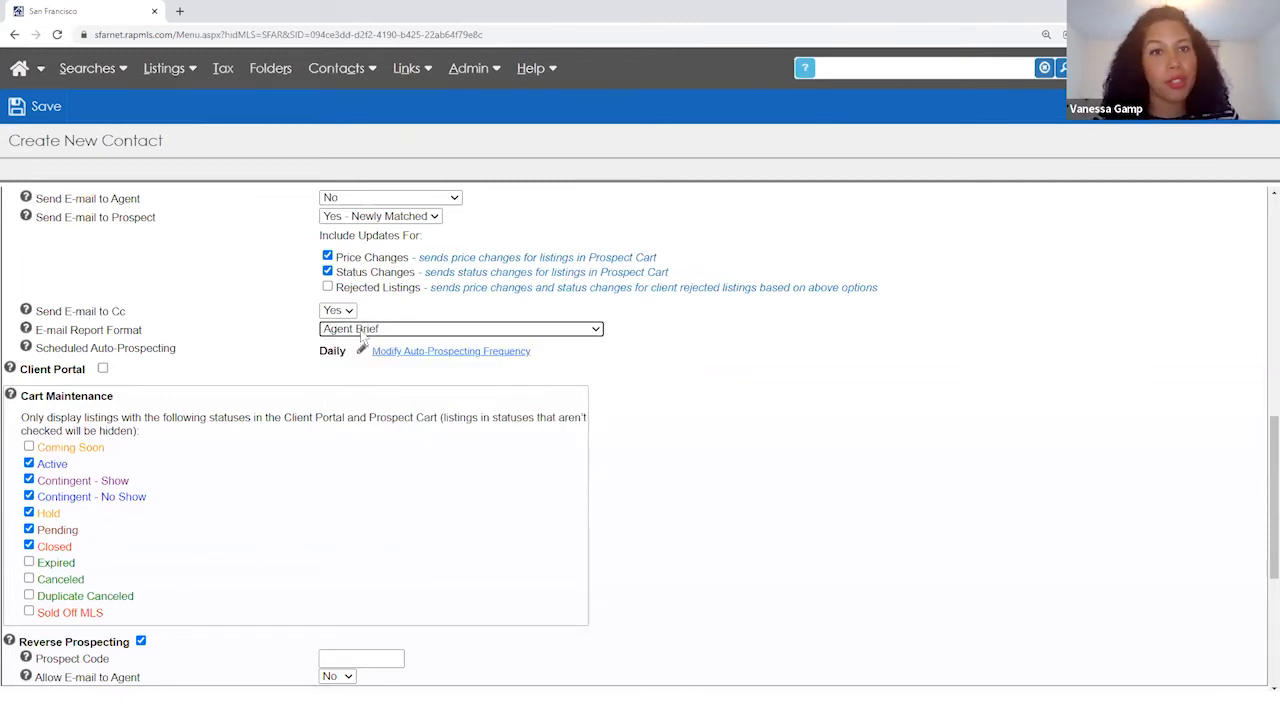
left_click(362, 334)
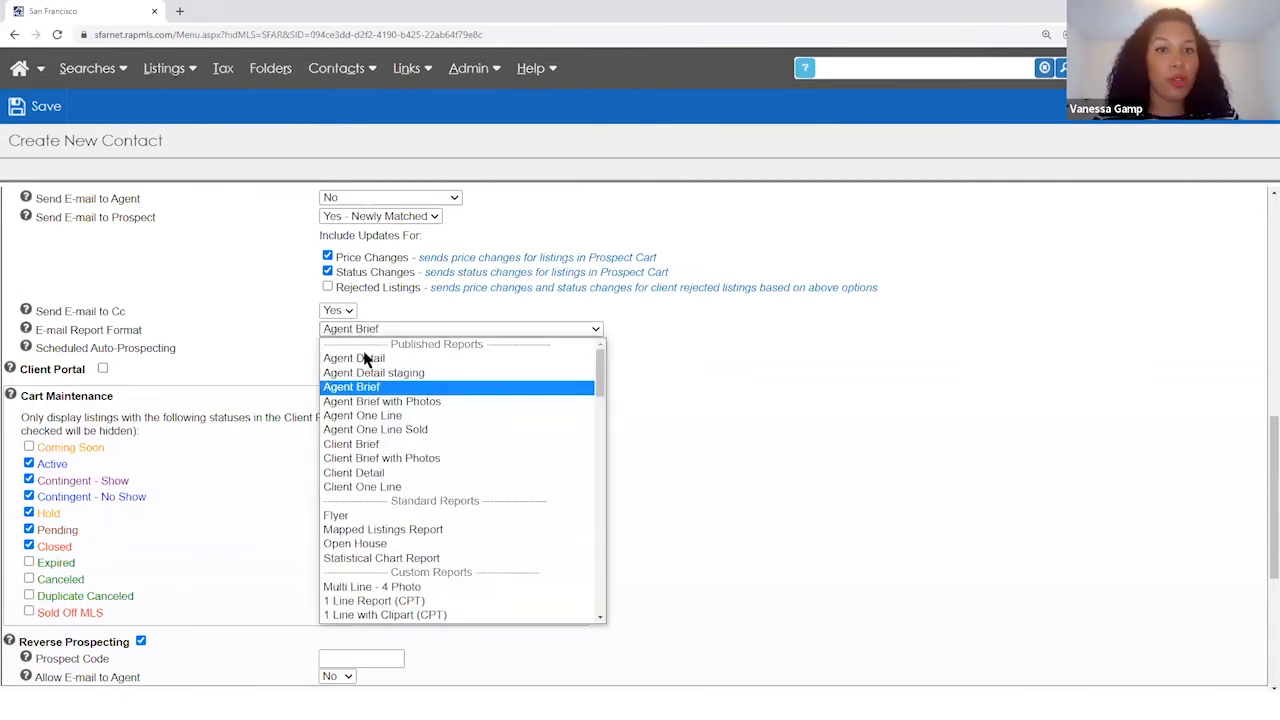
left_click(390, 459)
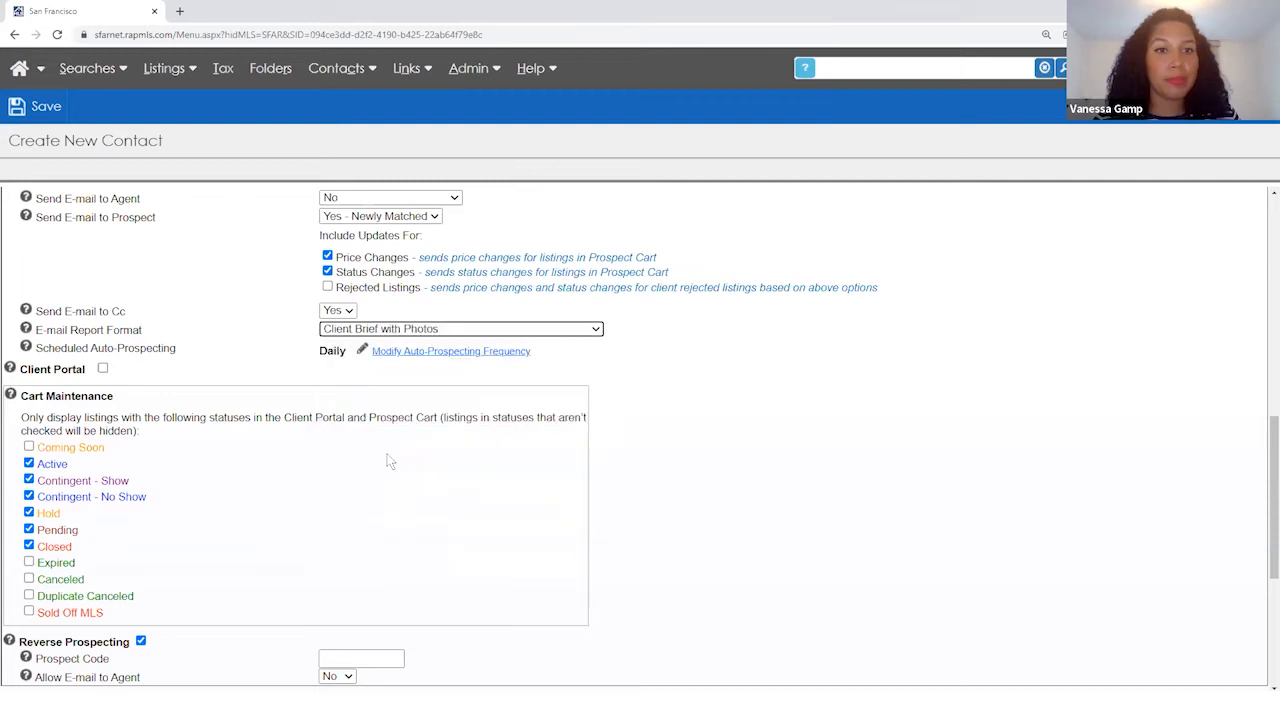
- Tick Client Portal and review the Prospect Options and Cart Maintenance settings
left_click(103, 369)
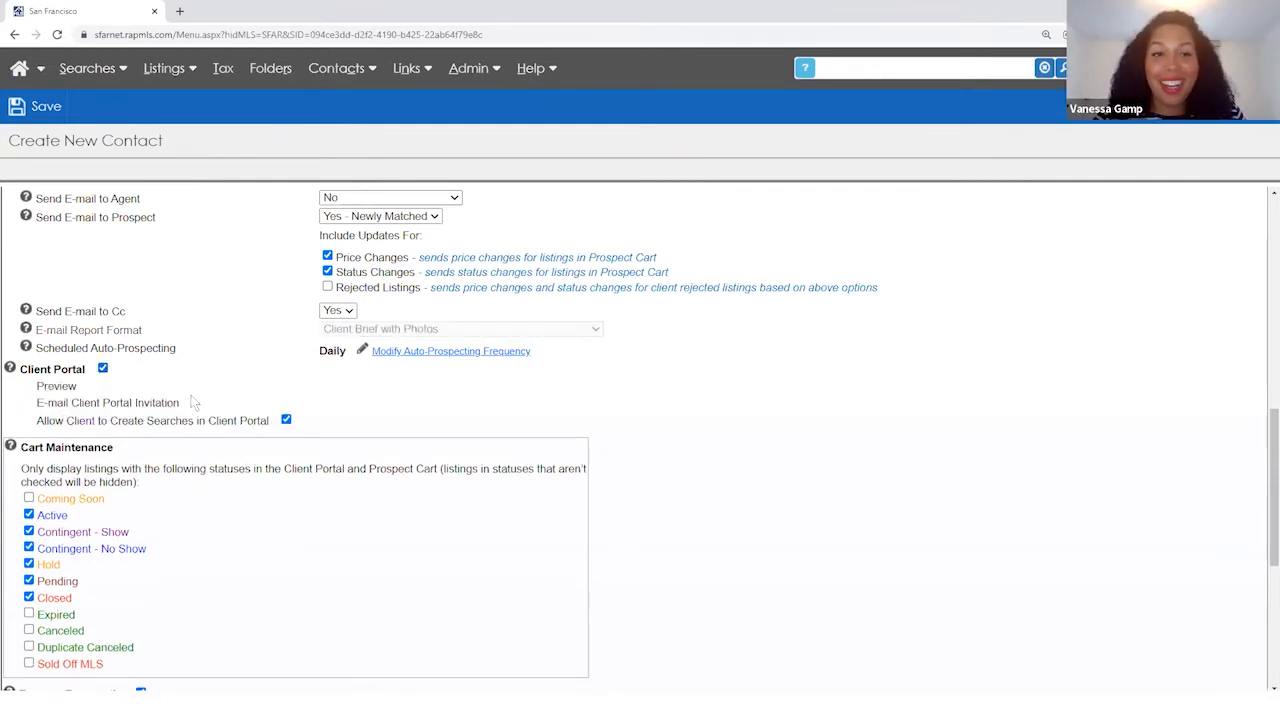
scroll(193, 402, "down", 1)
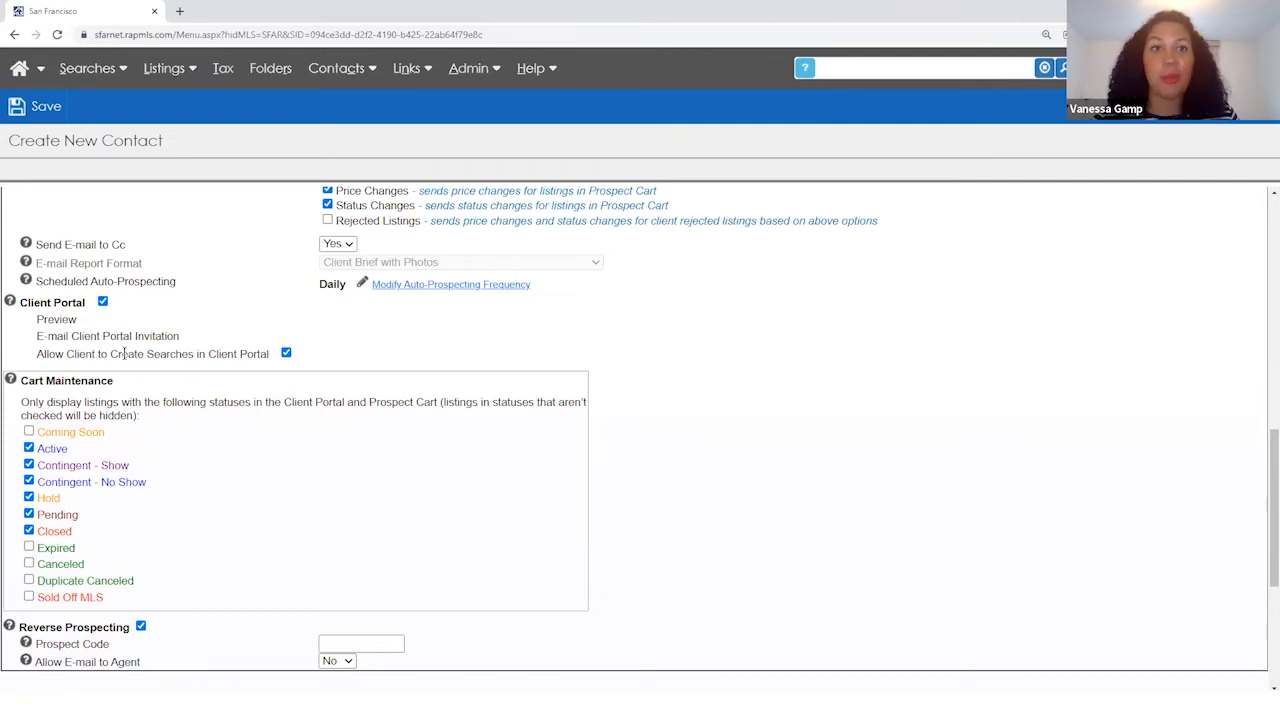
scroll(124, 353, "up", 3)
scroll(124, 353, "down", 1)
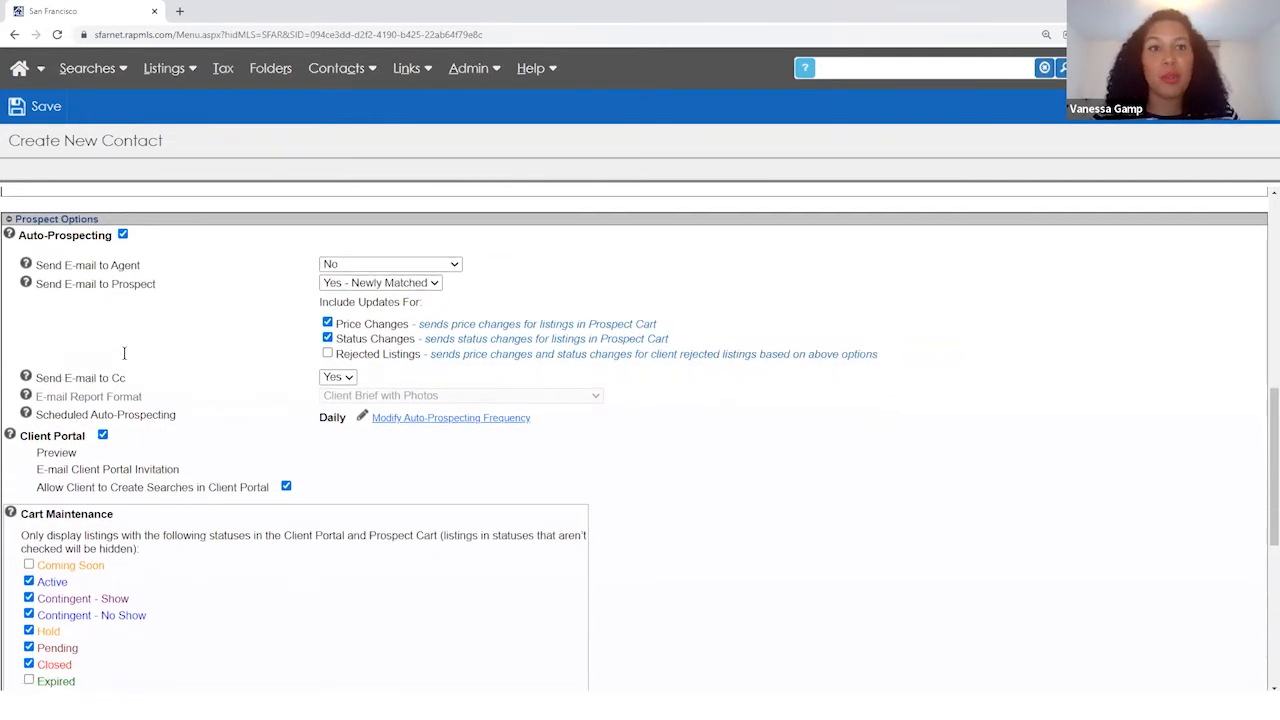
scroll(124, 353, "down", 1)
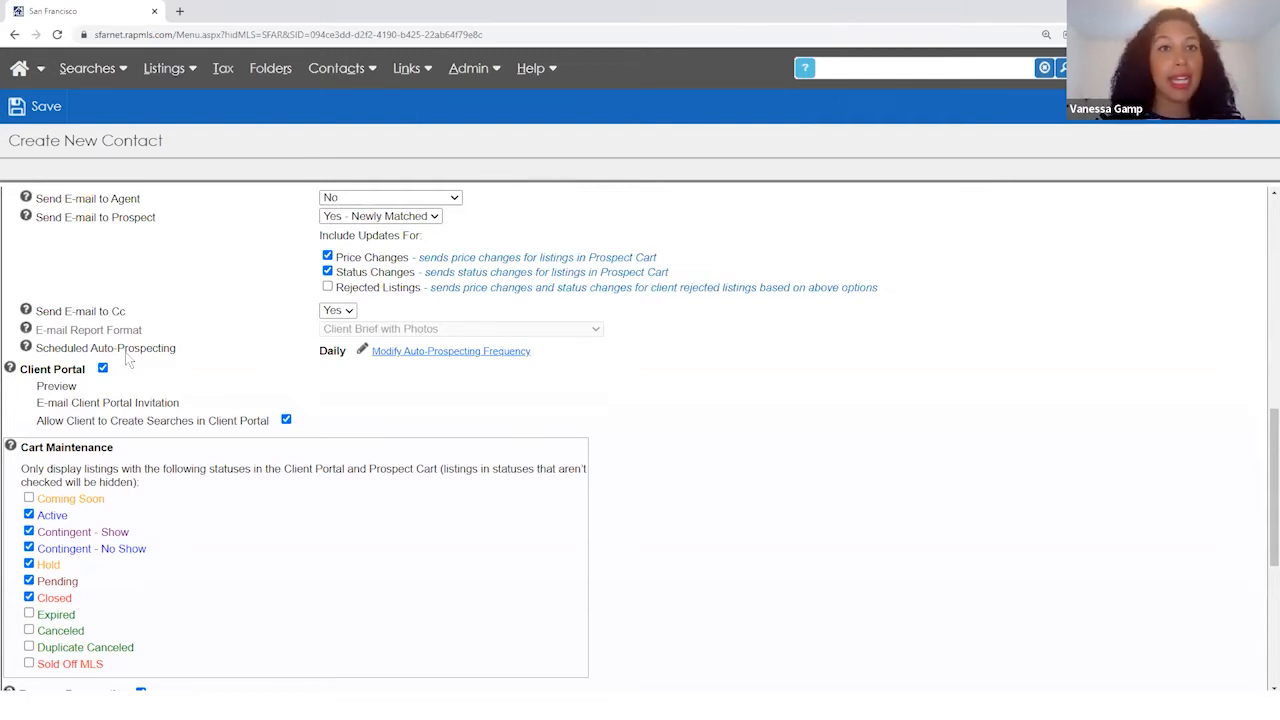
scroll(620, 505, "down", 3)
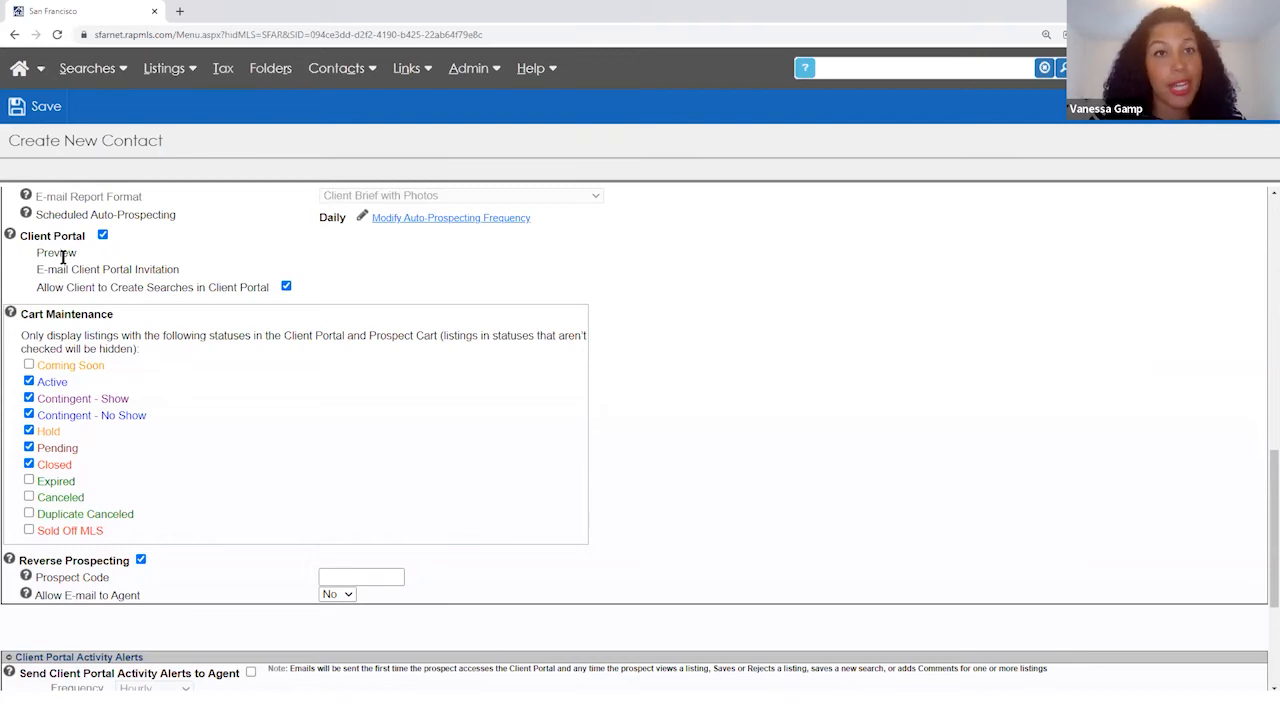
scroll(60, 273, "up", 1)
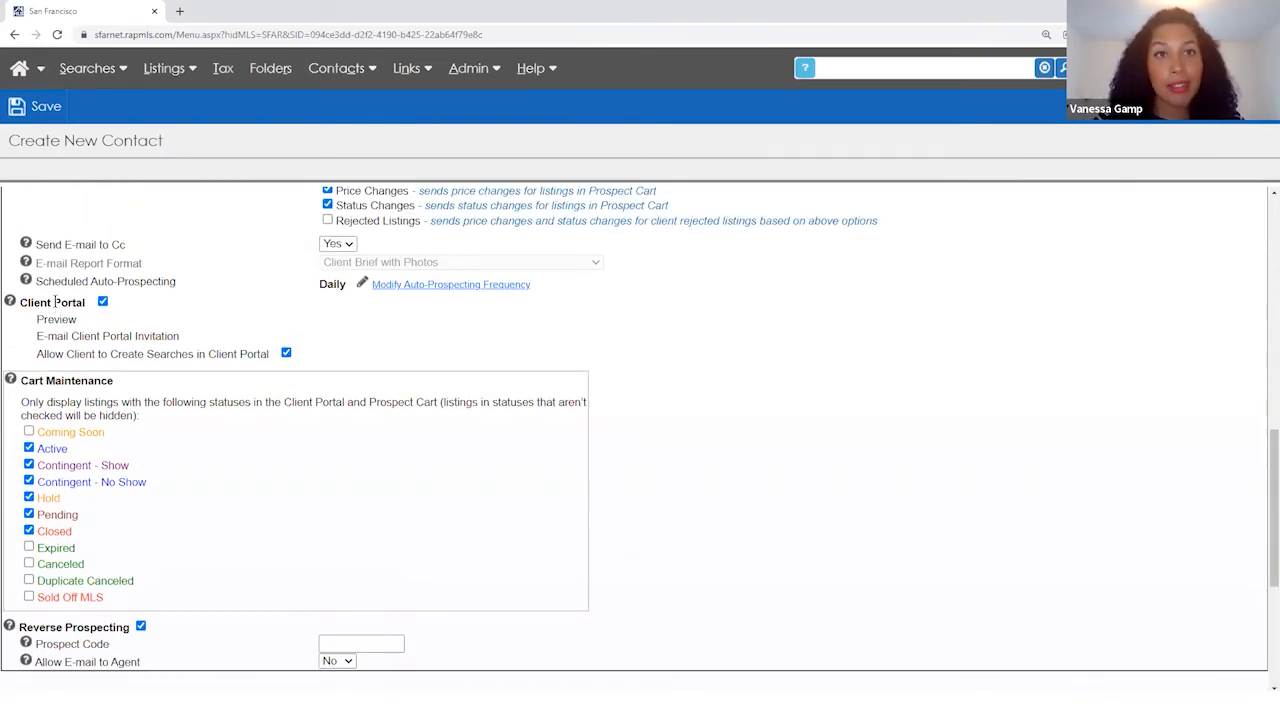
- After the blank-Cc warning on save, set Send E-mail to Cc to No and save again
left_click(48, 108)
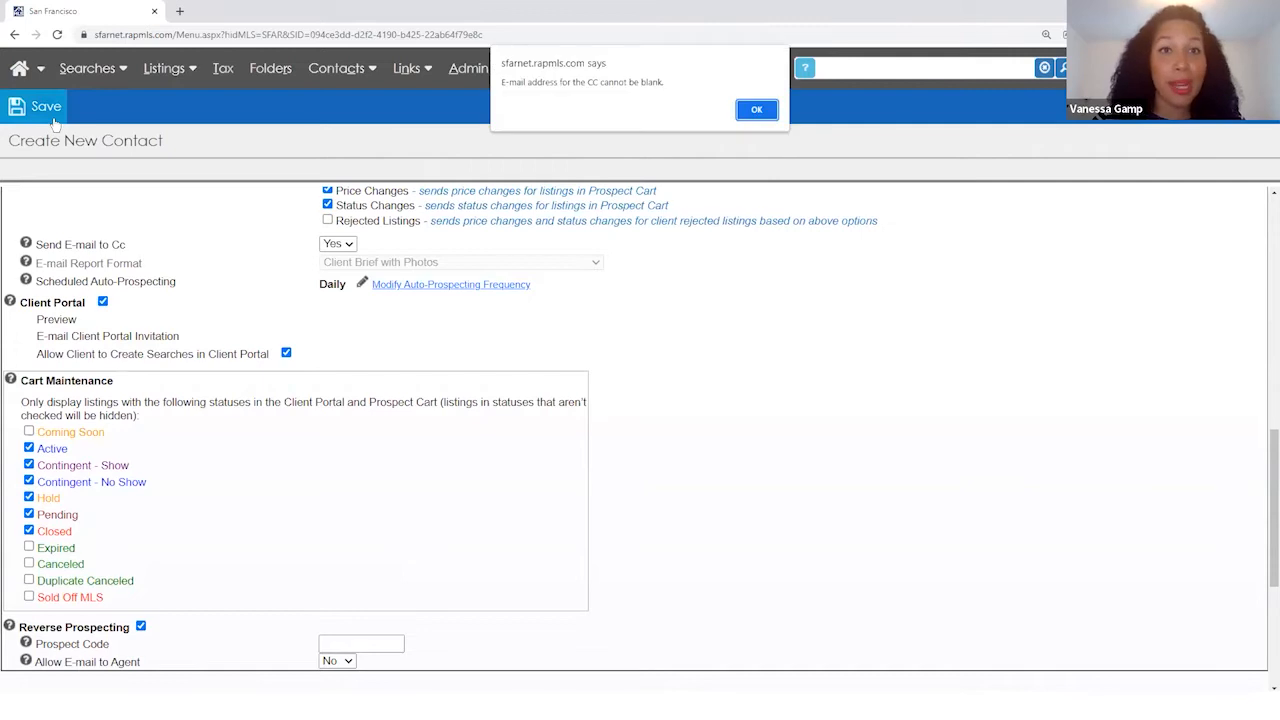
left_click(756, 109)
left_click(338, 245)
left_click(330, 273)
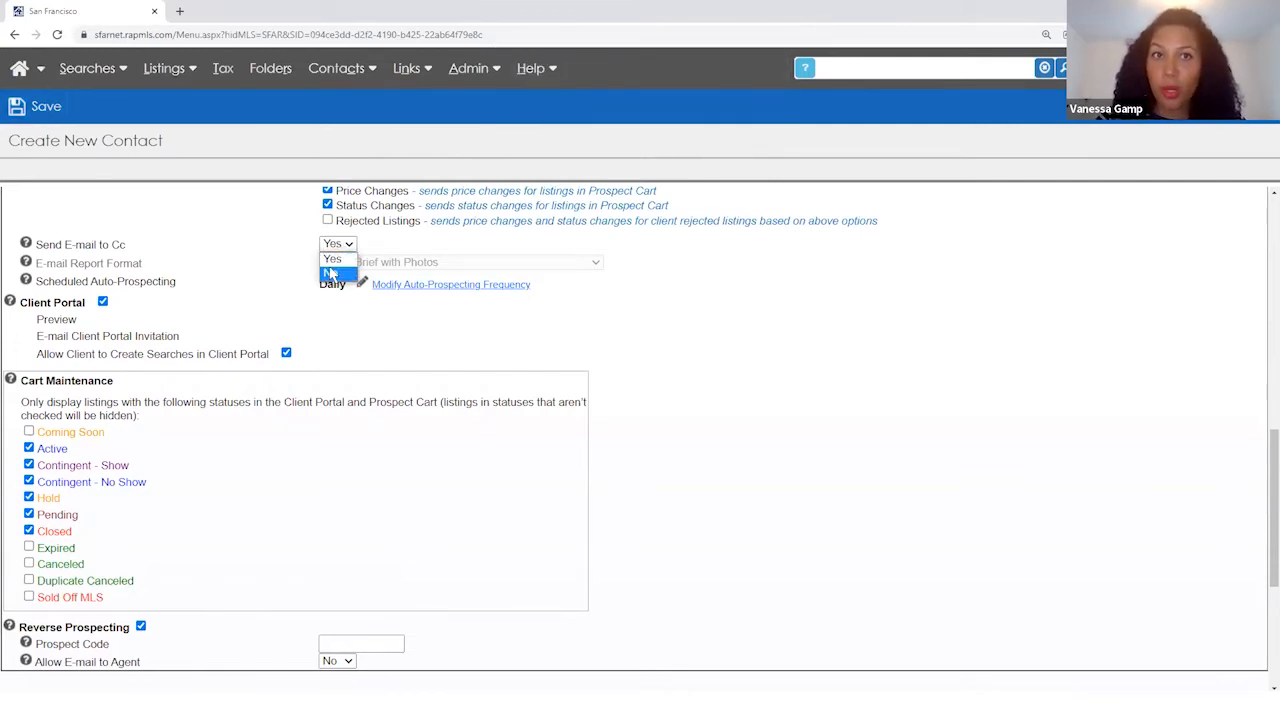
left_click(40, 108)
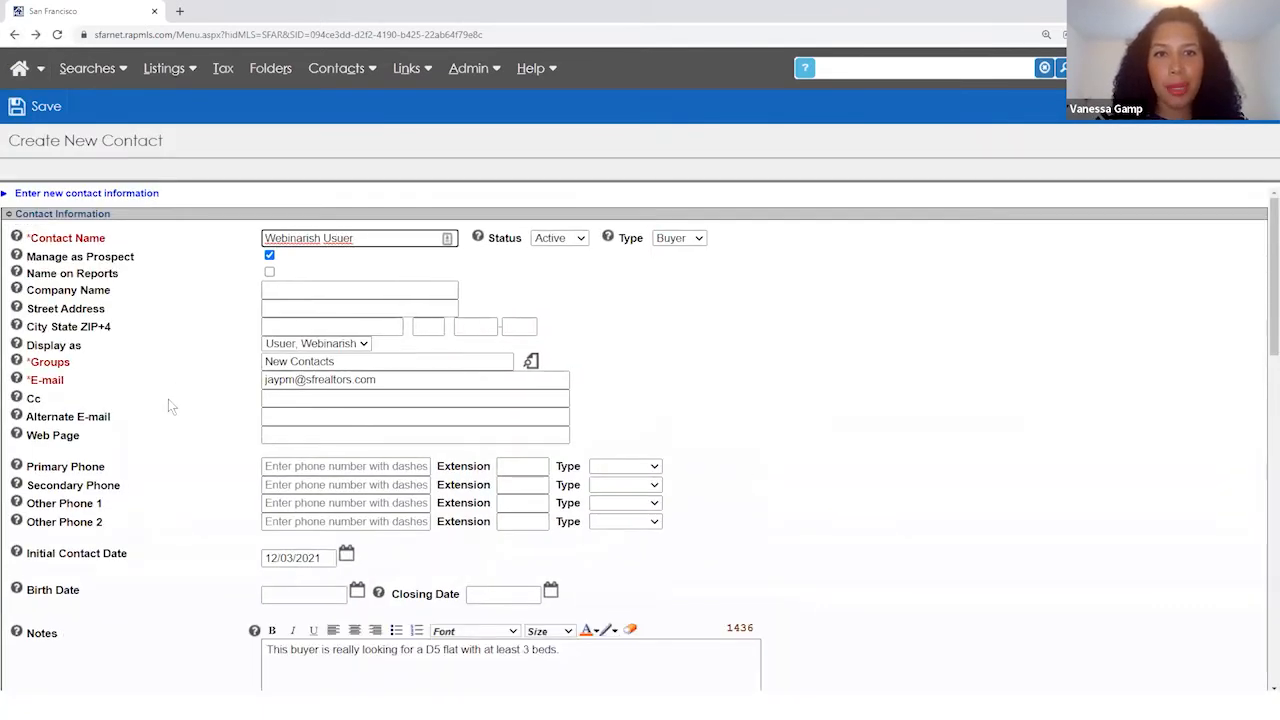
scroll(168, 399, "down", 5)
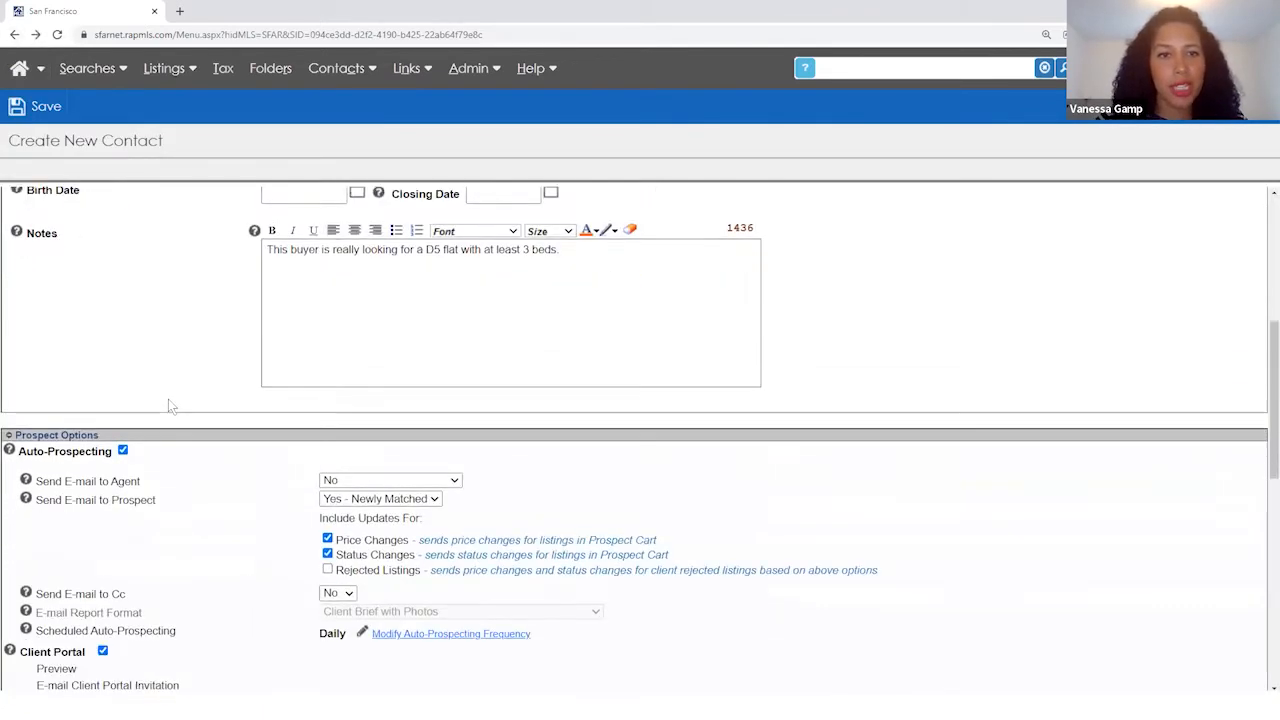
scroll(152, 447, "down", 1)
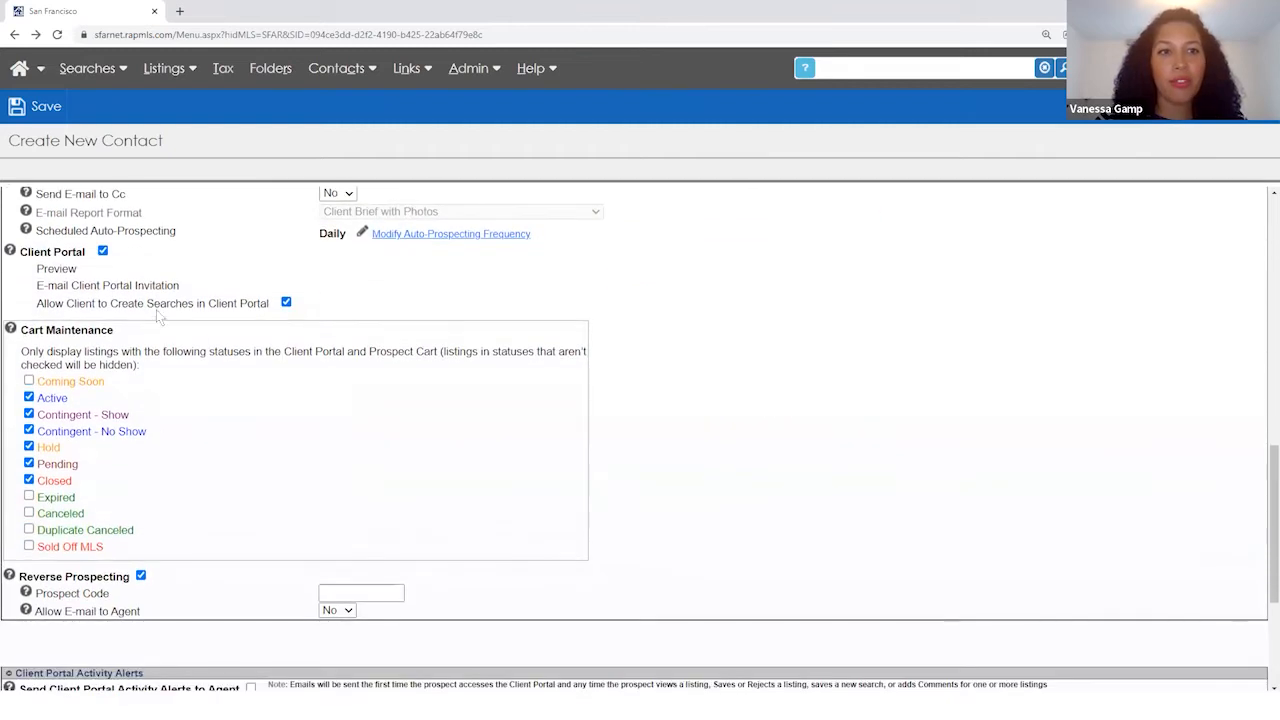
- Save the contact and set the search type to Quick
left_click(46, 107)
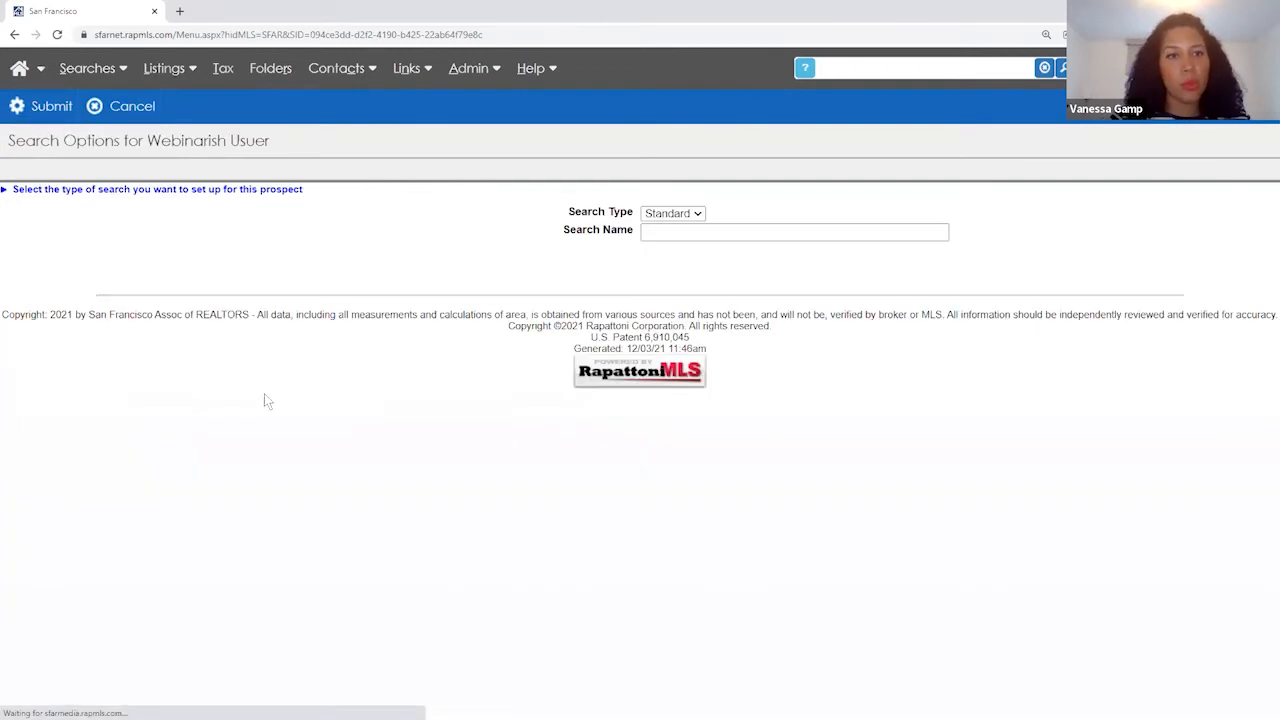
left_click(698, 214)
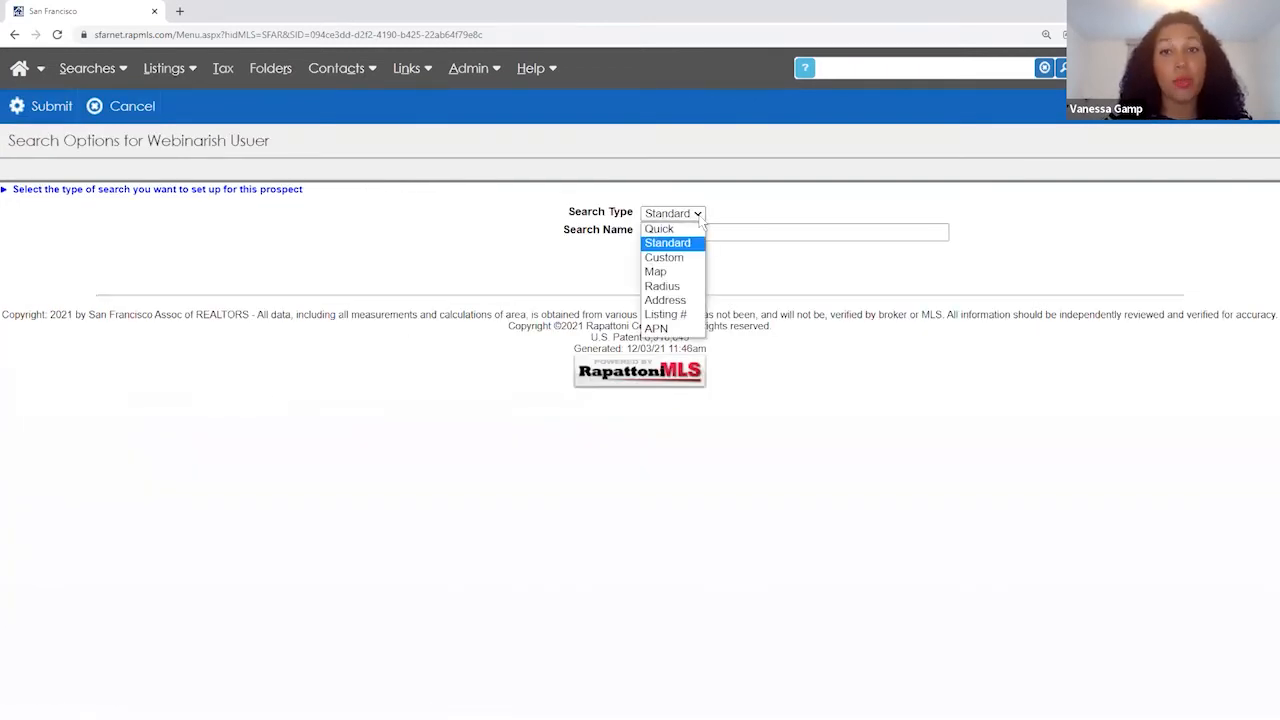
left_click(668, 243)
left_click(678, 233)
left_click(678, 233)
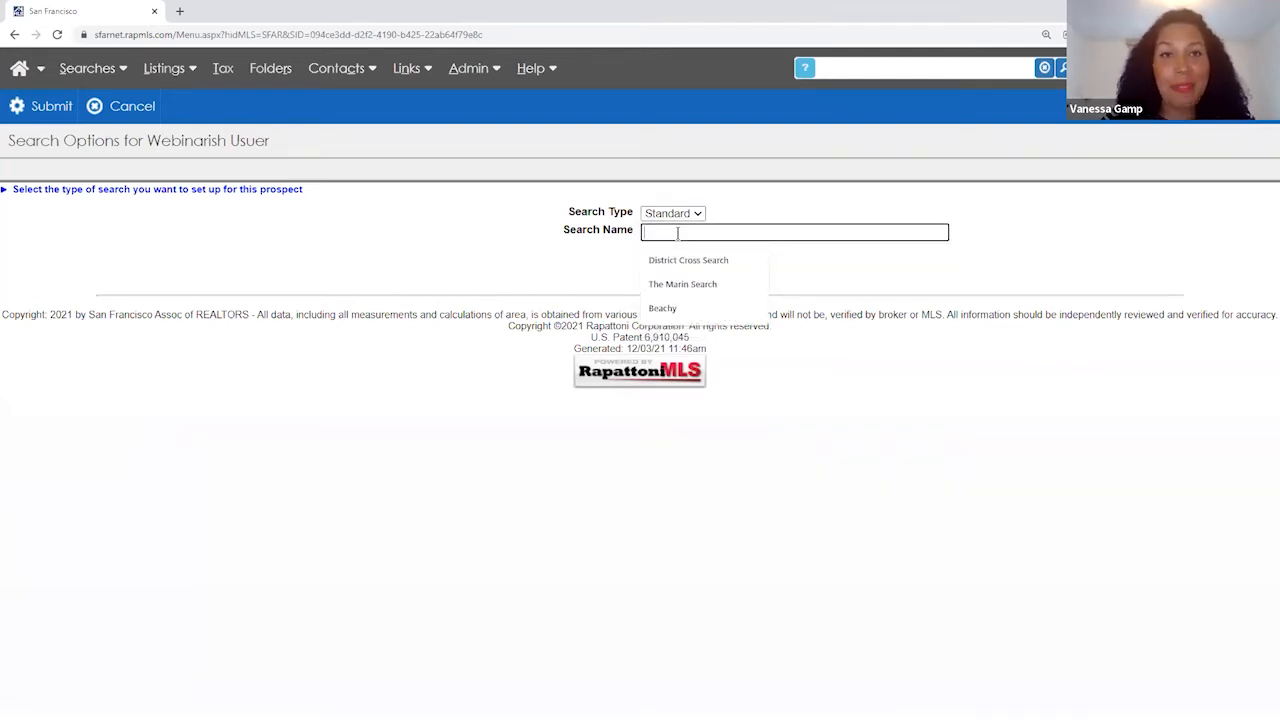
left_click(680, 216)
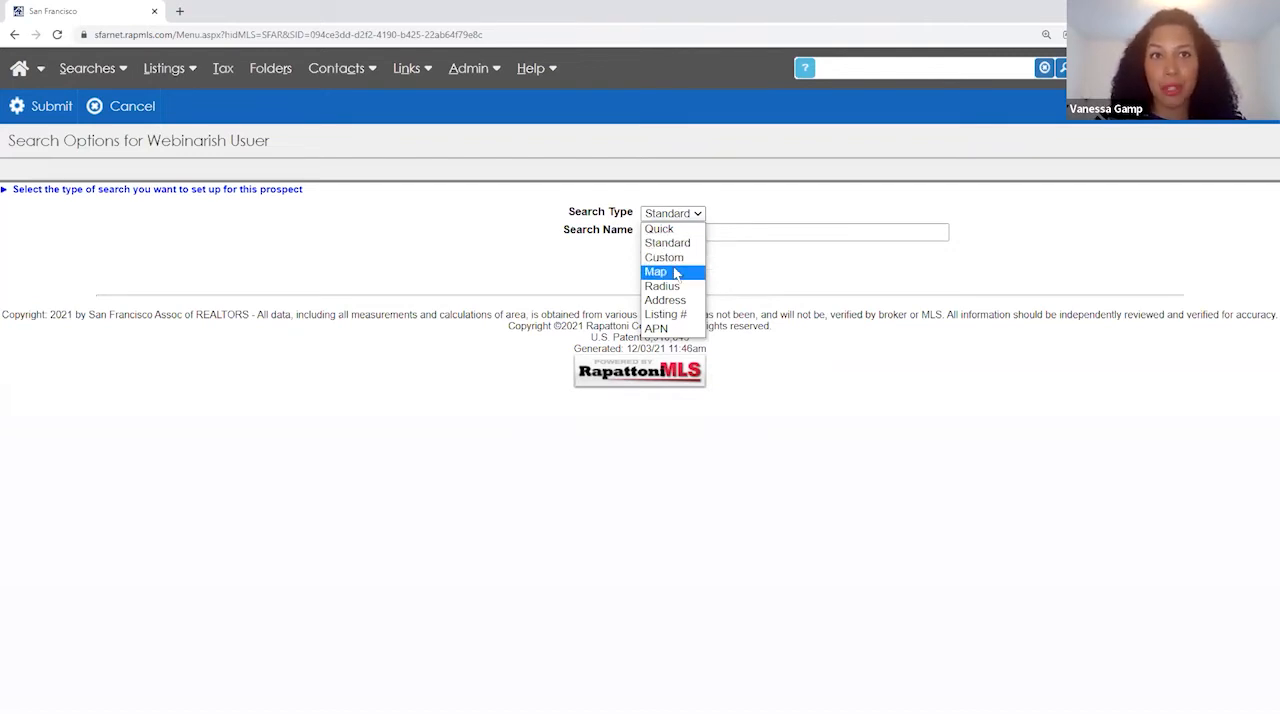
left_click(675, 273)
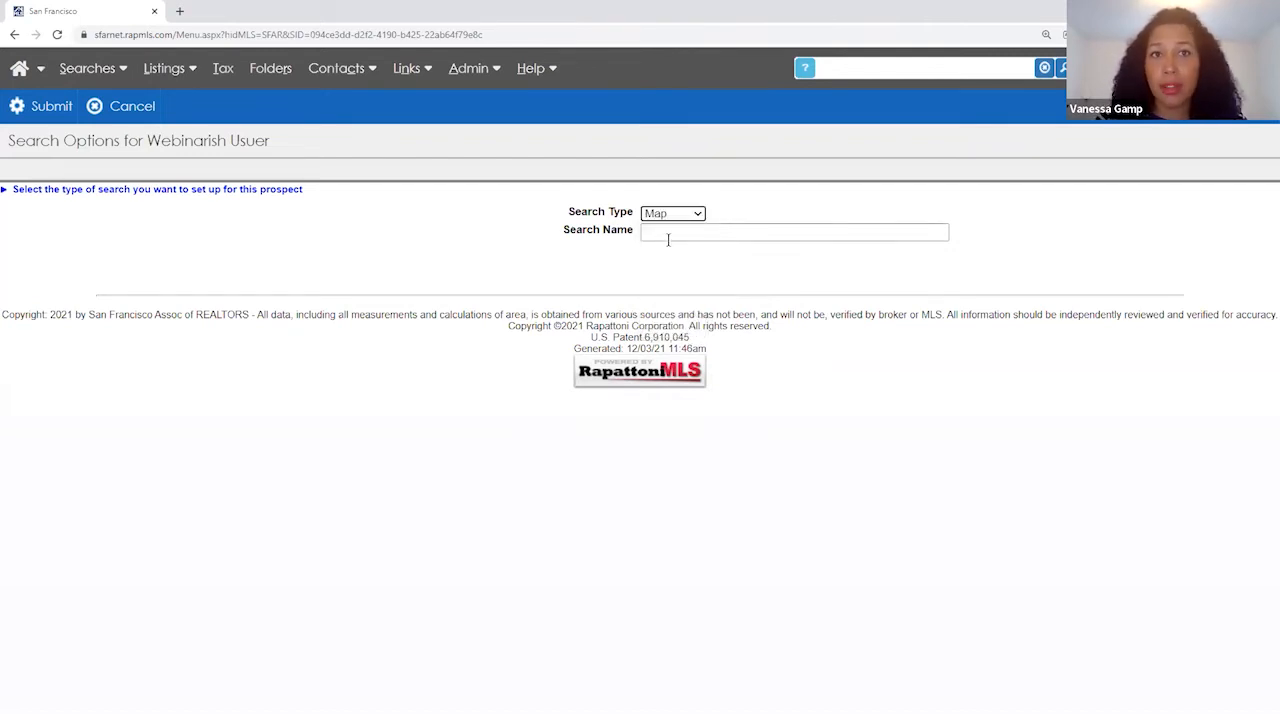
left_click(667, 234)
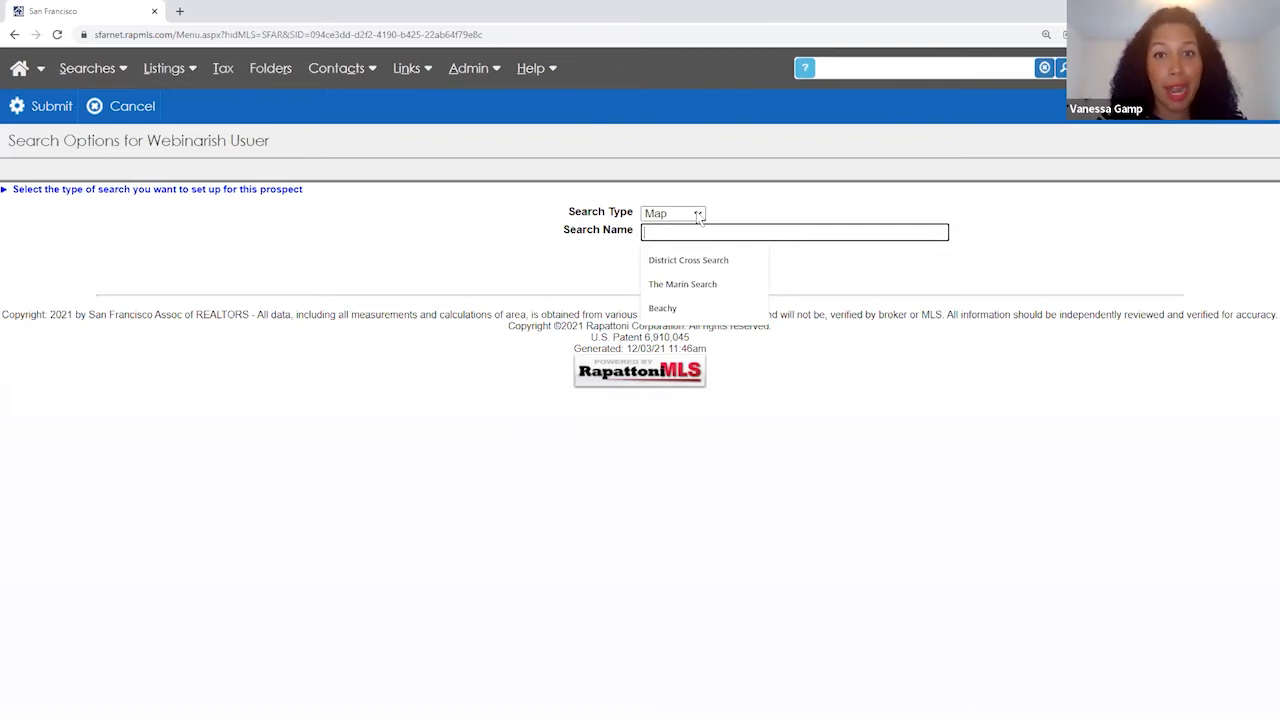
left_click(698, 215)
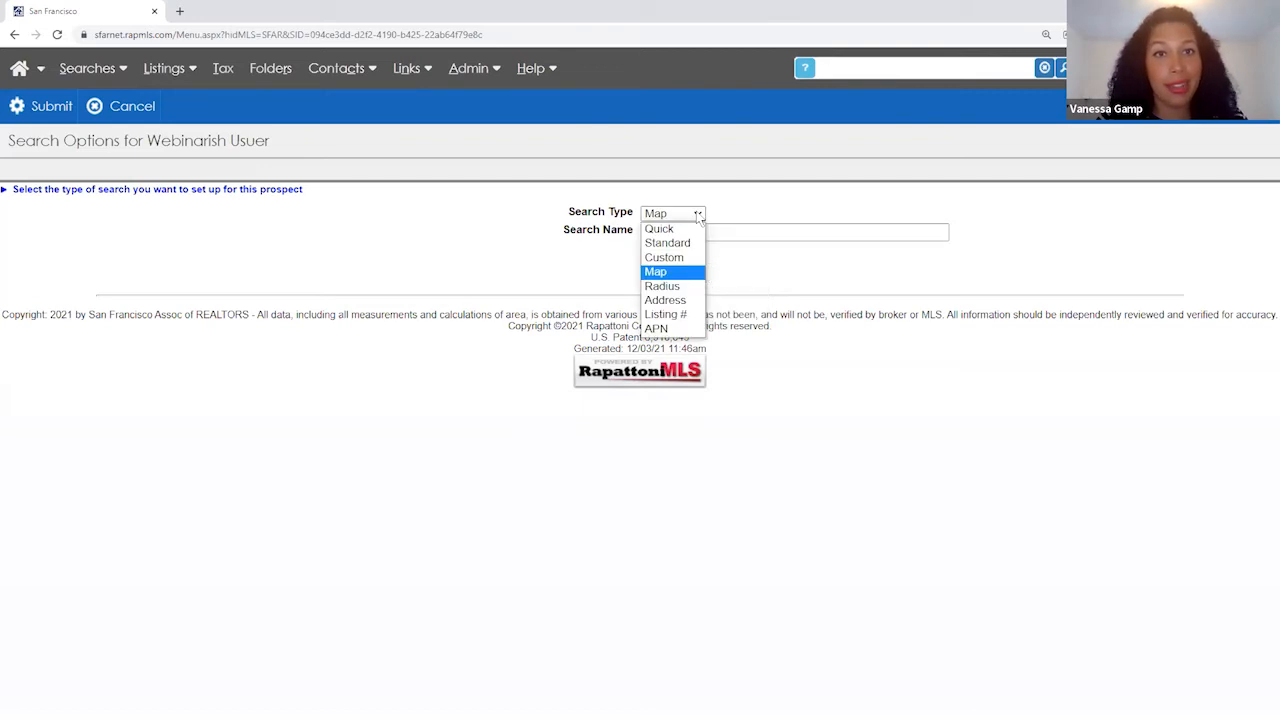
left_click(681, 288)
left_click(697, 214)
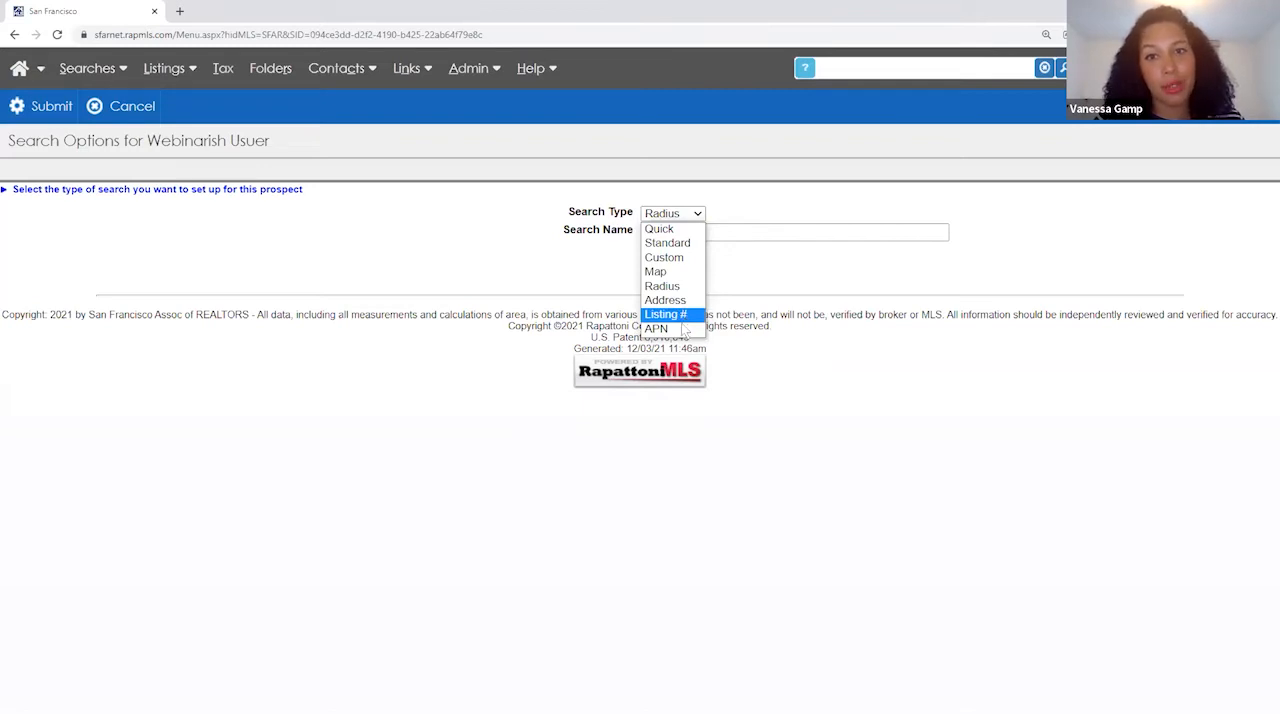
left_click(675, 231)
- Name the search 'Short Search' and submit it
left_click(675, 233)
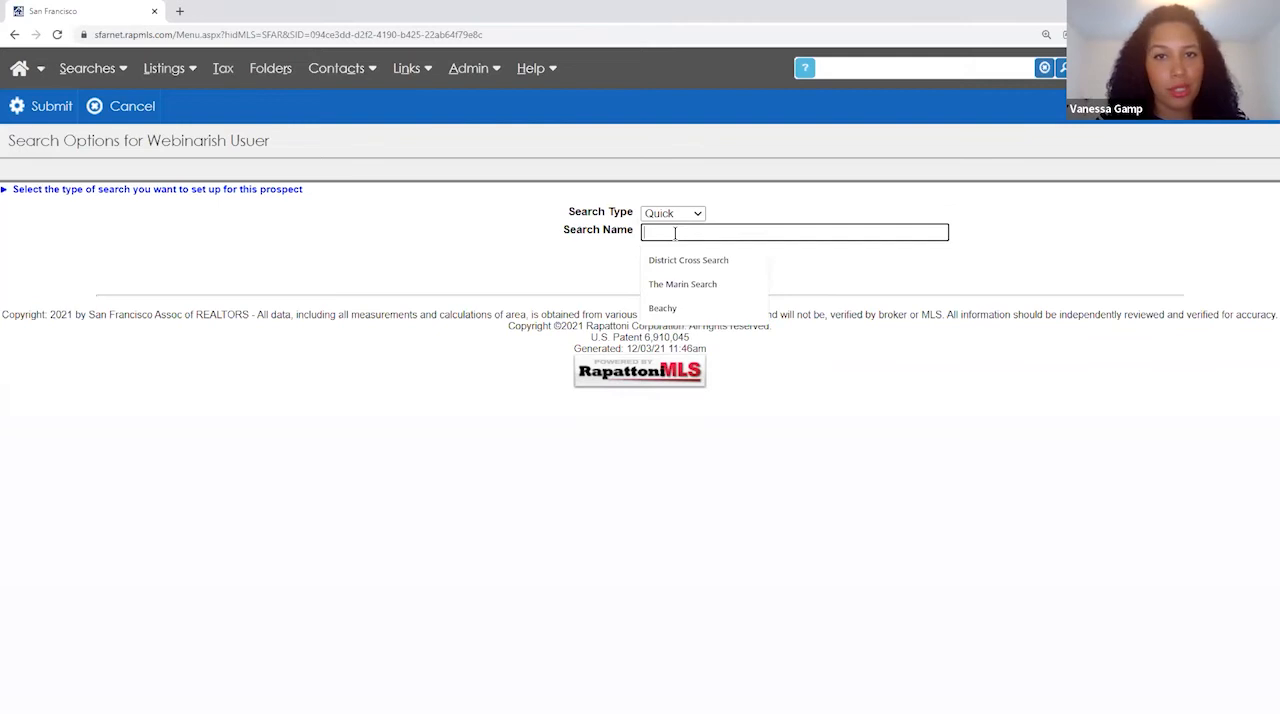
type("Short Search")
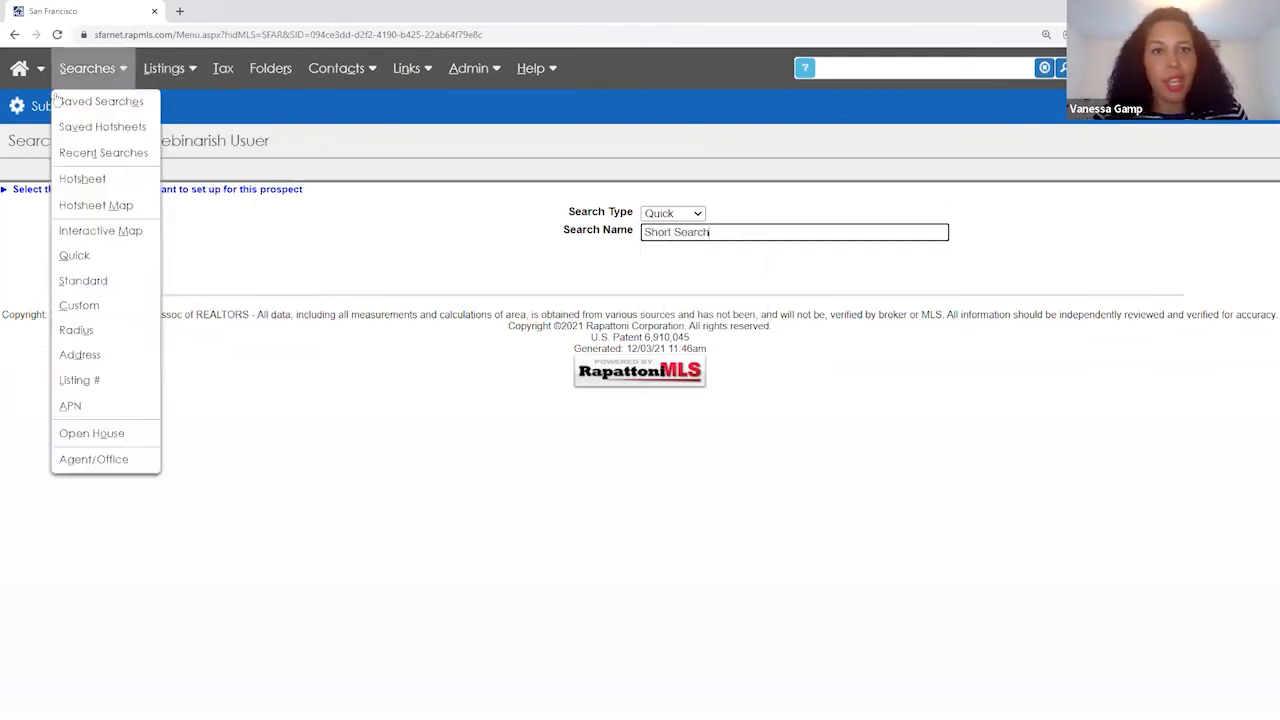
left_click(42, 108)
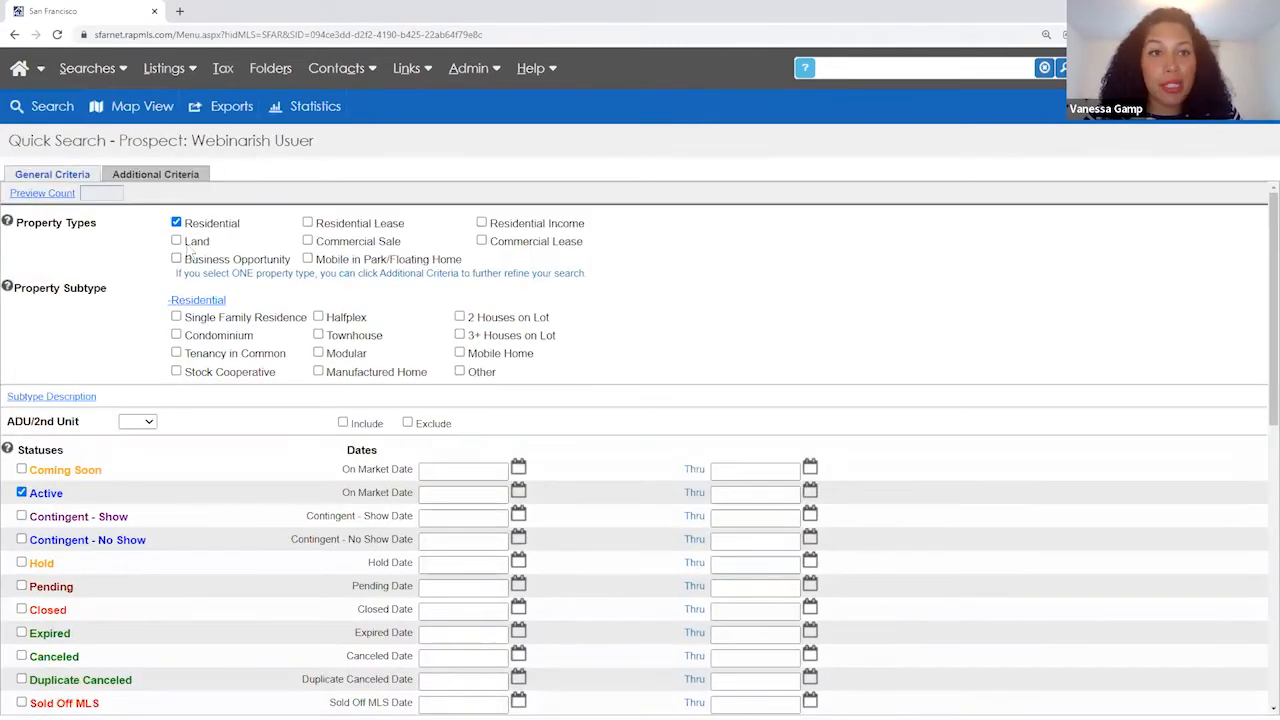
- Add Contingent - Show status and Single Family Residence, then preview the count of 46 listings
left_click(21, 516)
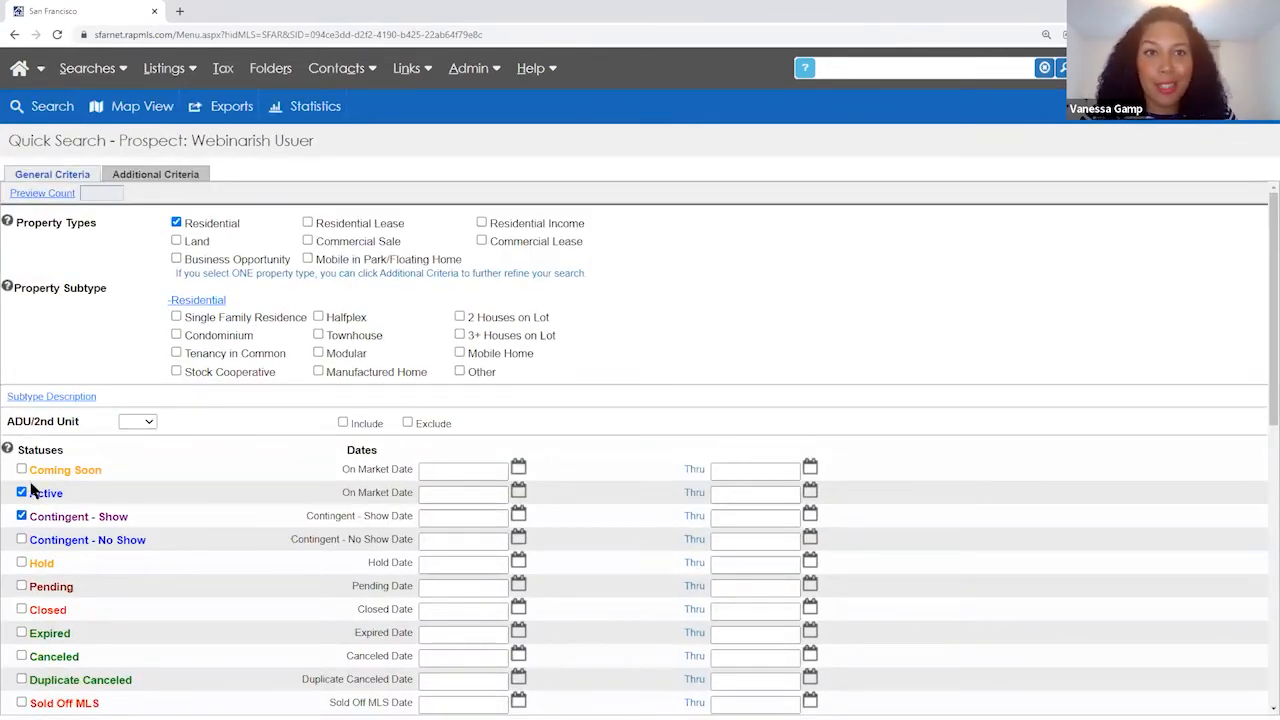
left_click(176, 317)
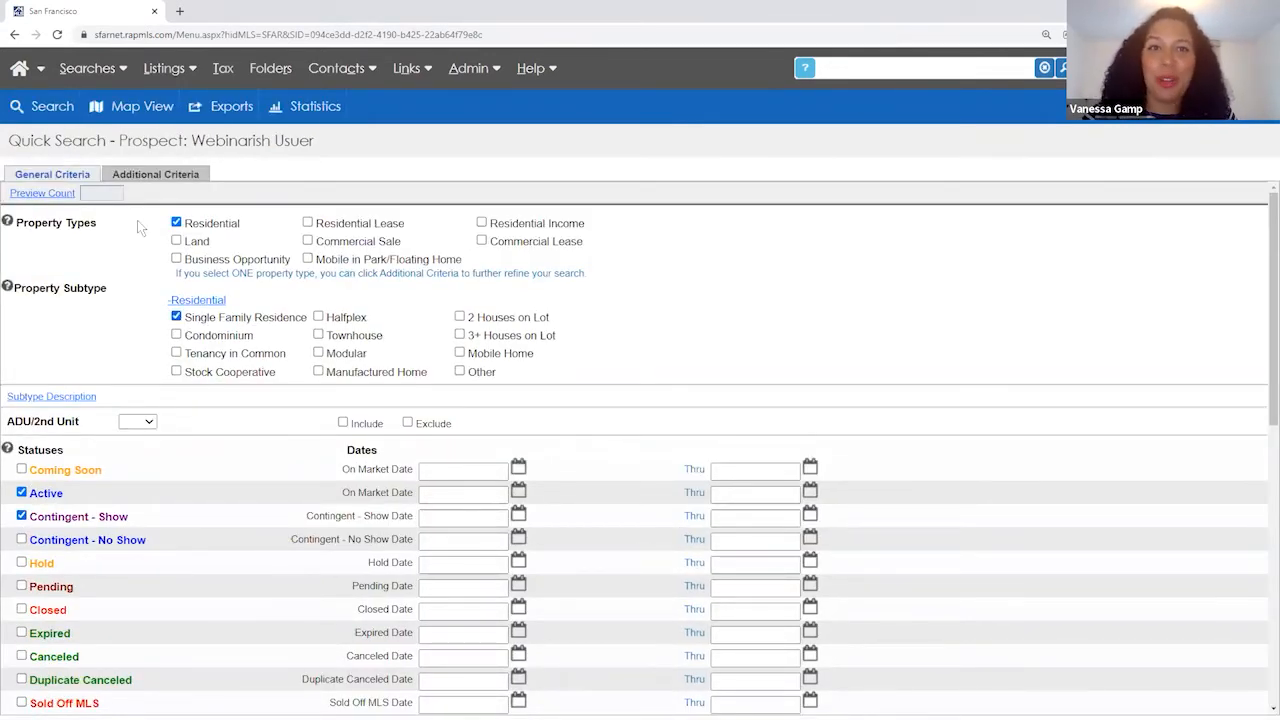
left_click(42, 193)
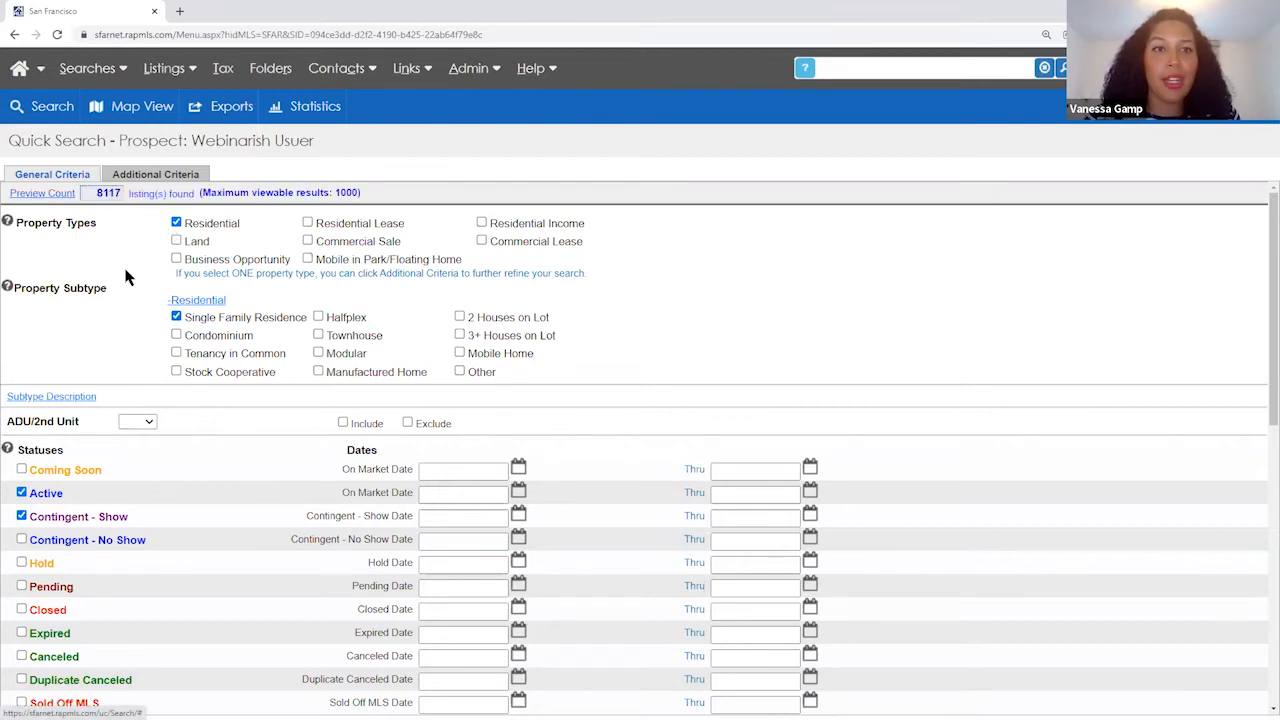
scroll(132, 285, "down", 2)
scroll(132, 285, "down", 2)
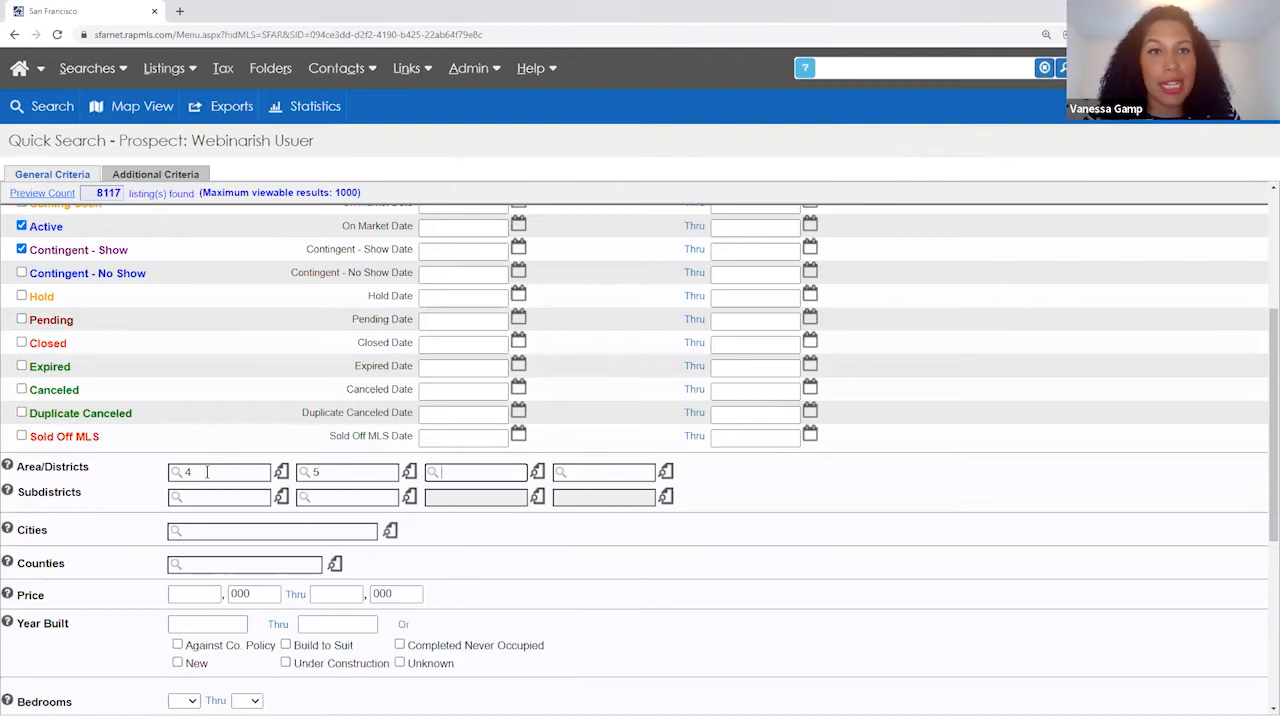
left_click(43, 195)
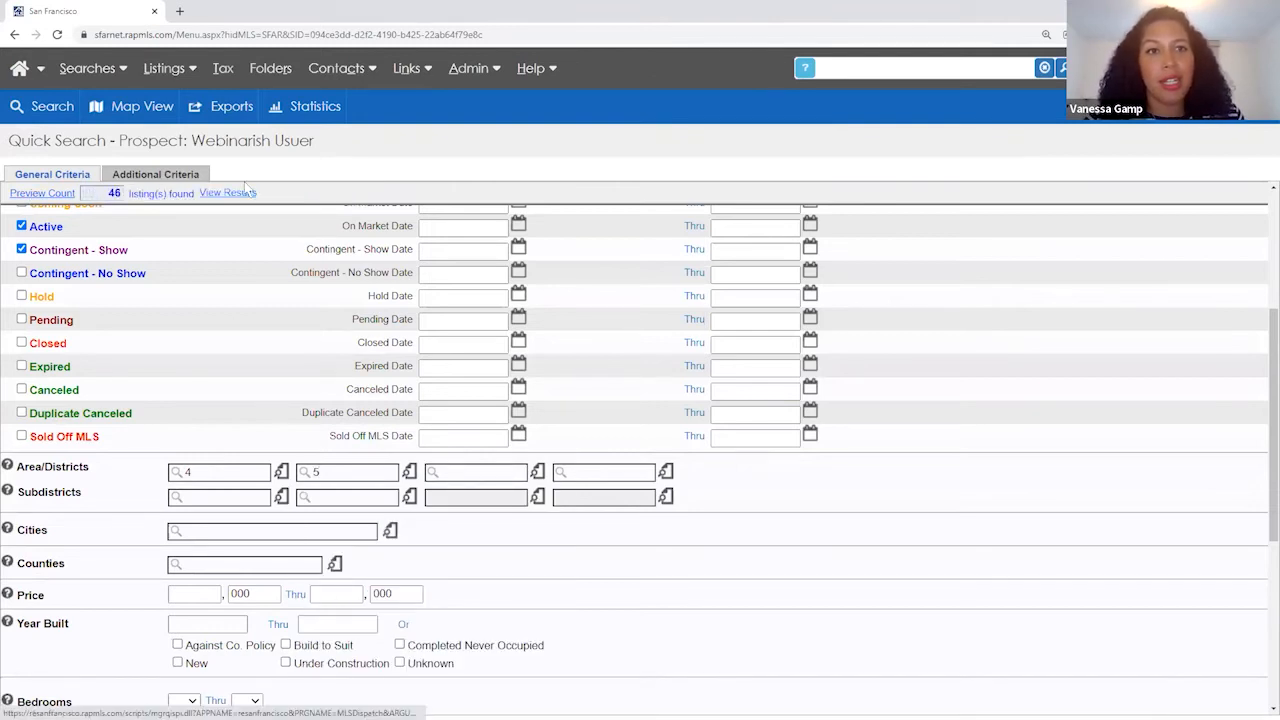
- Save and run the prospect search, review the note on its 46 new matches, and reopen criteria
left_click(43, 110)
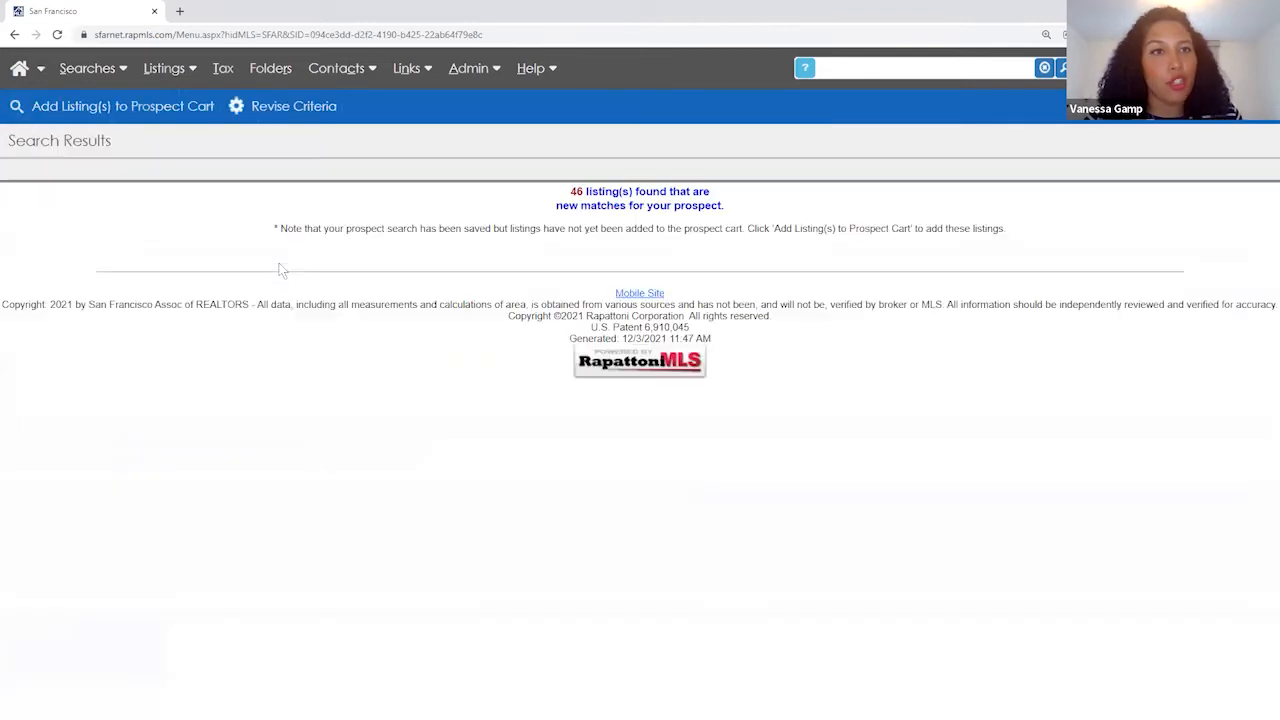
left_click(606, 193)
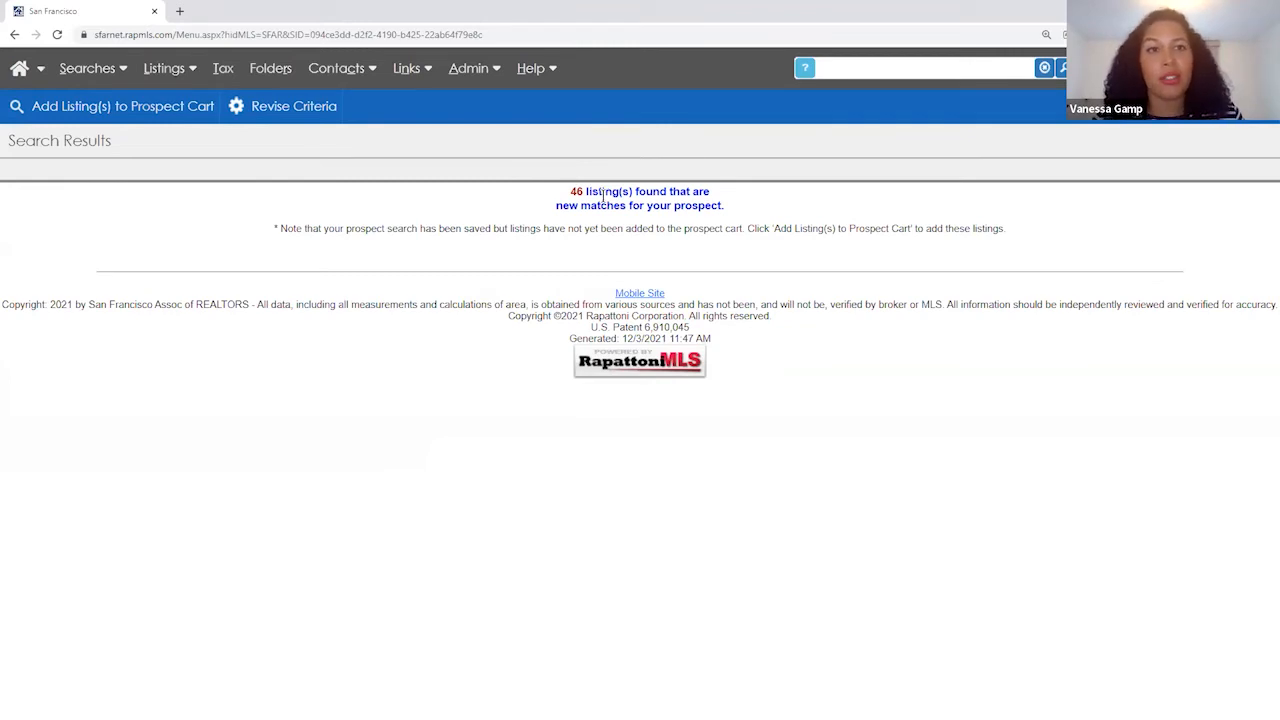
left_click_drag(274, 229, 1013, 229)
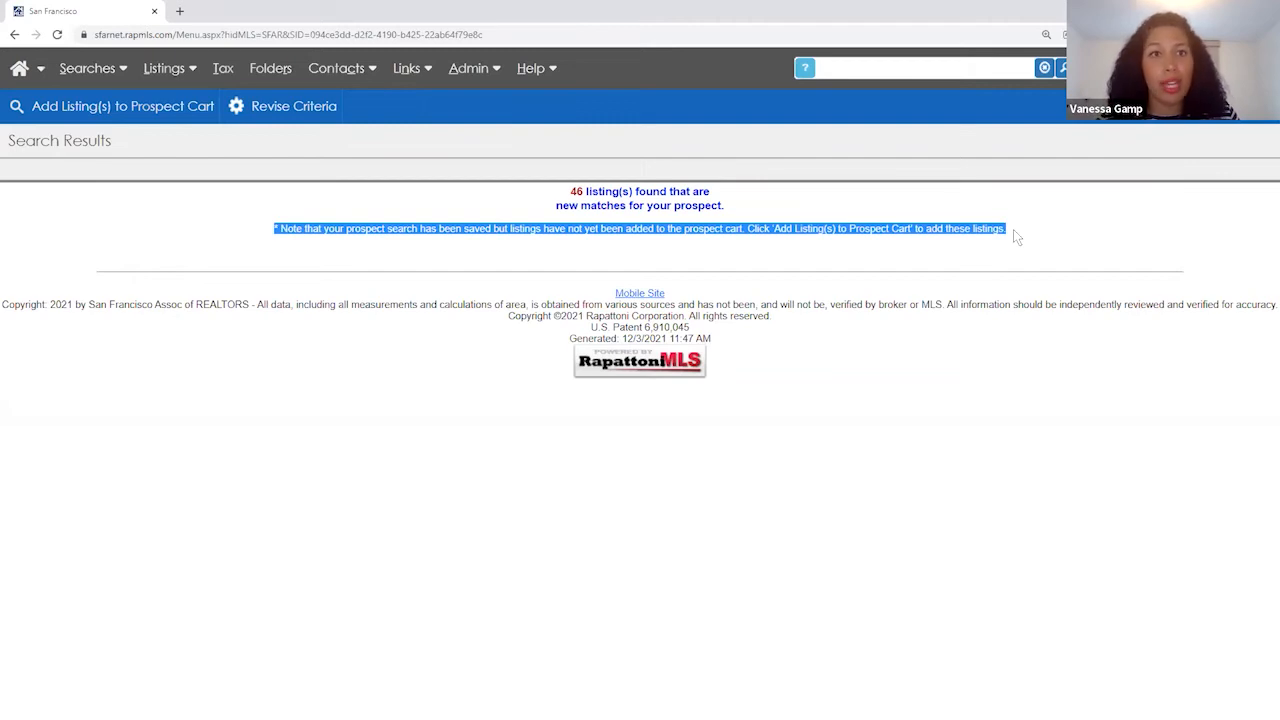
left_click(1013, 228)
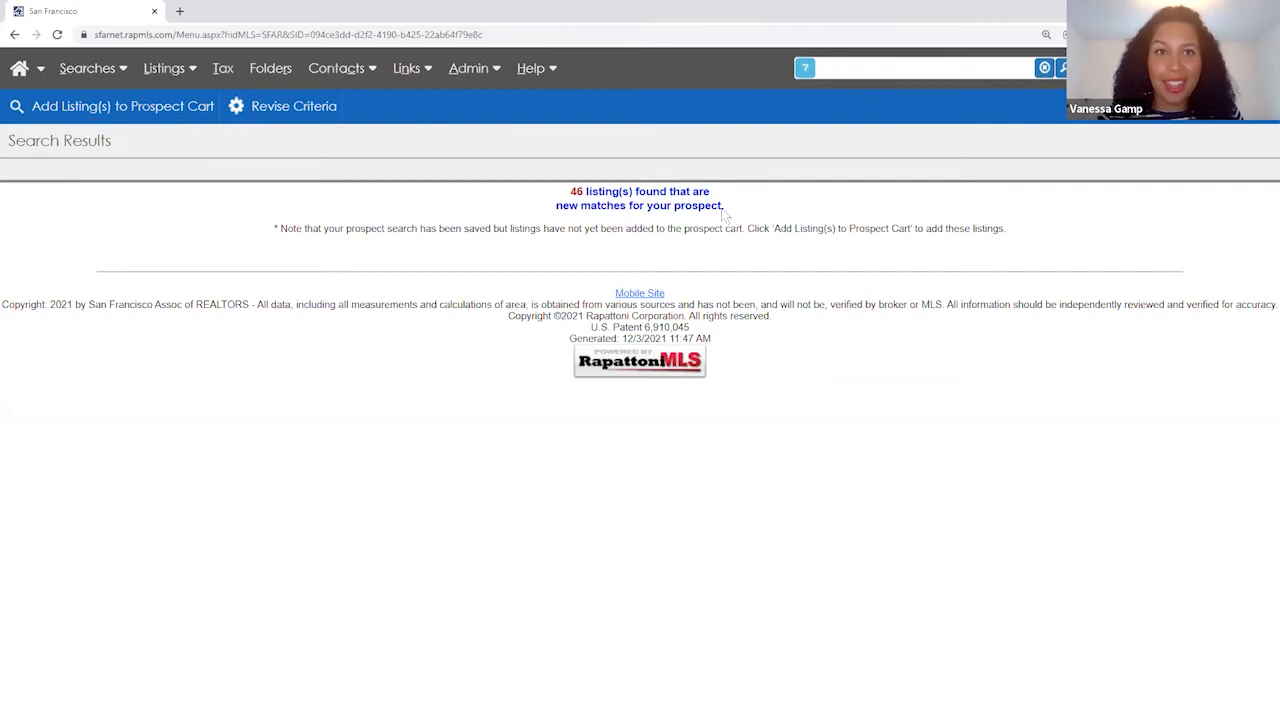
left_click(304, 113)
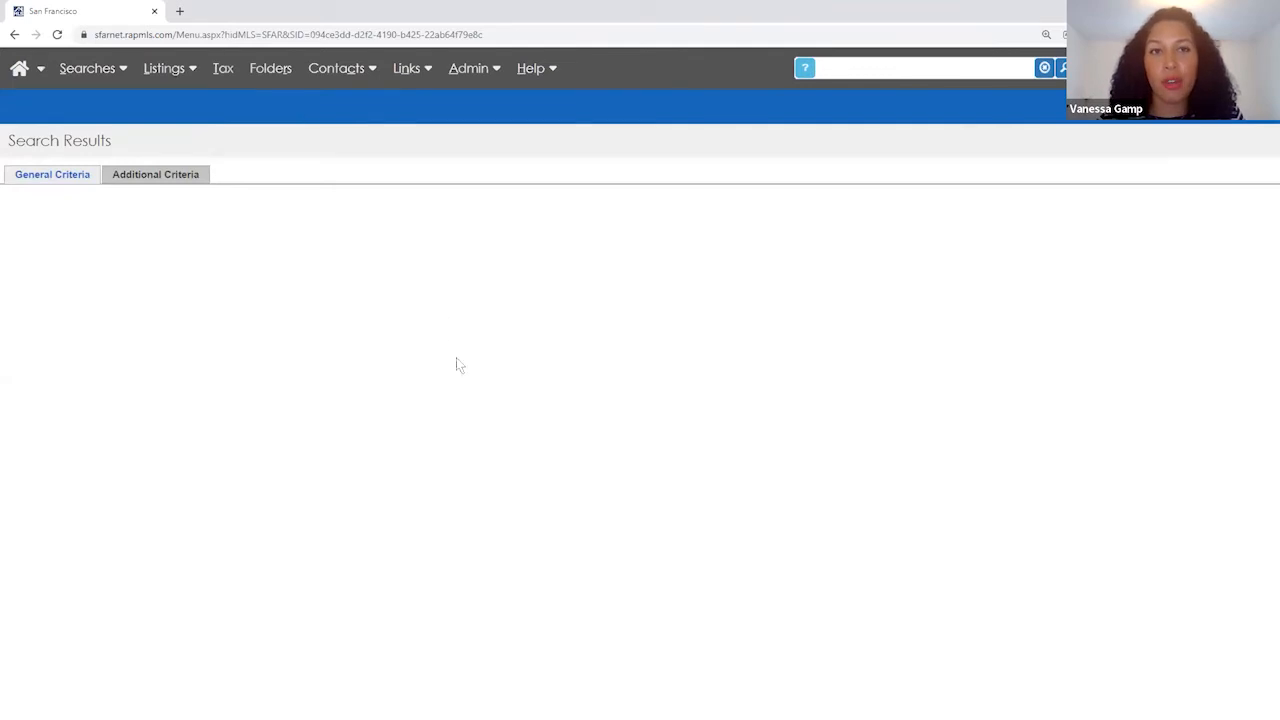
- Change the Area/Districts criteria so only district 5 remains
scroll(272, 411, "down", 3)
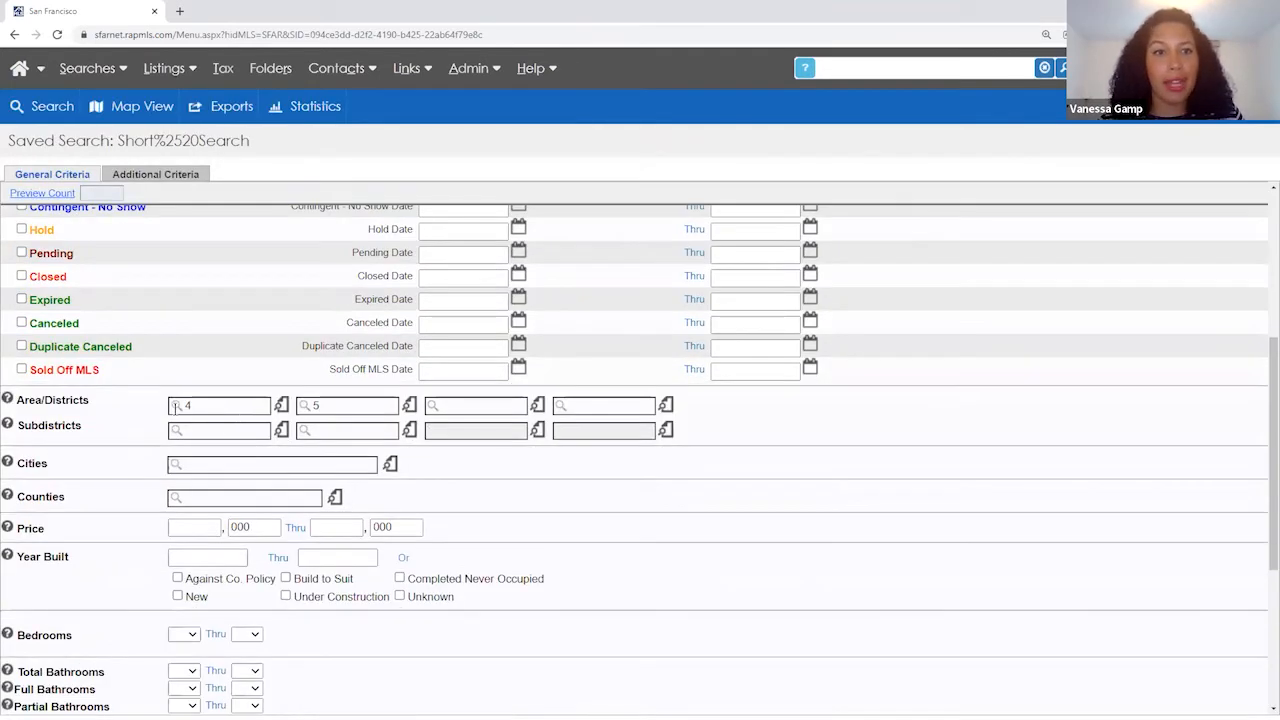
key("BackSpace")
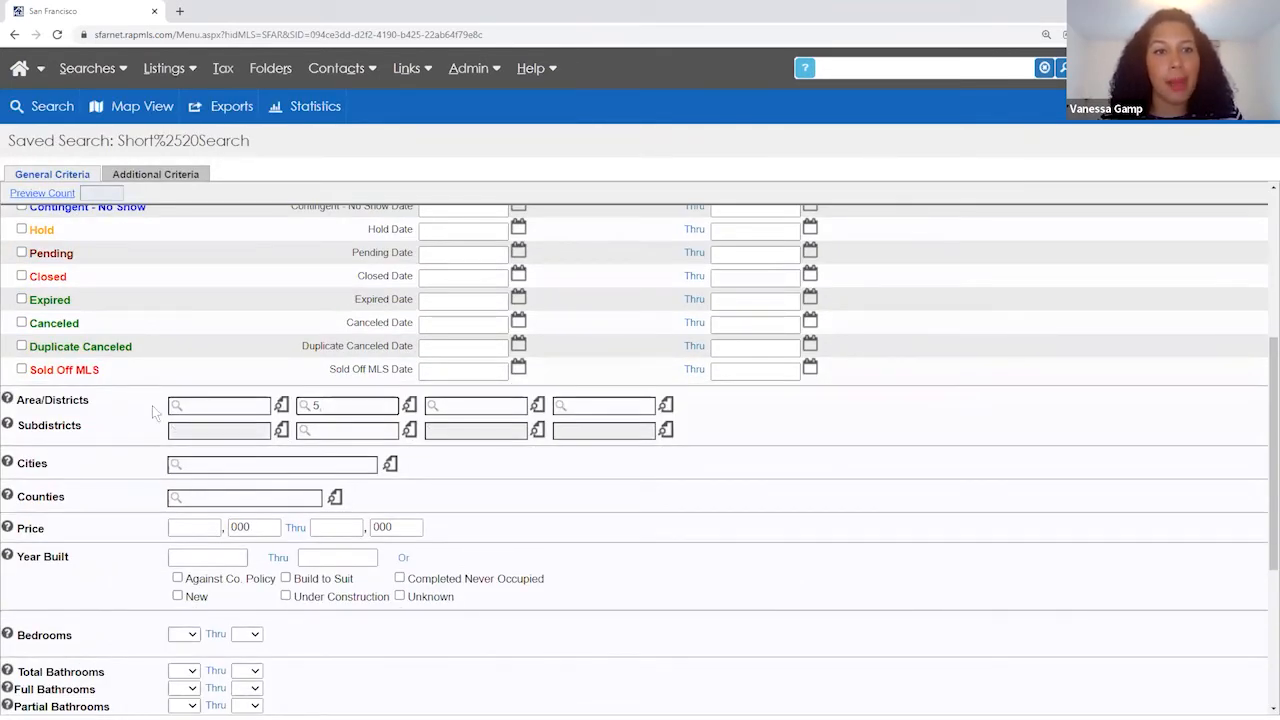
key("BackSpace")
left_click(199, 405)
type("5")
key("Tab")
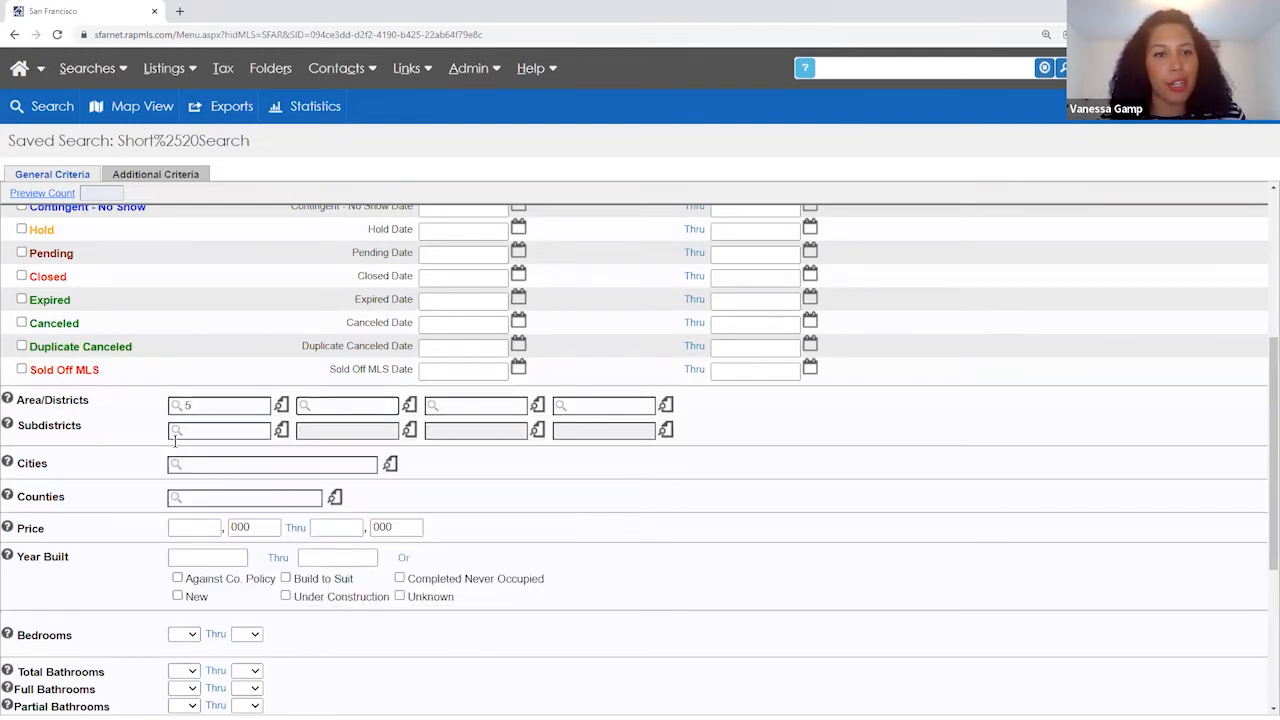
- Require at least 3 bedrooms, preview the count, and run the search for 22 new matches
scroll(152, 539, "down", 2)
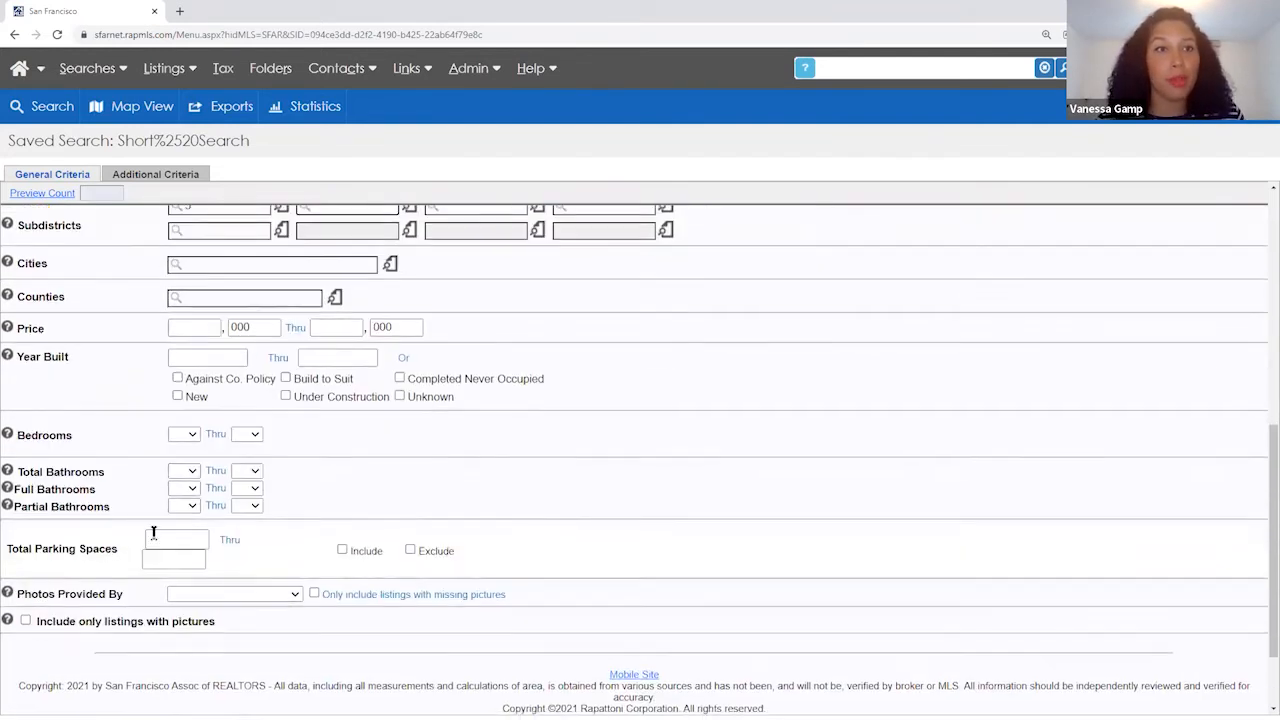
left_click(186, 435)
left_click(180, 208)
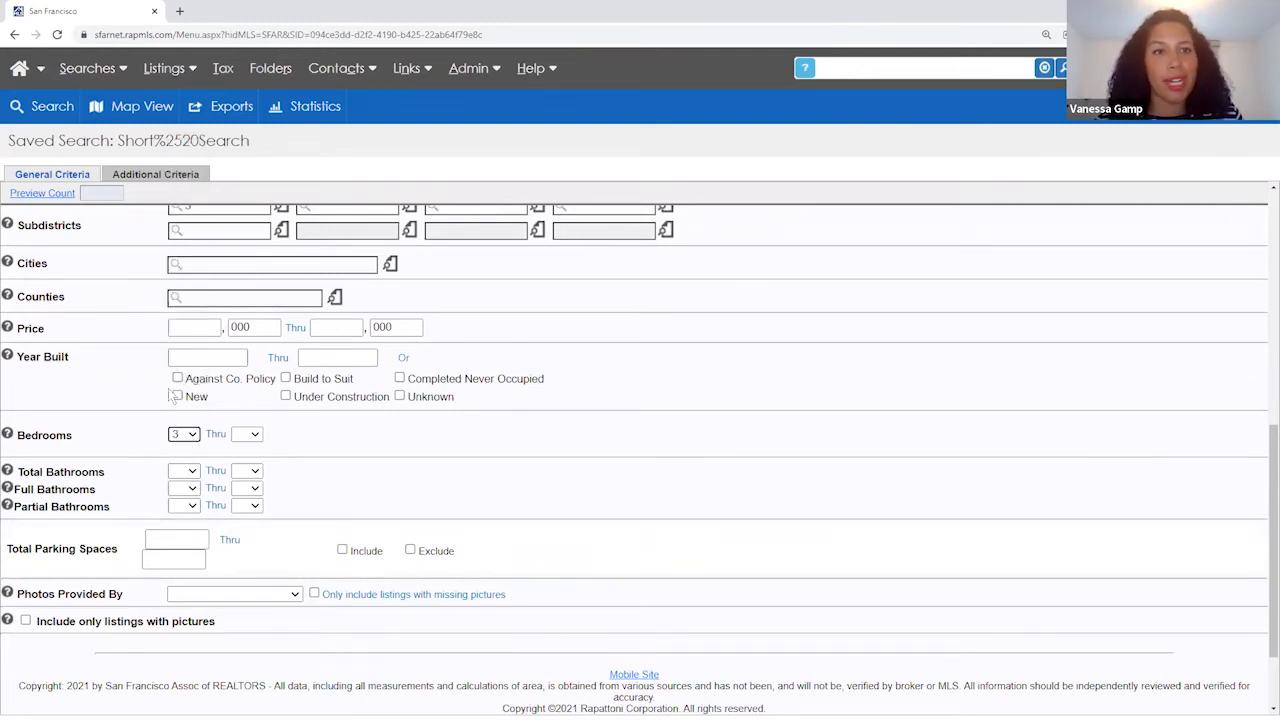
left_click(42, 193)
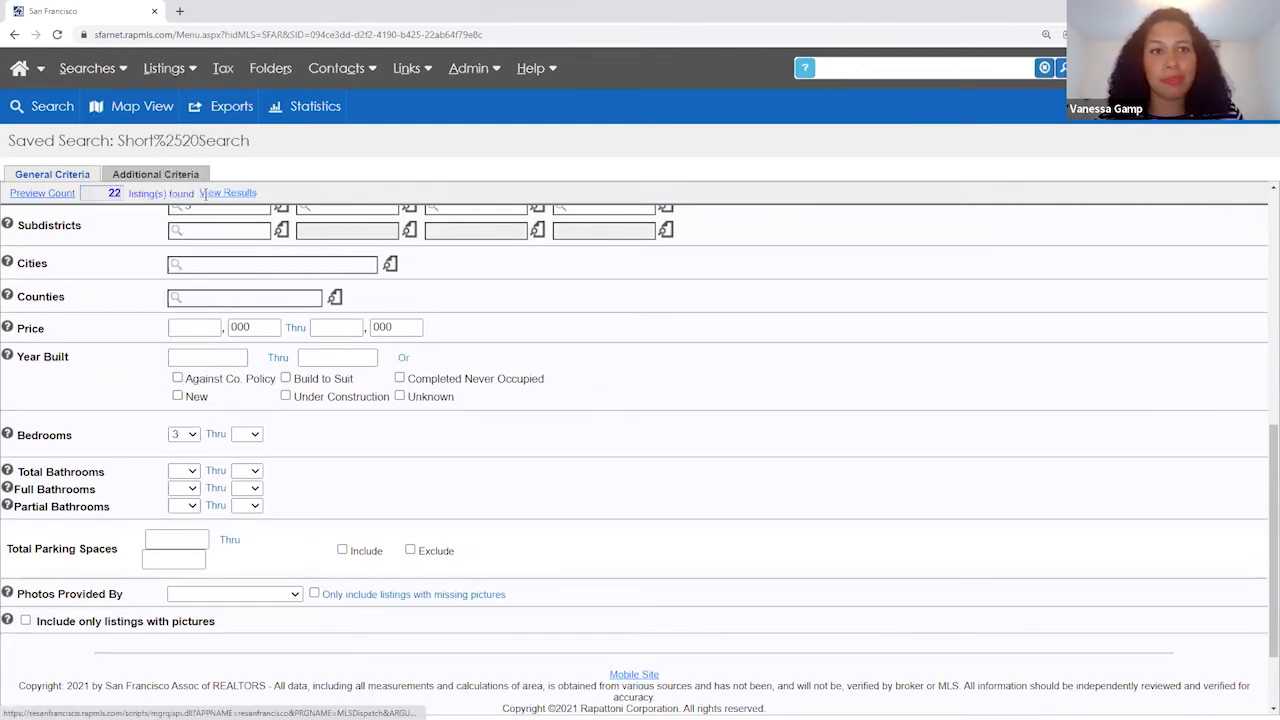
left_click(55, 108)
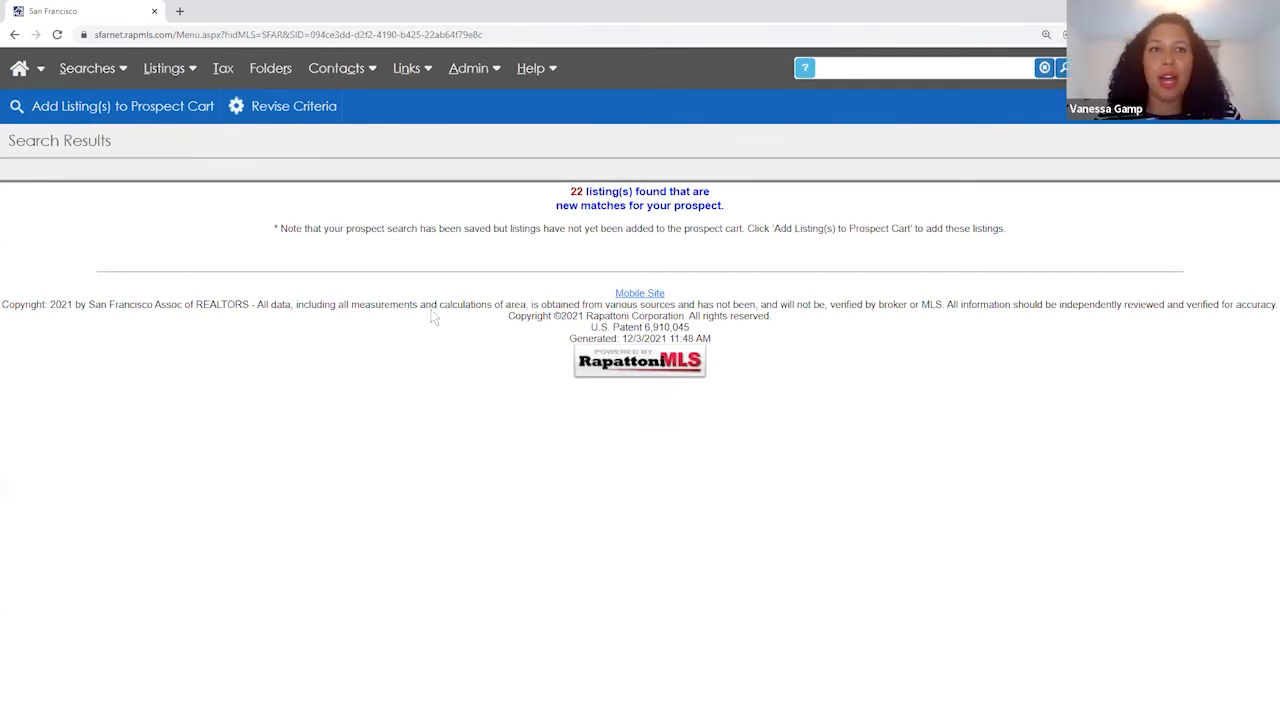
- Add the 22 new matches to the prospect cart and choose Send Later for the portal invitation
left_click(137, 110)
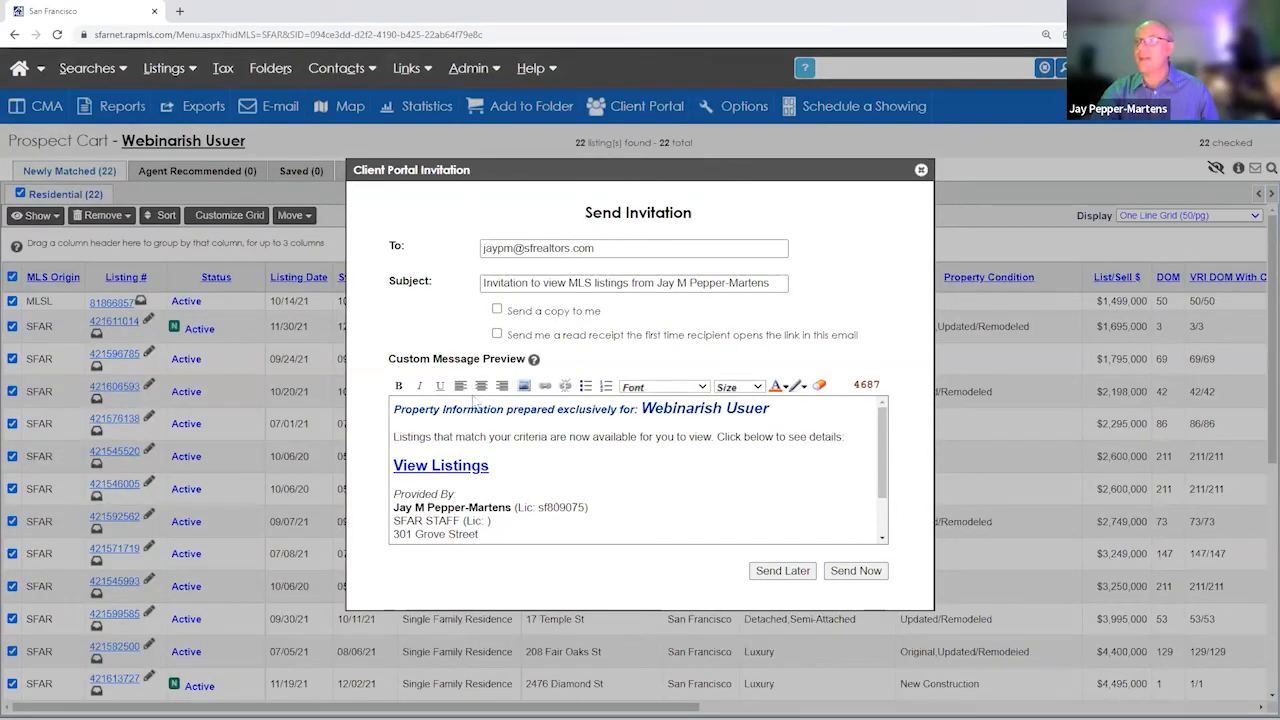
left_click(800, 577)
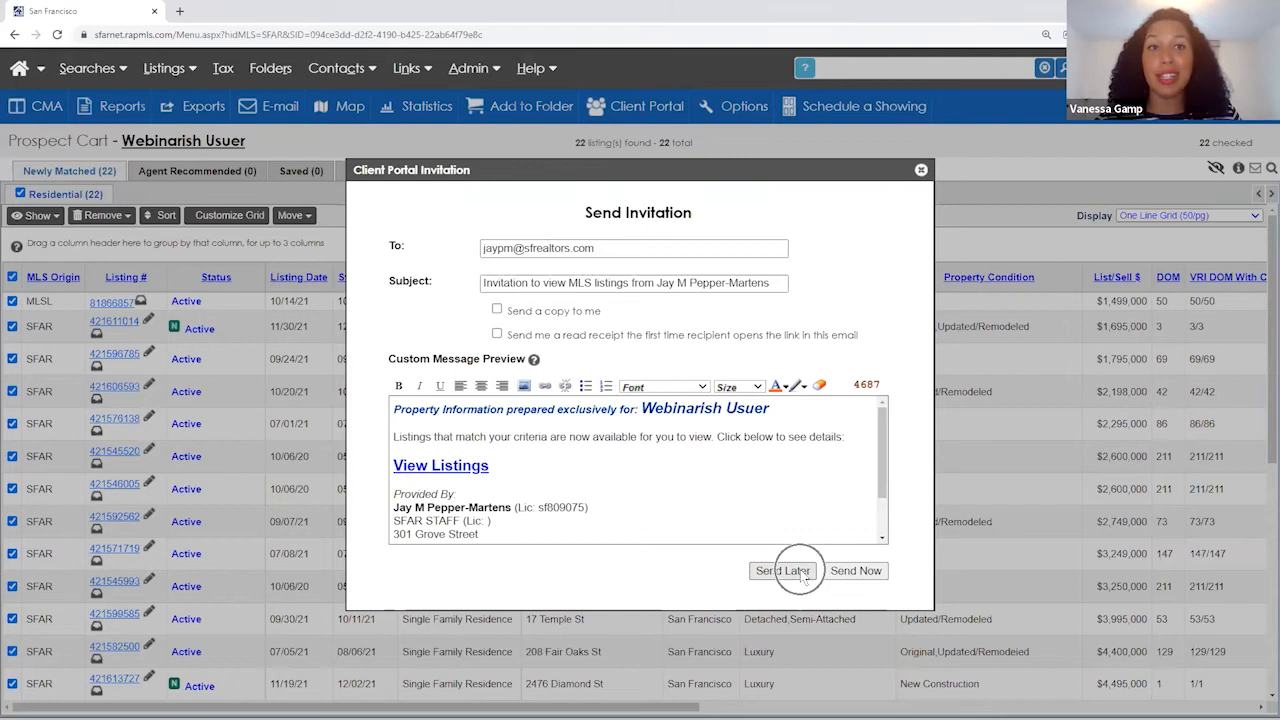
left_click(803, 575)
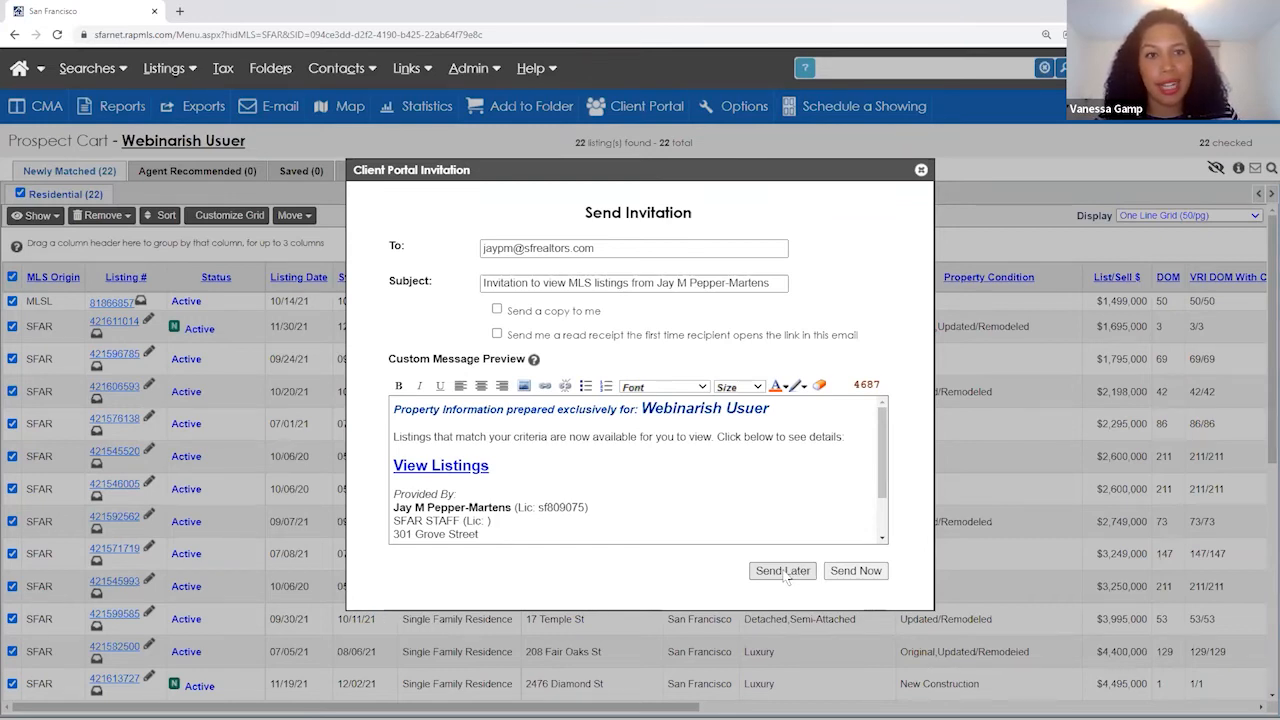
left_click(784, 572)
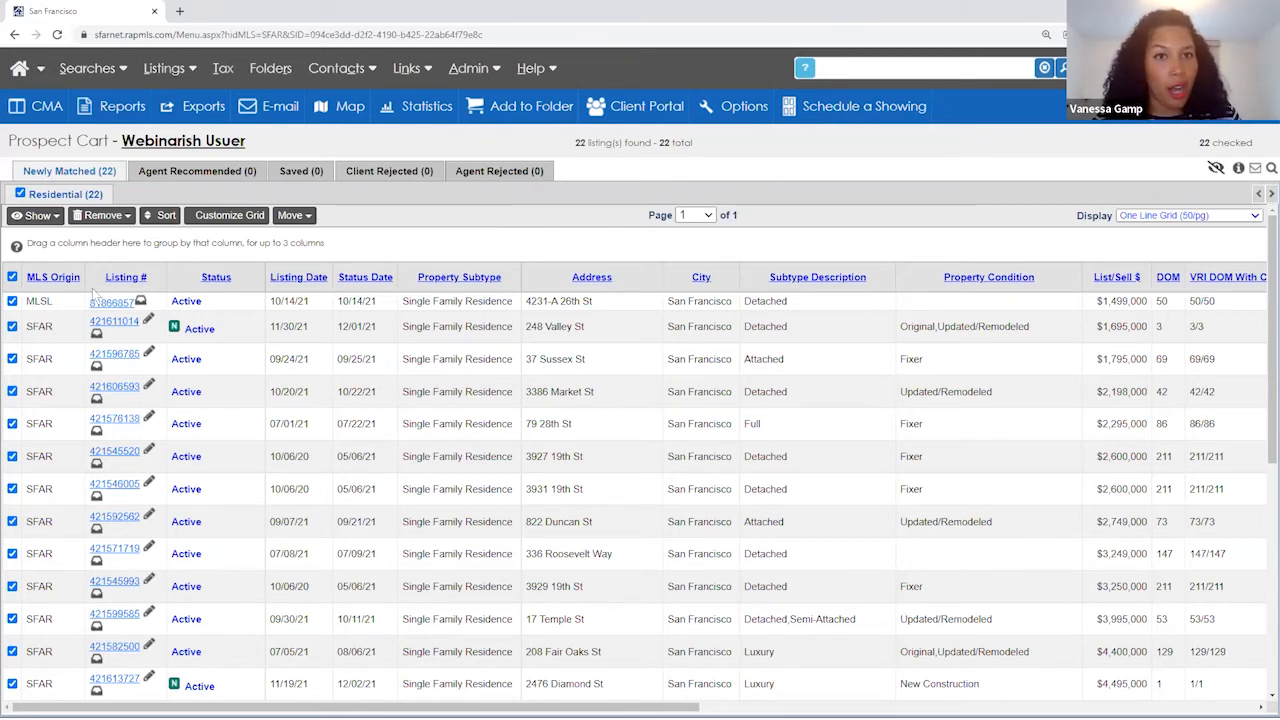
left_click(12, 277)
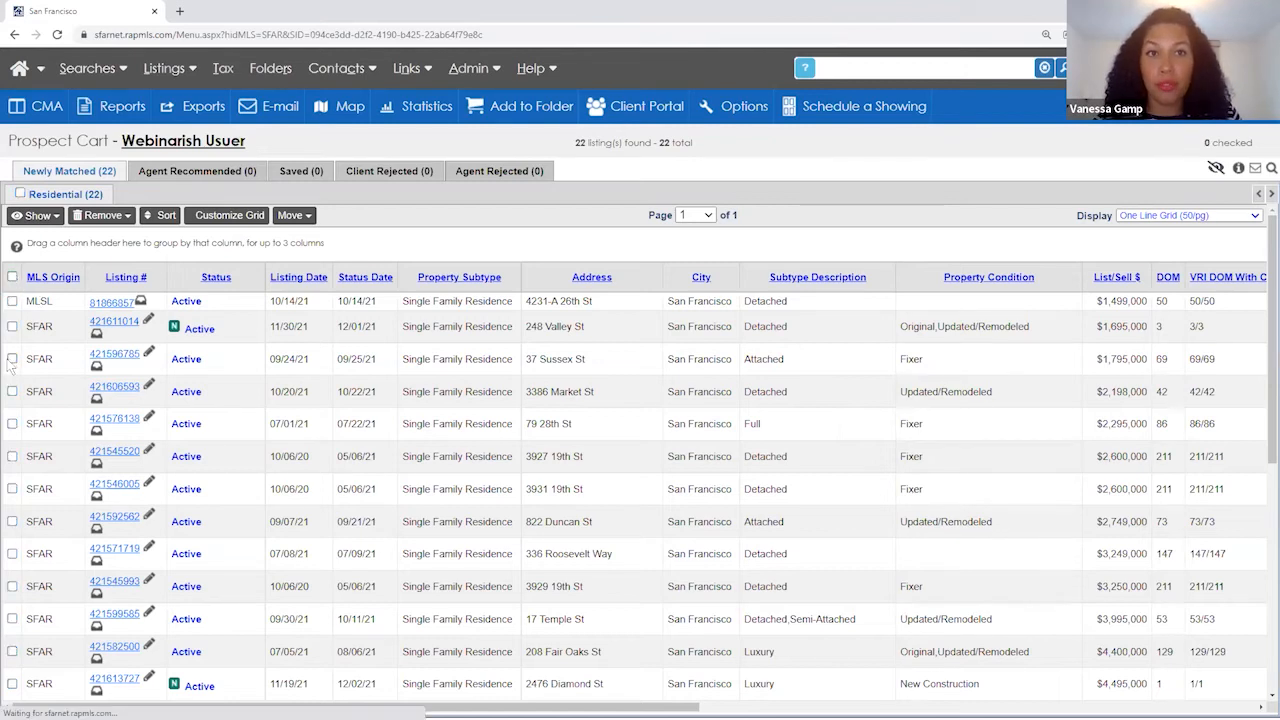
left_click(12, 358)
left_click(12, 391)
left_click(12, 423)
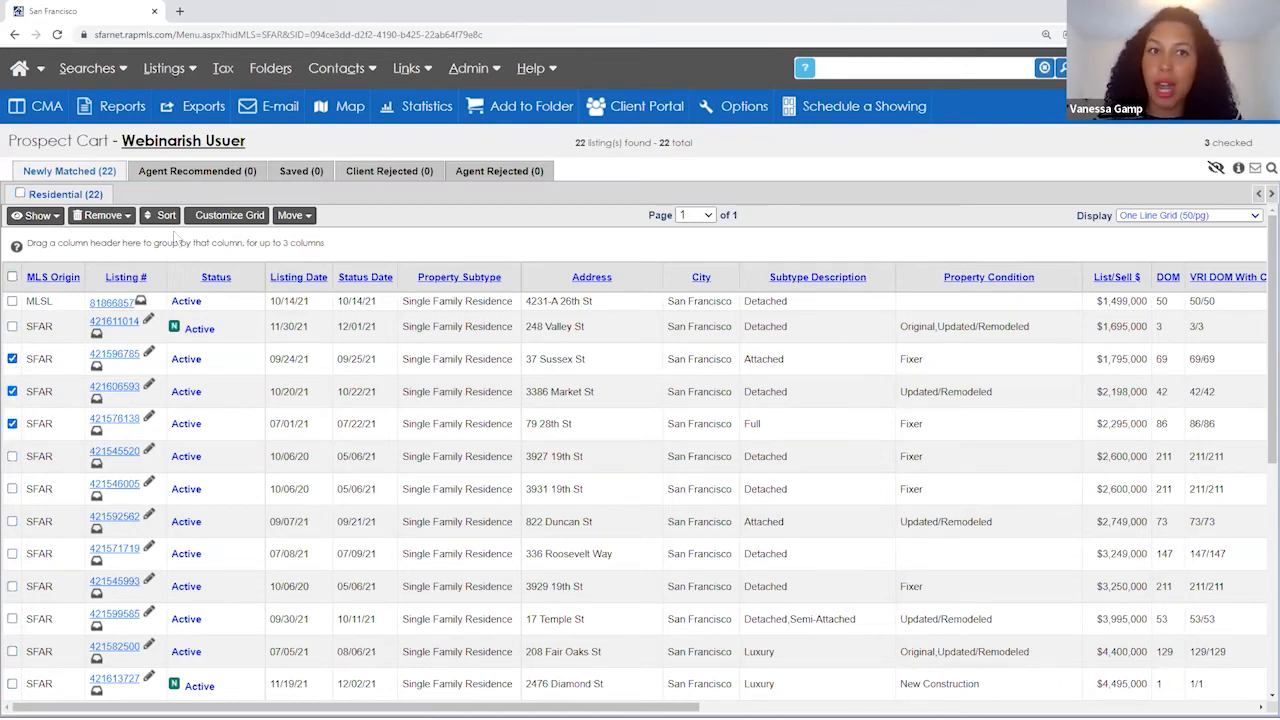
left_click(295, 215)
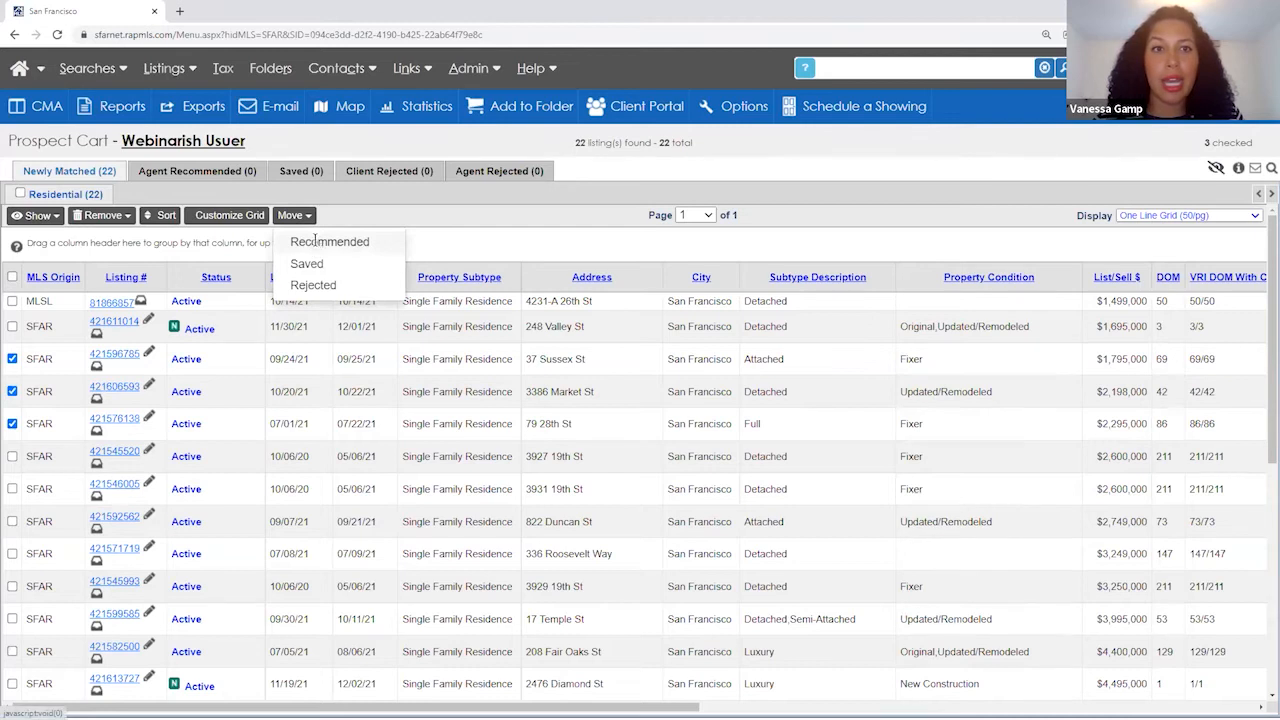
left_click(318, 244)
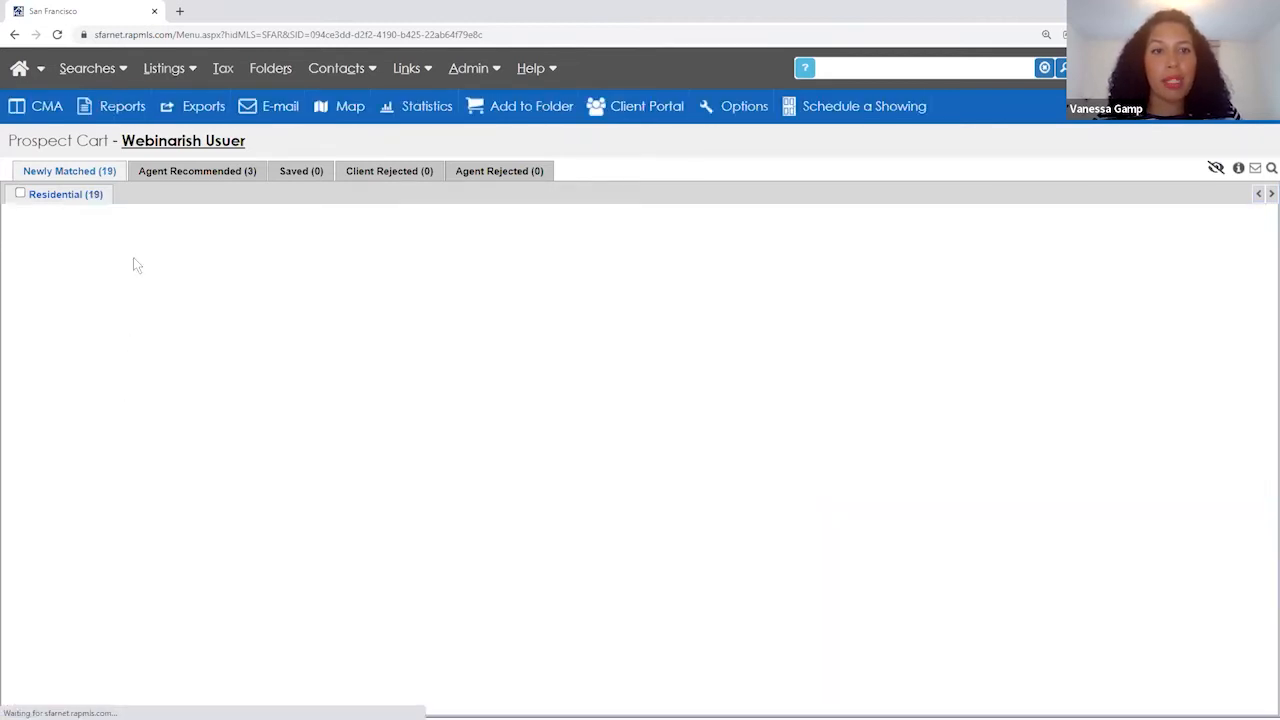
scroll(57, 470, "down", 3)
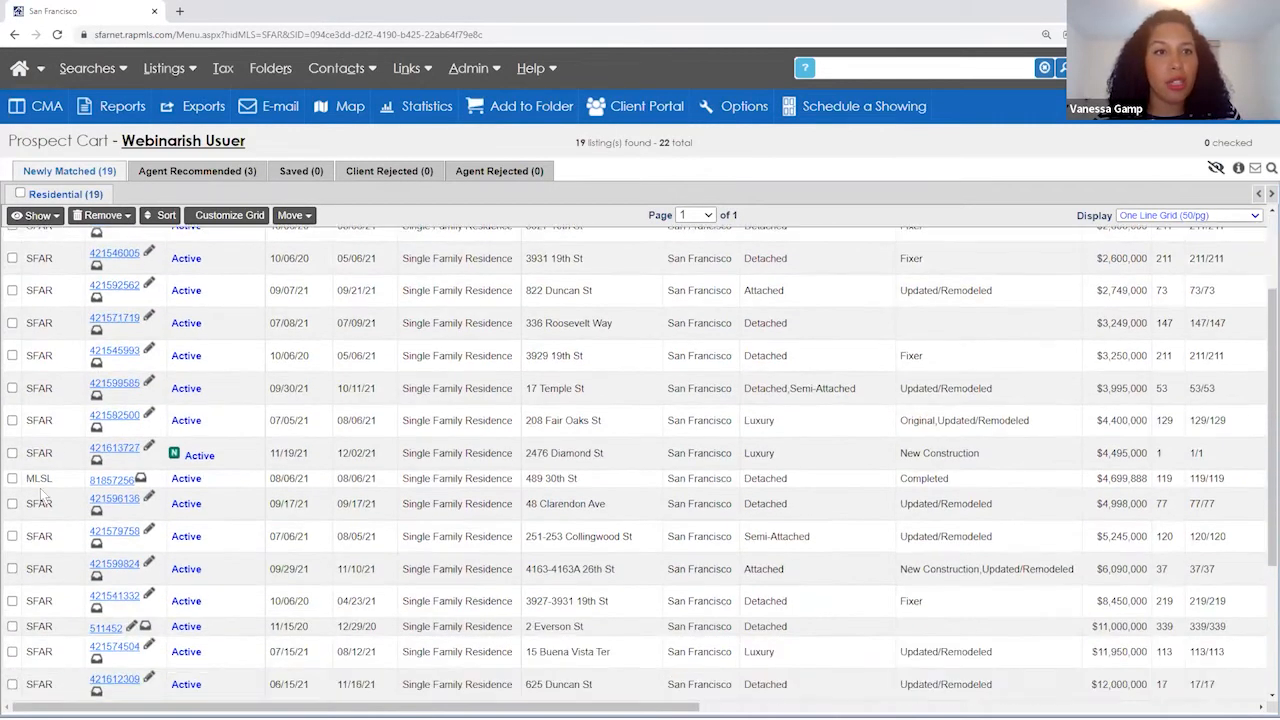
left_click(12, 478)
left_click(12, 503)
left_click(12, 536)
left_click(297, 217)
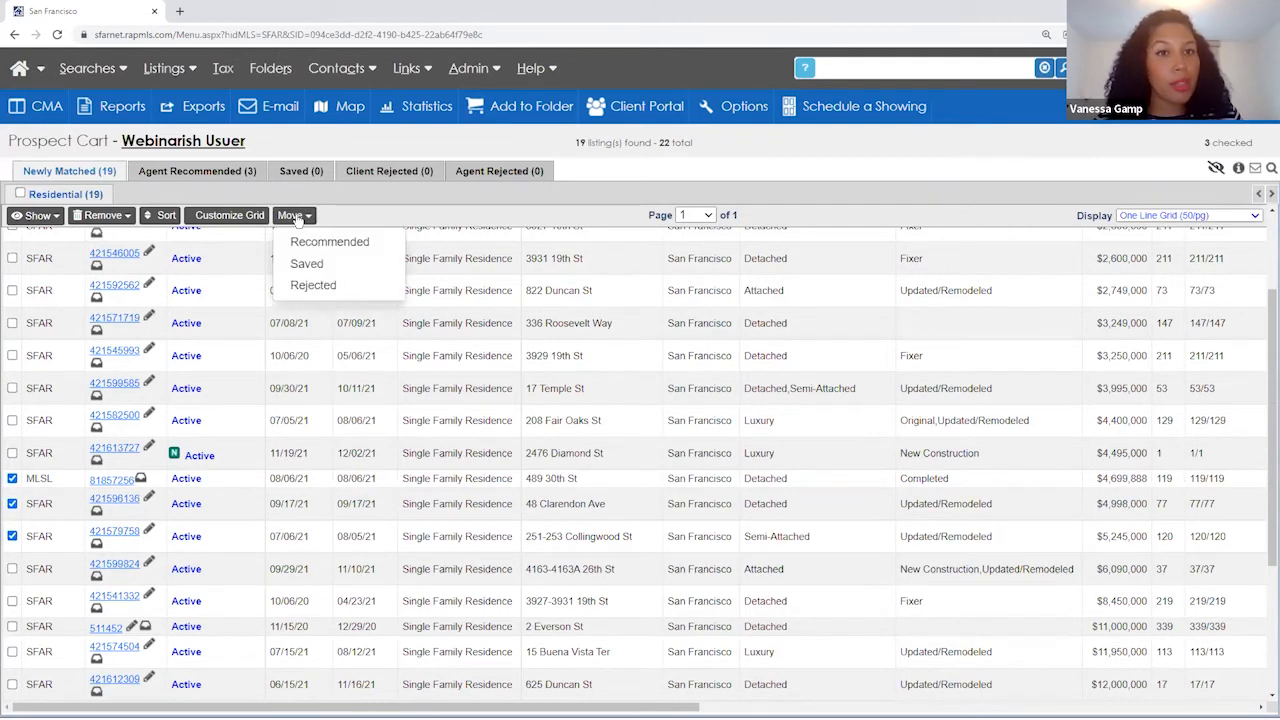
left_click(312, 288)
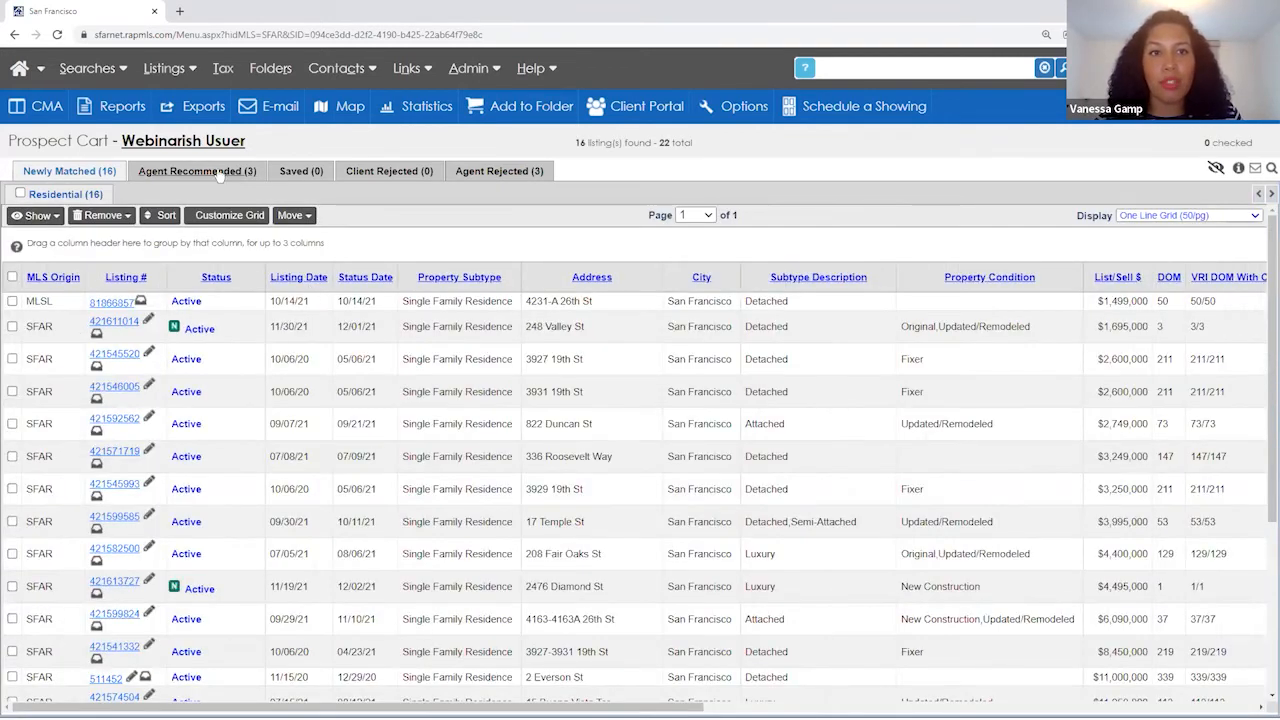
- Review the Agent Recommended and Agent Rejected tabs, then return to the 16 Newly Matched listings
left_click(214, 175)
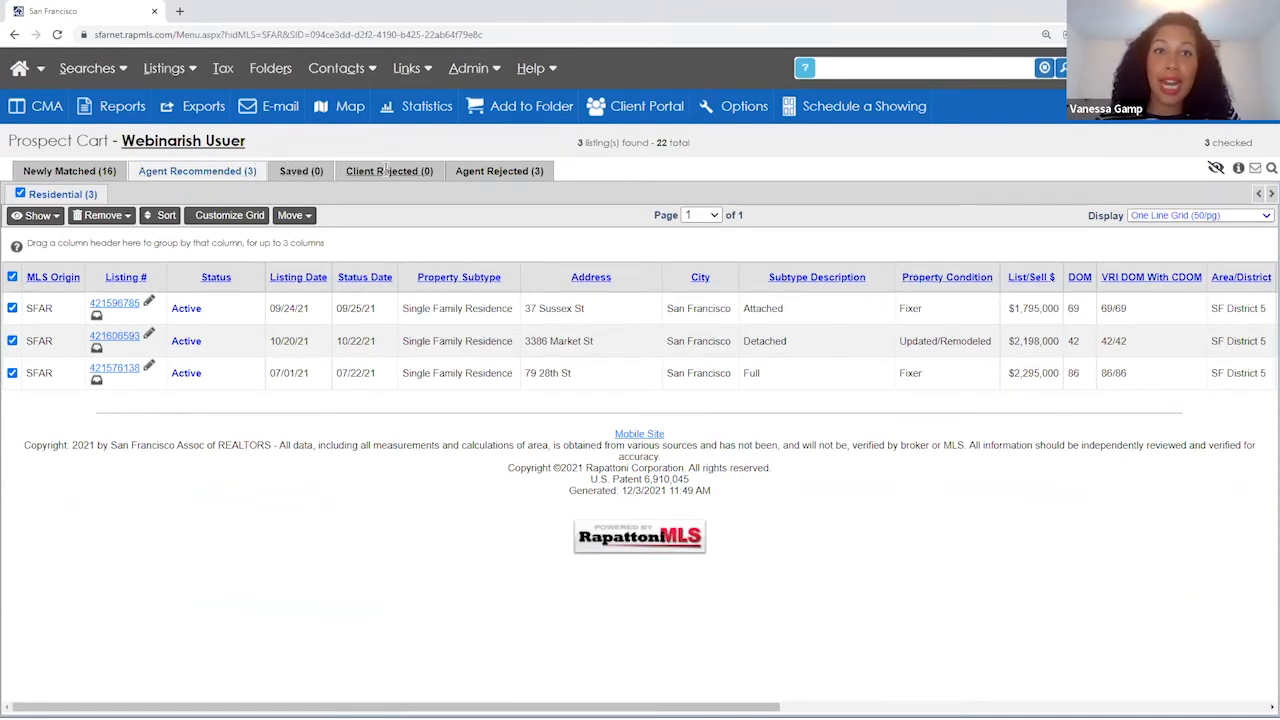
left_click(482, 173)
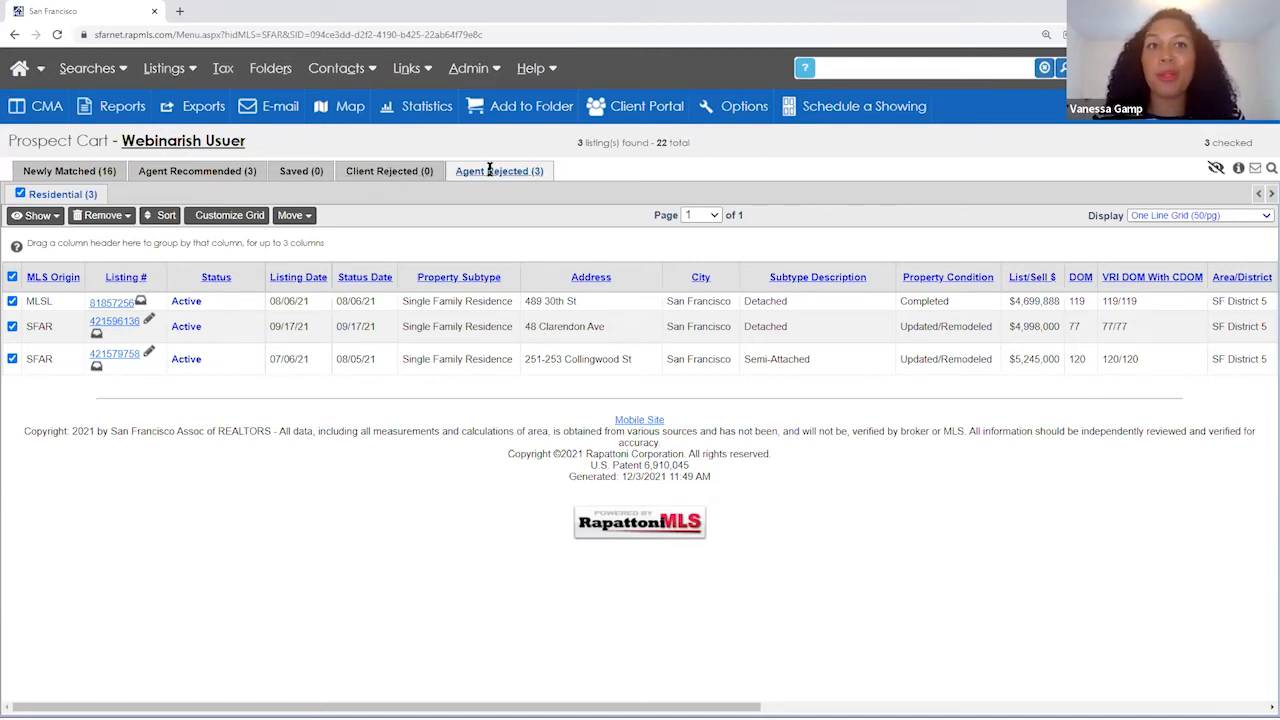
left_click(75, 176)
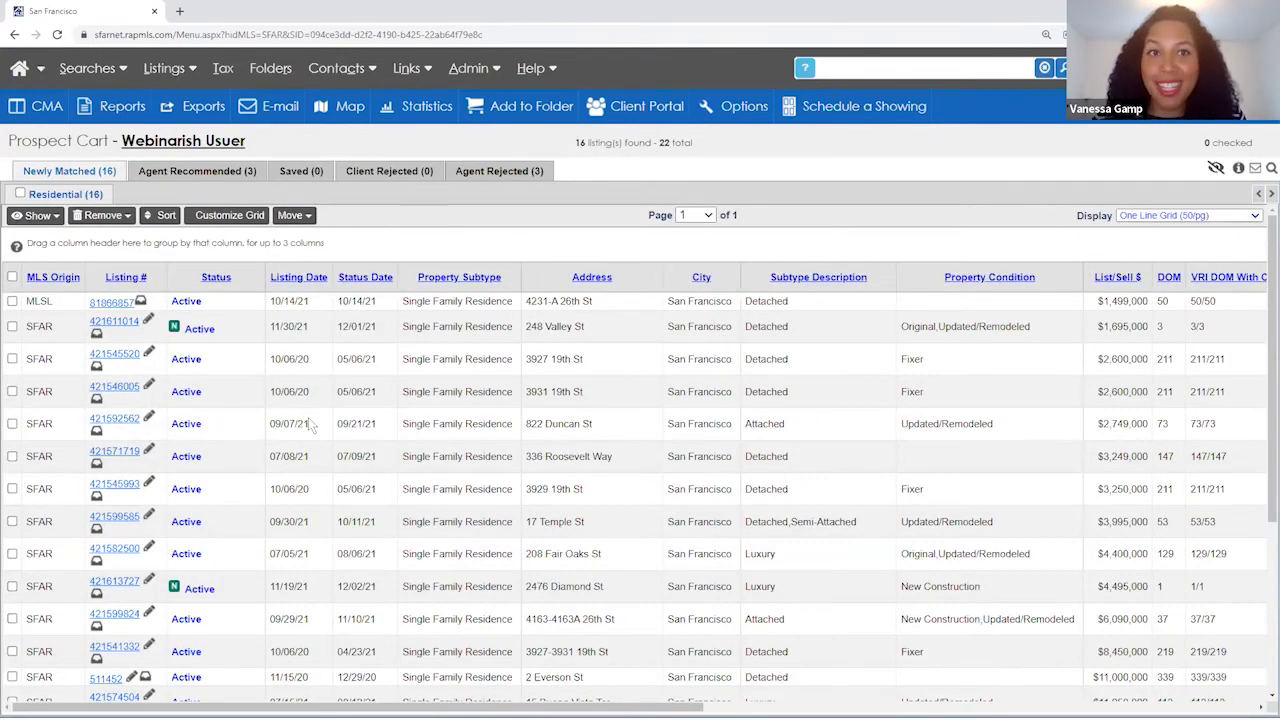
scroll(308, 420, "down", 2)
scroll(308, 417, "up", 2)
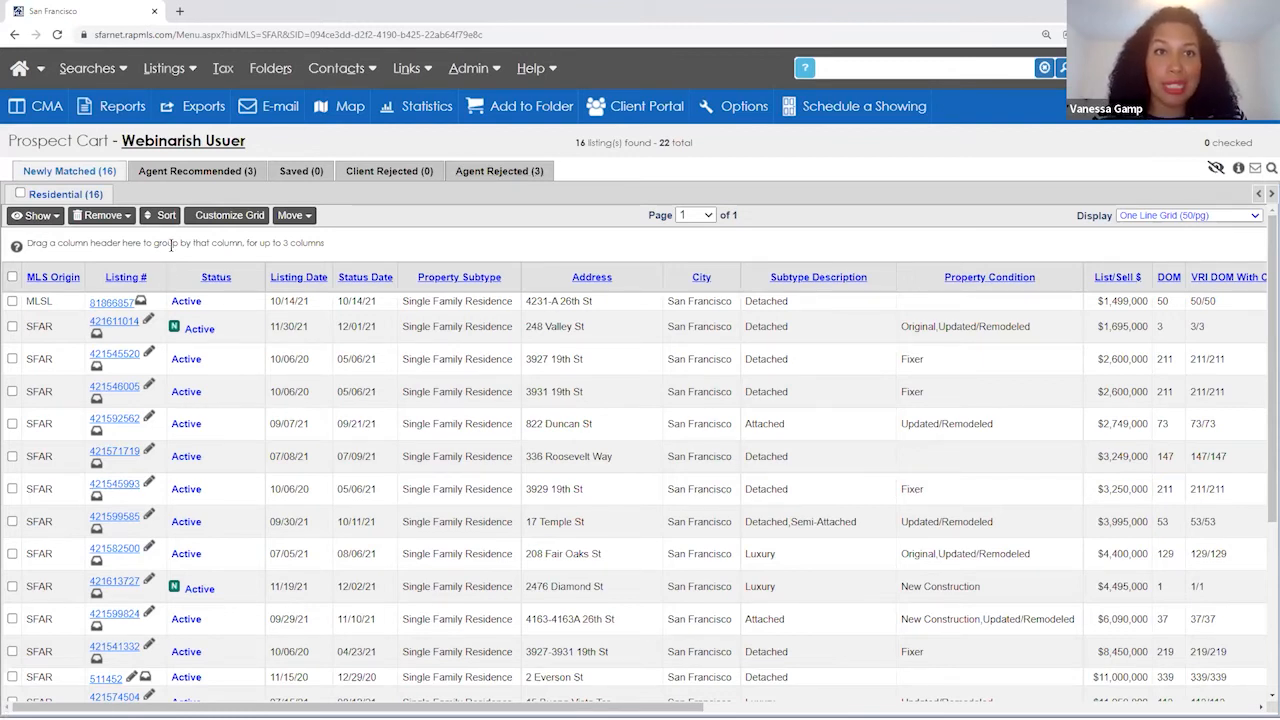
left_click(12, 391)
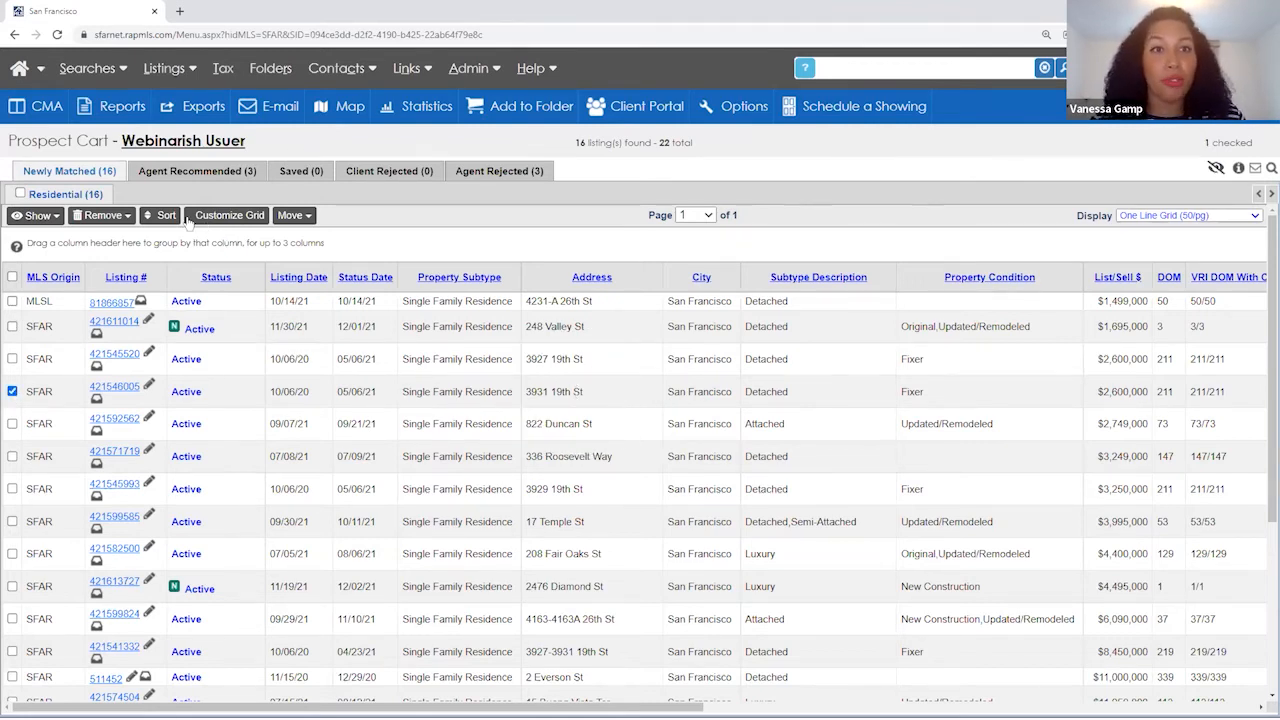
left_click(118, 214)
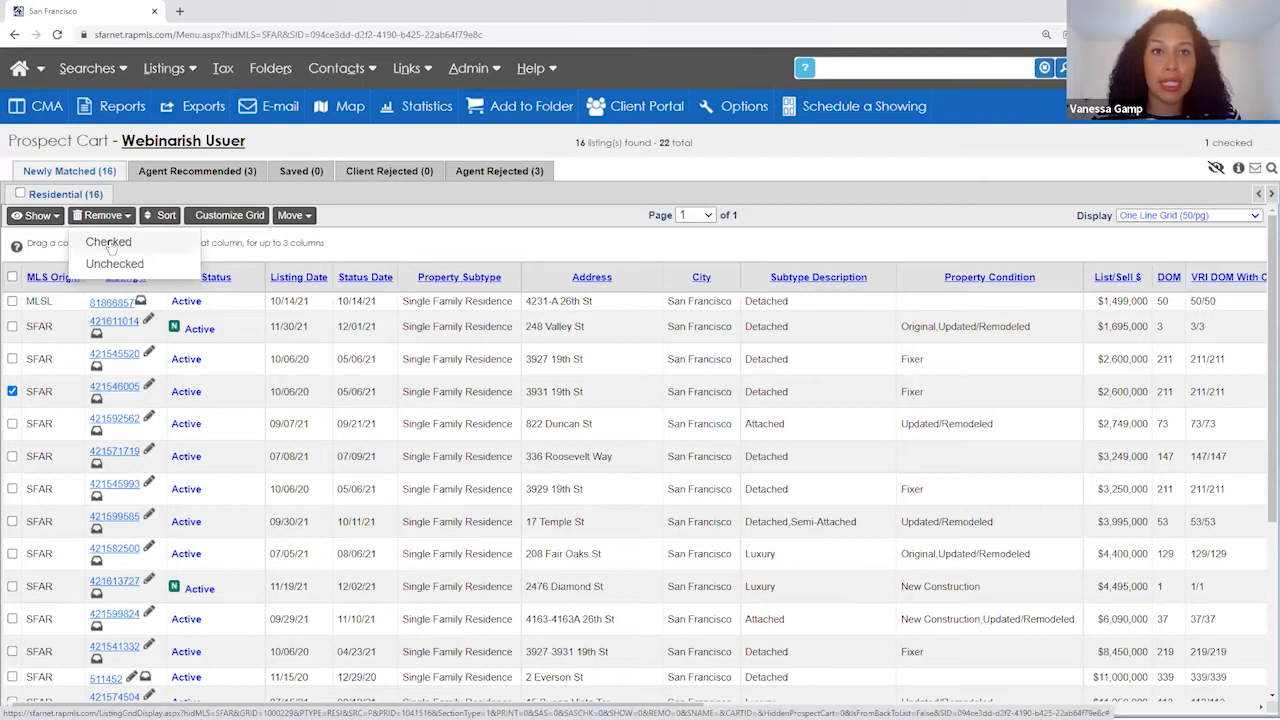
left_click(110, 245)
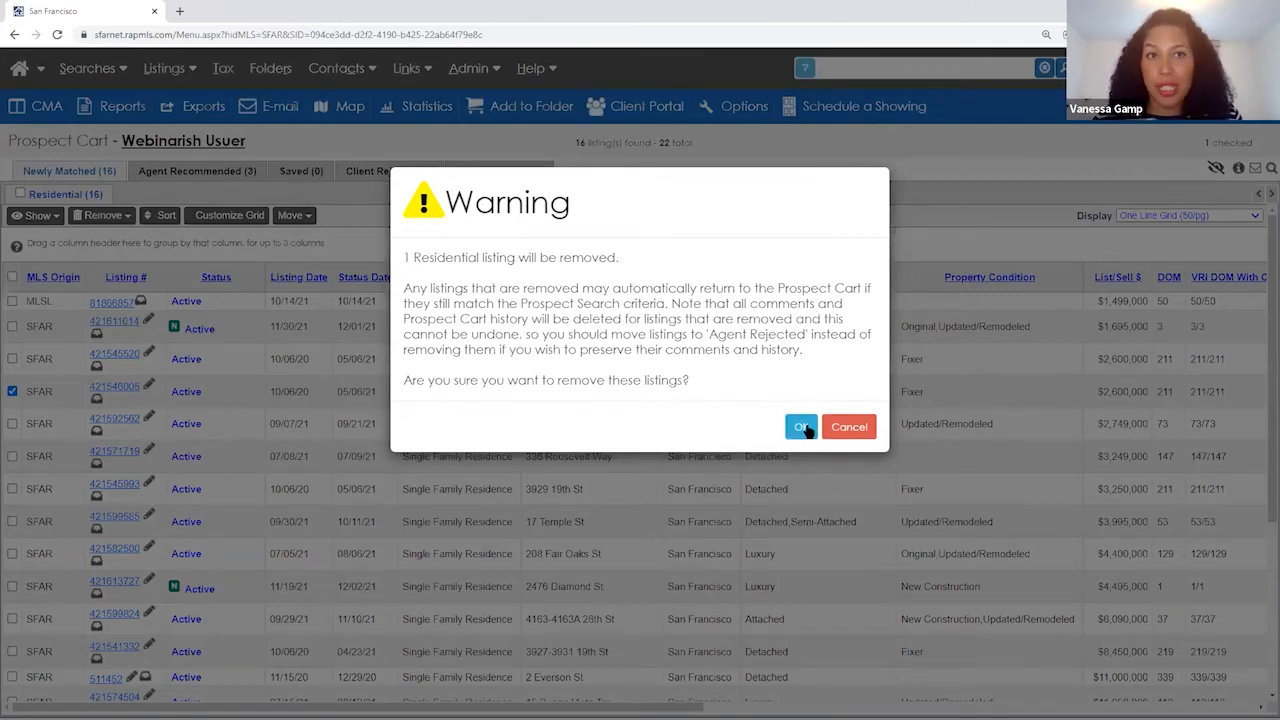
left_click(802, 428)
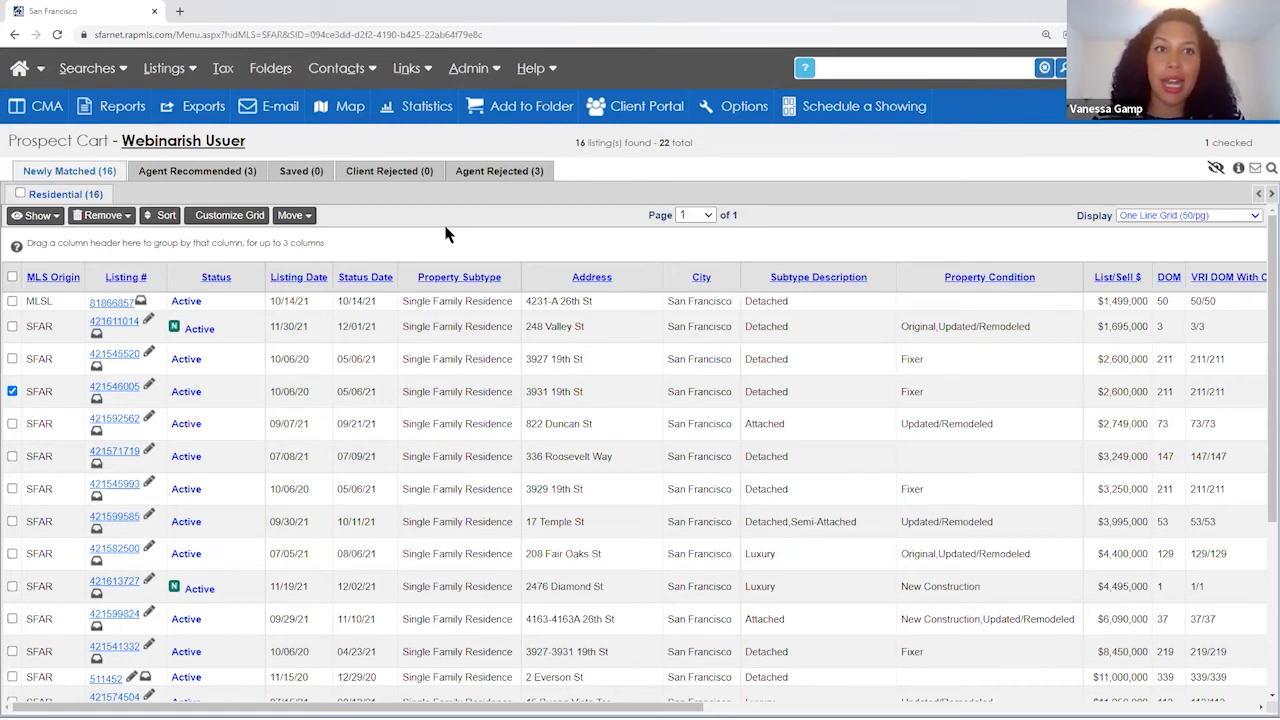
left_click(336, 68)
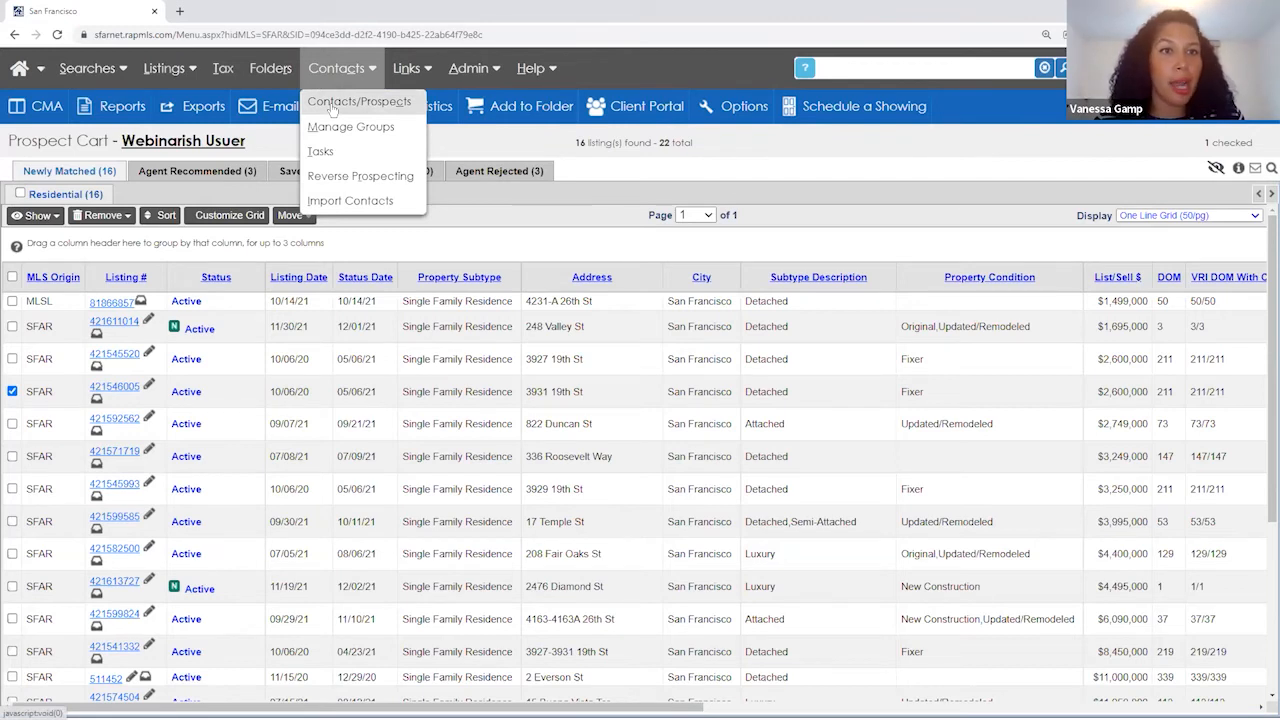
- In the prospect's Cart Maintenance settings, show Coming Soon listings and hide Closed and Hold
left_click(213, 145)
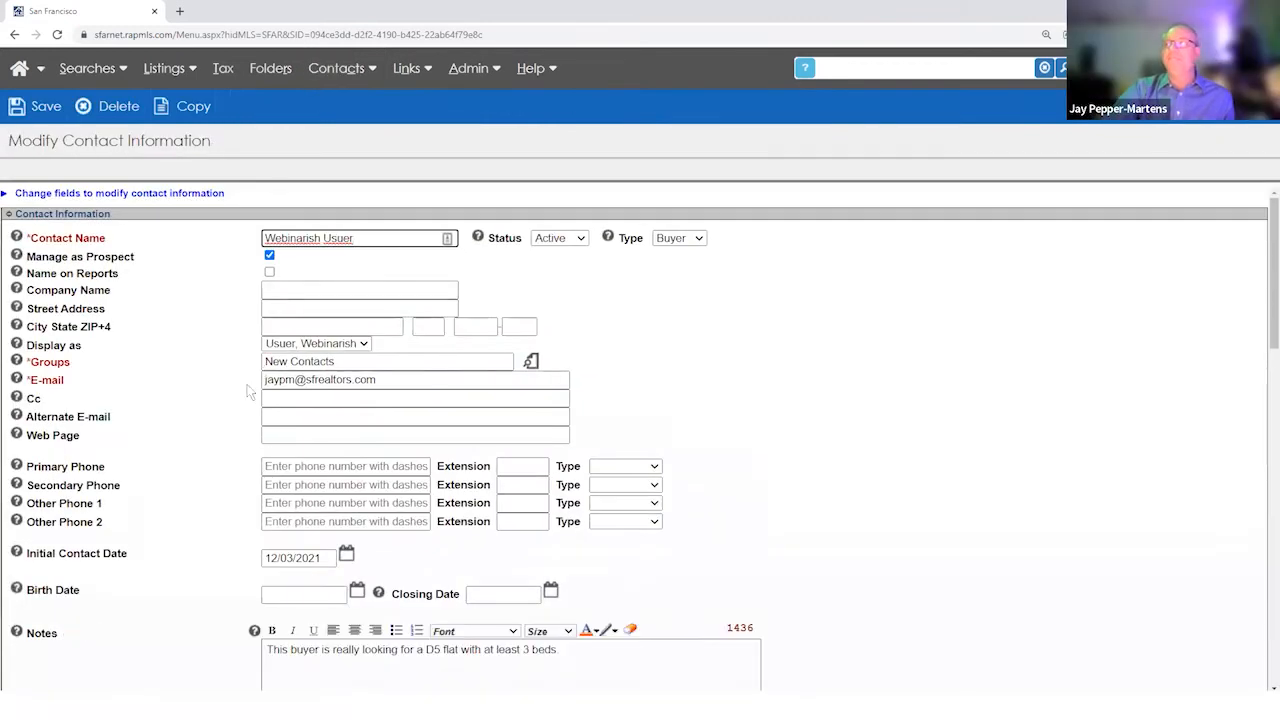
scroll(232, 380, "down", 7)
scroll(118, 492, "down", 1)
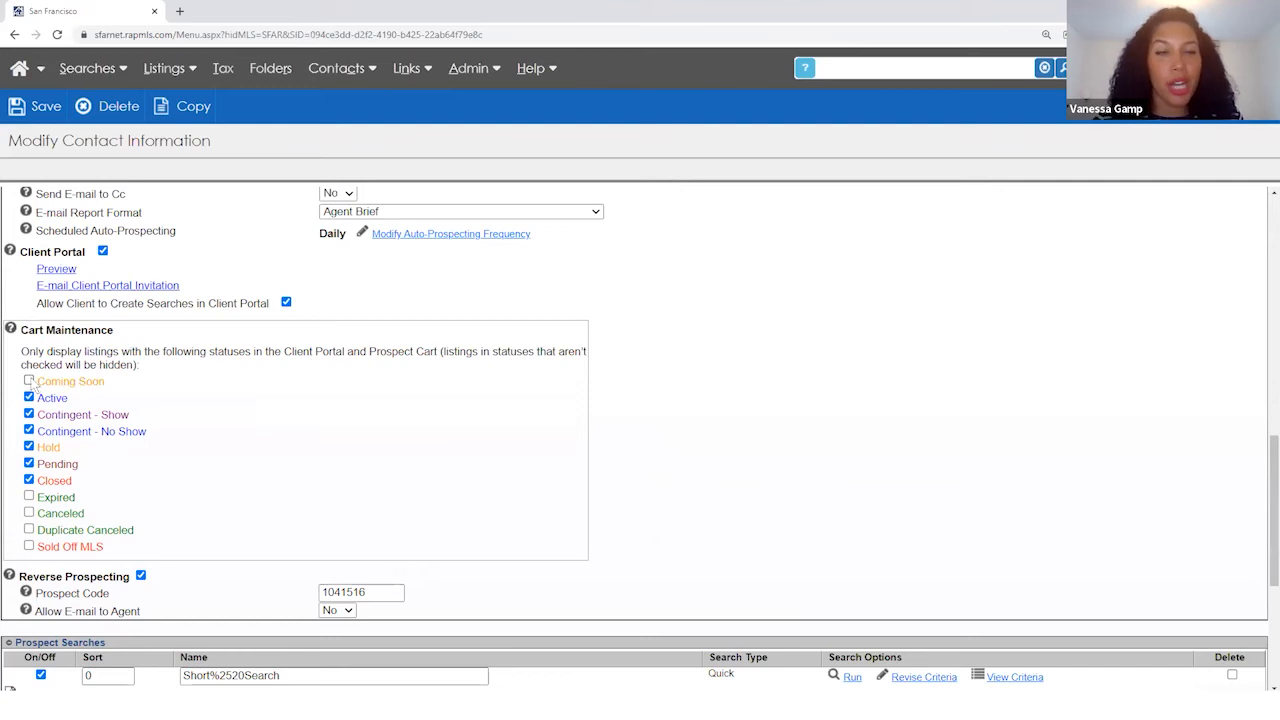
left_click(29, 381)
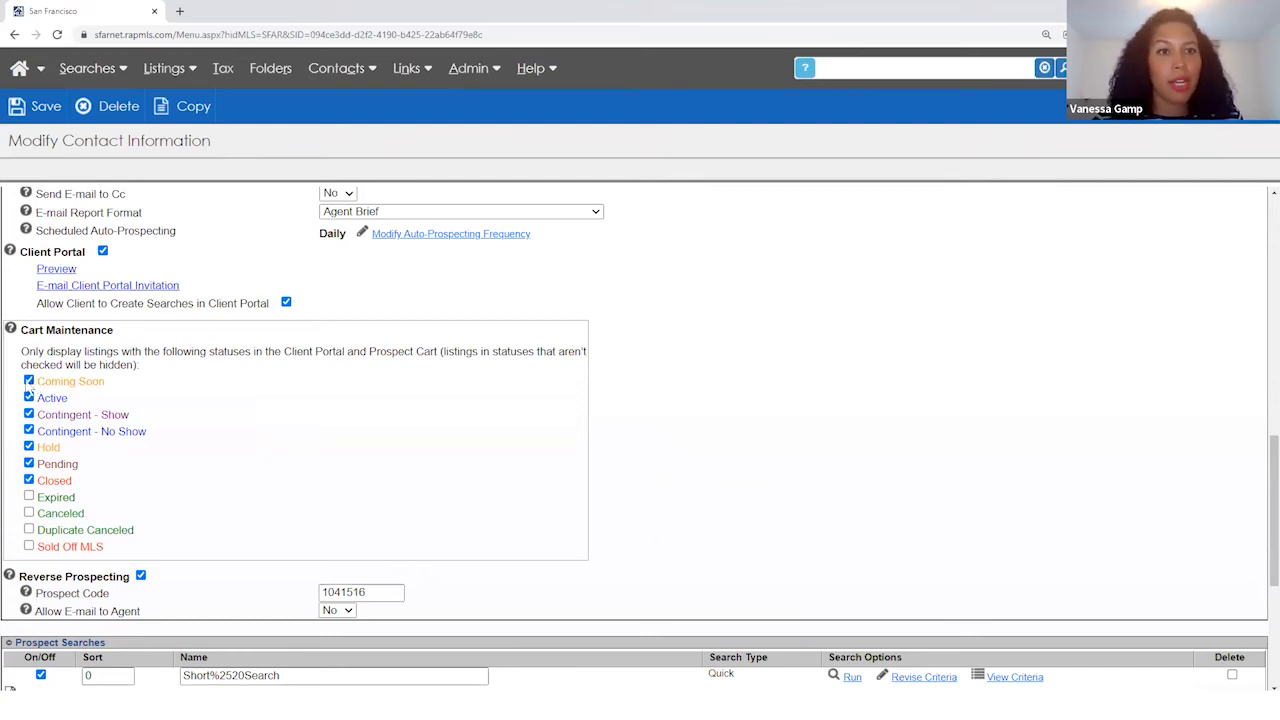
left_click(29, 480)
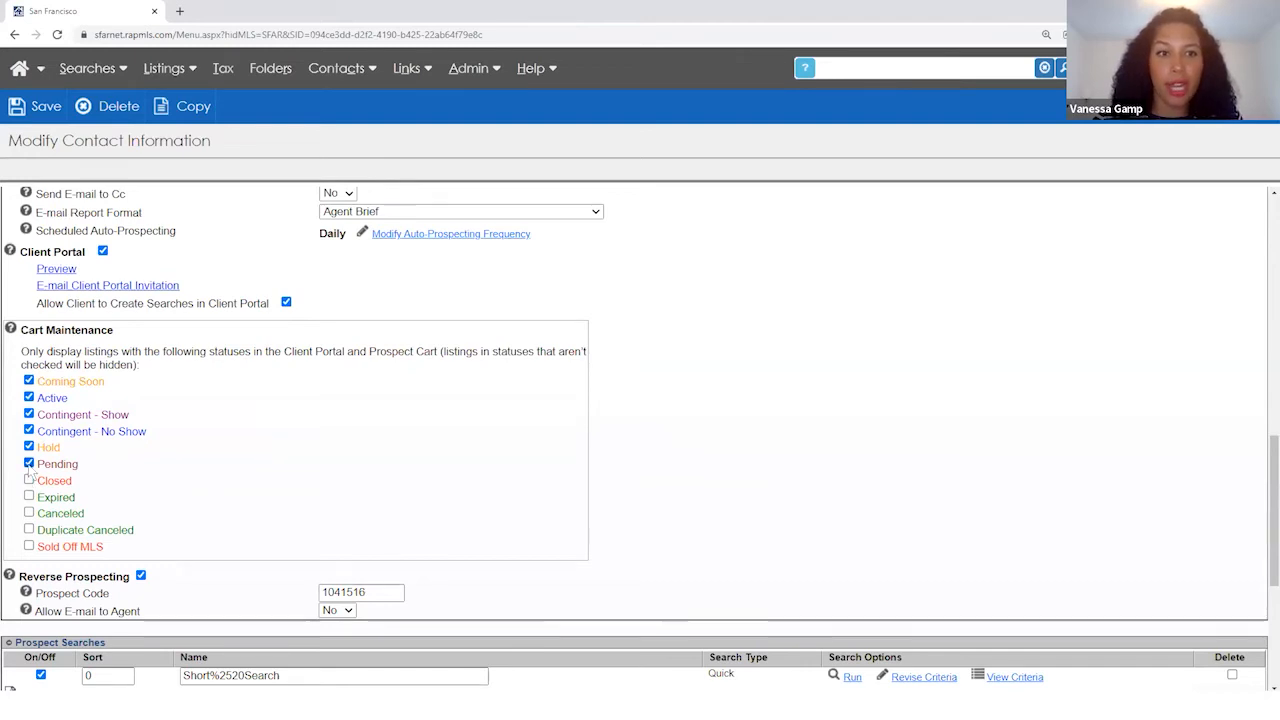
left_click(29, 447)
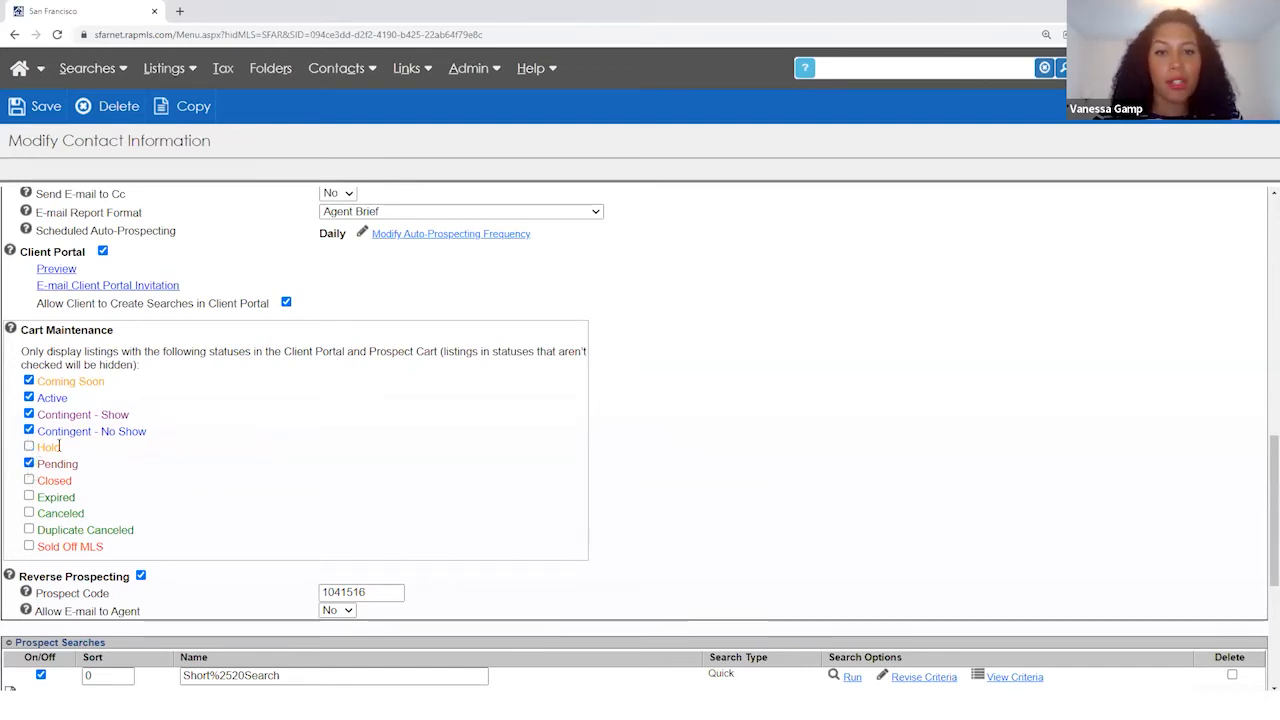
- Review the saved search's criteria: Residential Include with Active and Contingent - Show statuses
scroll(64, 480, "down", 1)
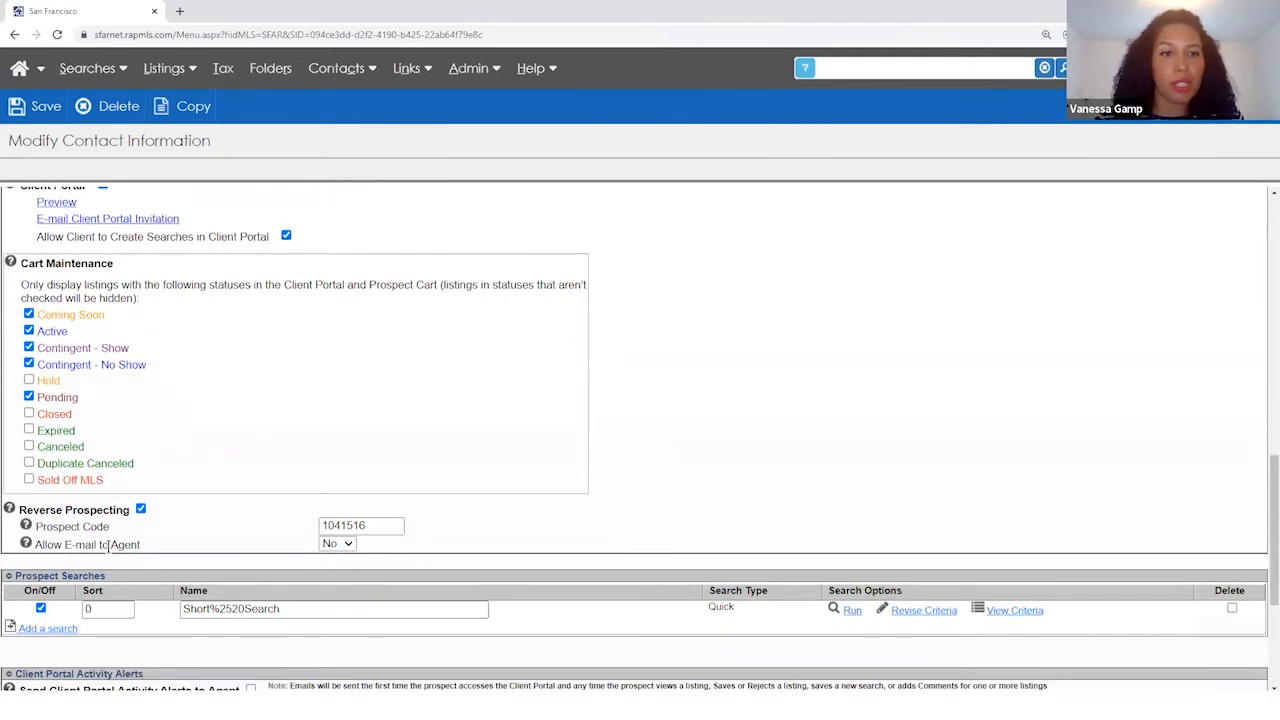
scroll(110, 547, "down", 1)
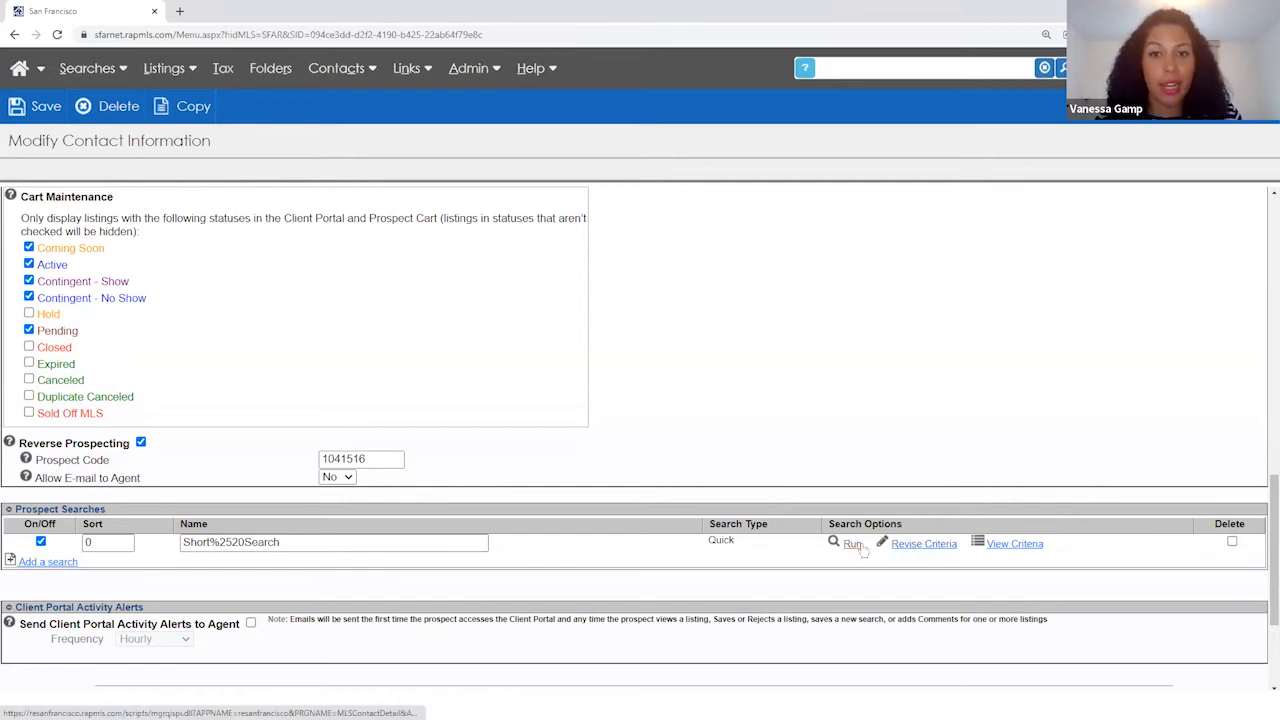
left_click(1015, 545)
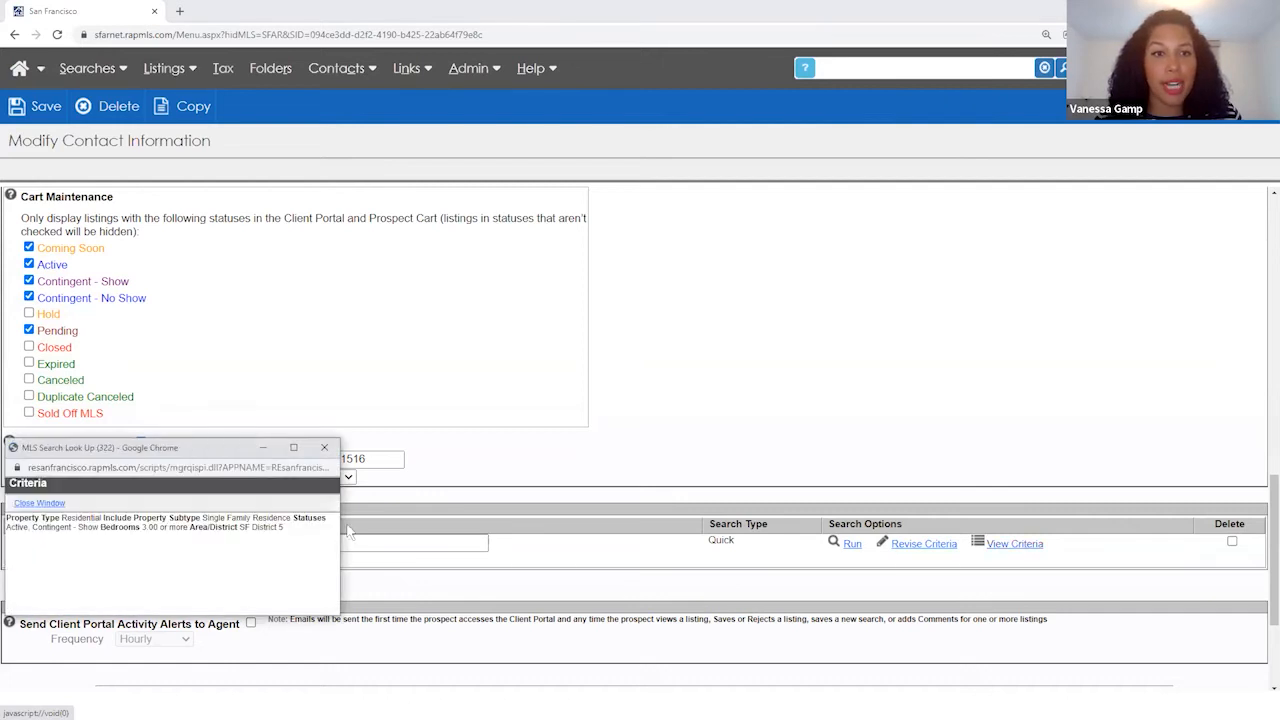
left_click_drag(62, 517, 133, 518)
left_click_drag(7, 527, 102, 540)
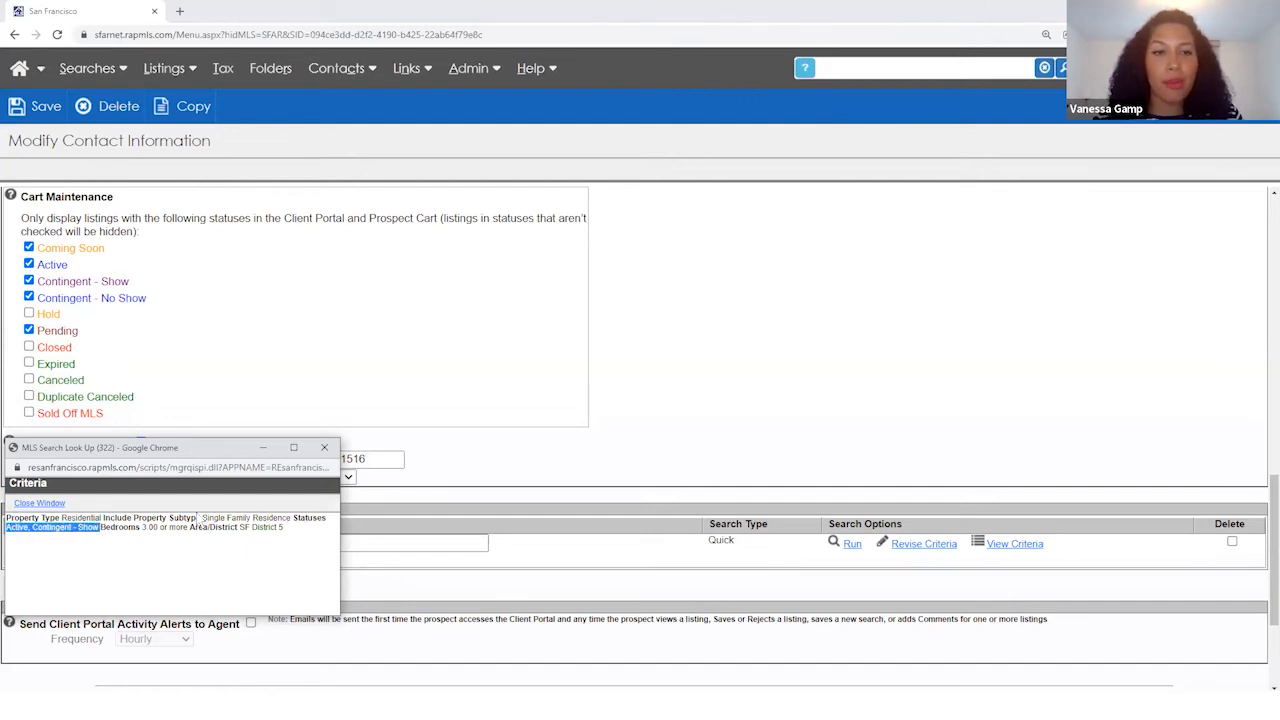
left_click(324, 447)
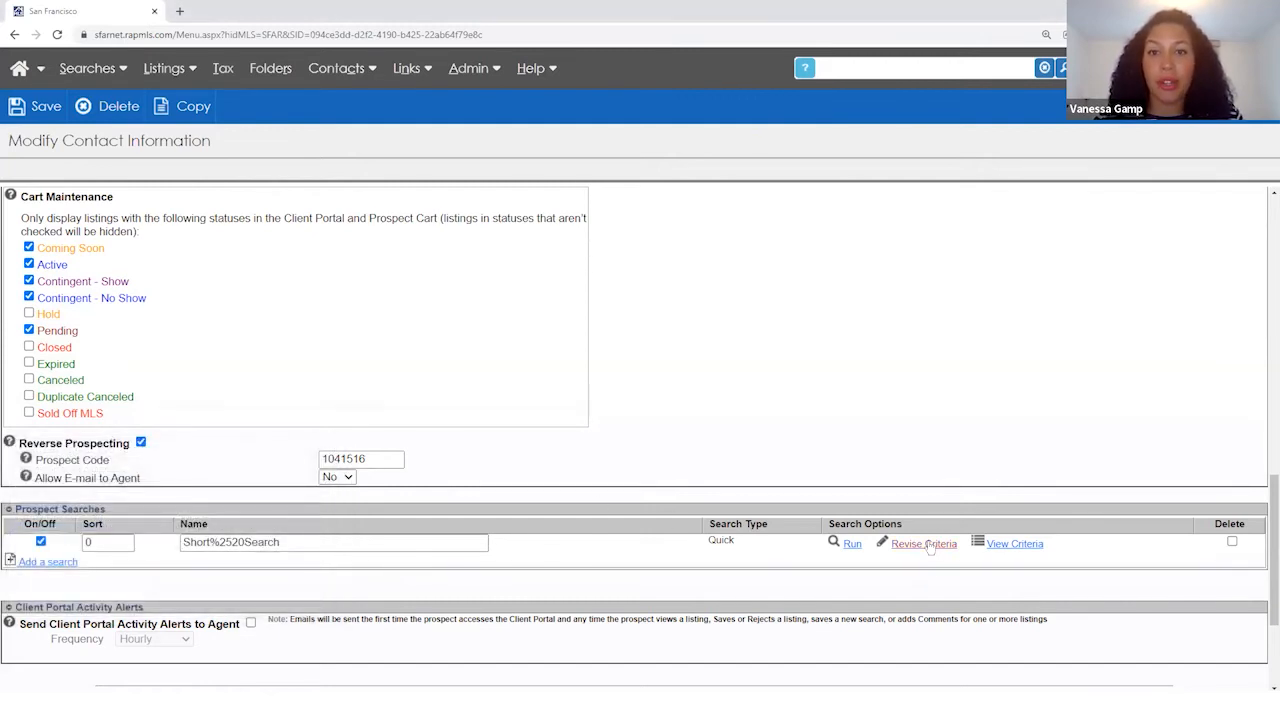
- Save the contact's cart settings and reopen the prospect's contact record
left_click(40, 110)
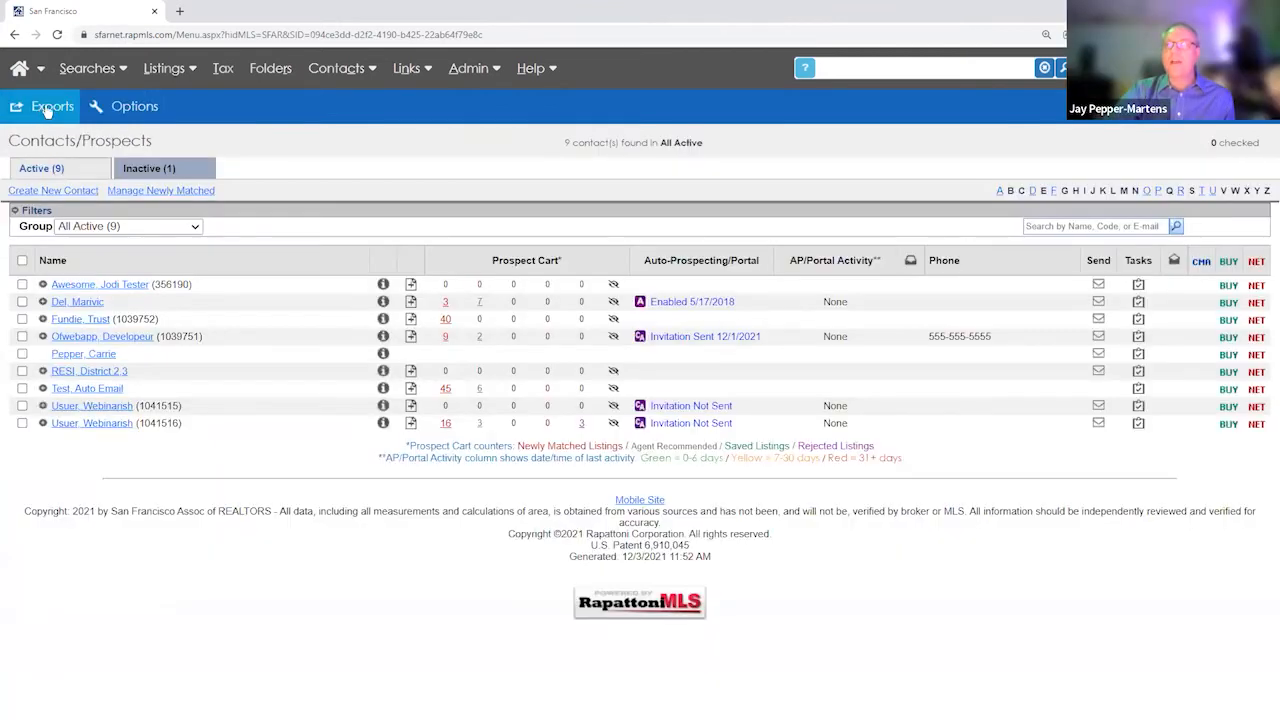
left_click(110, 423)
scroll(201, 429, "down", 7)
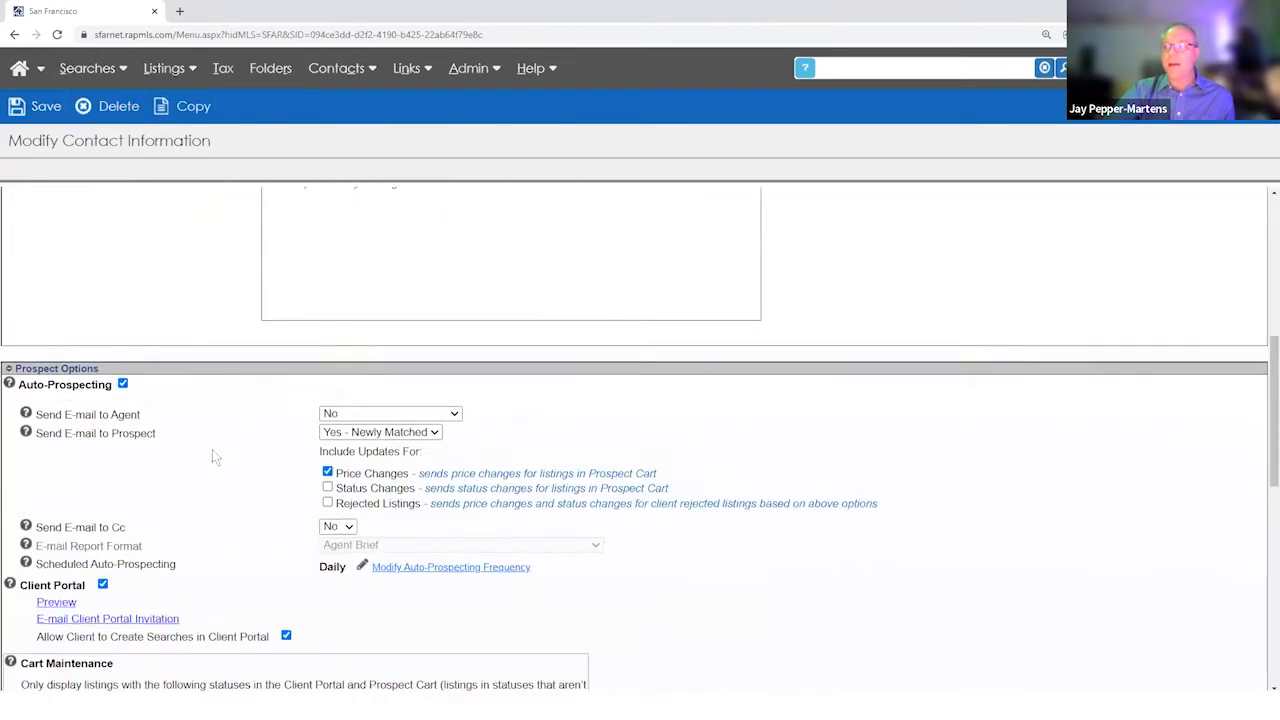
scroll(265, 468, "down", 3)
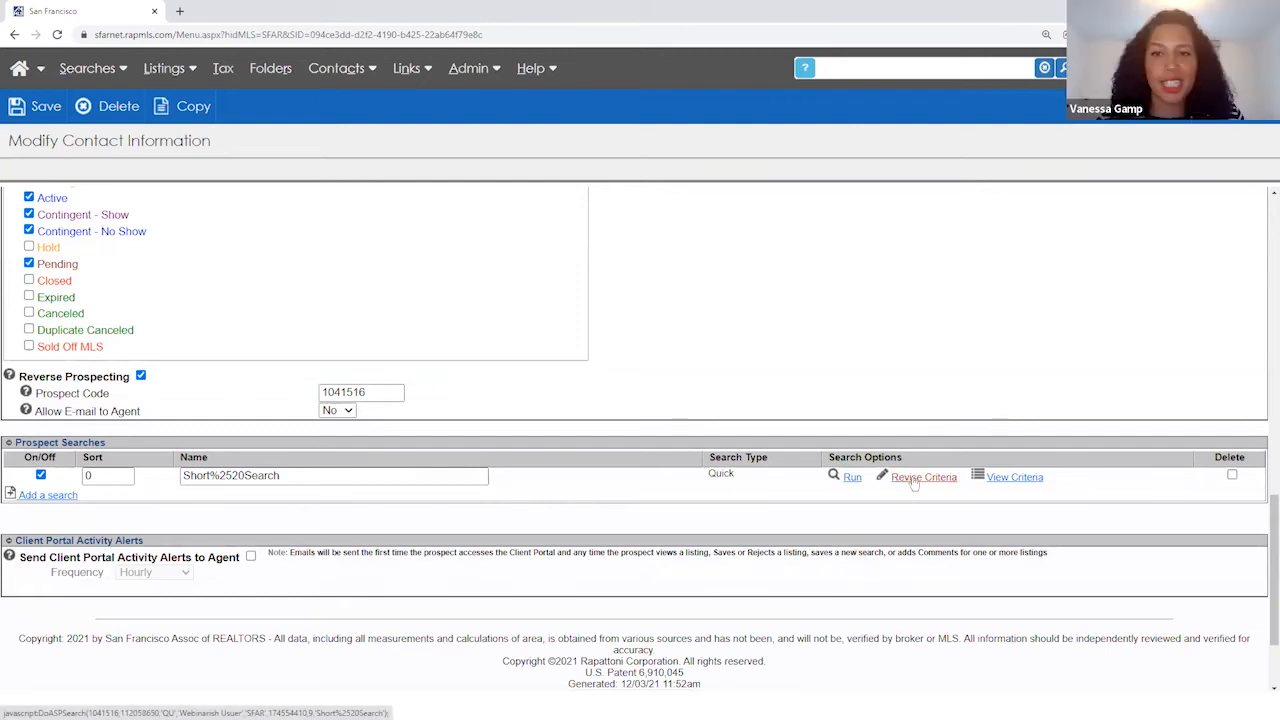
- Add Coming Soon to the Short Search statuses, test then remove Condominium, previewing 31 listings
left_click(912, 482)
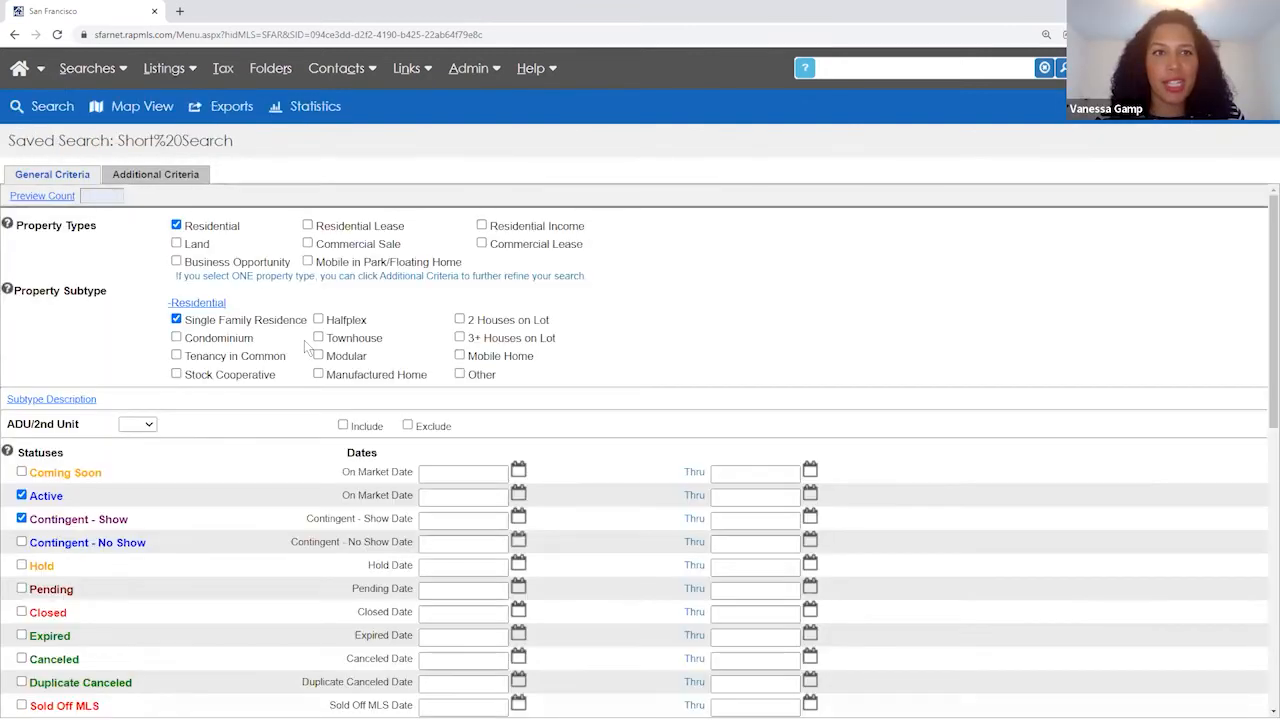
left_click(22, 473)
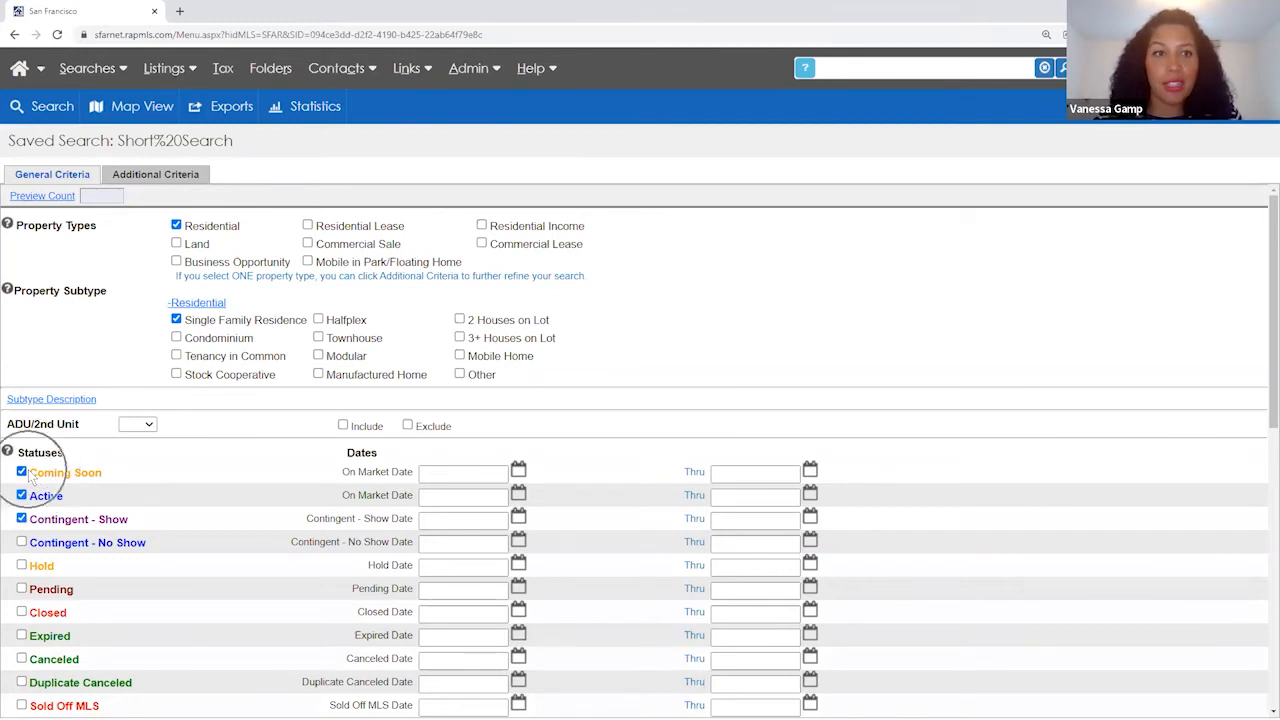
scroll(77, 481, "down", 1)
scroll(120, 420, "up", 1)
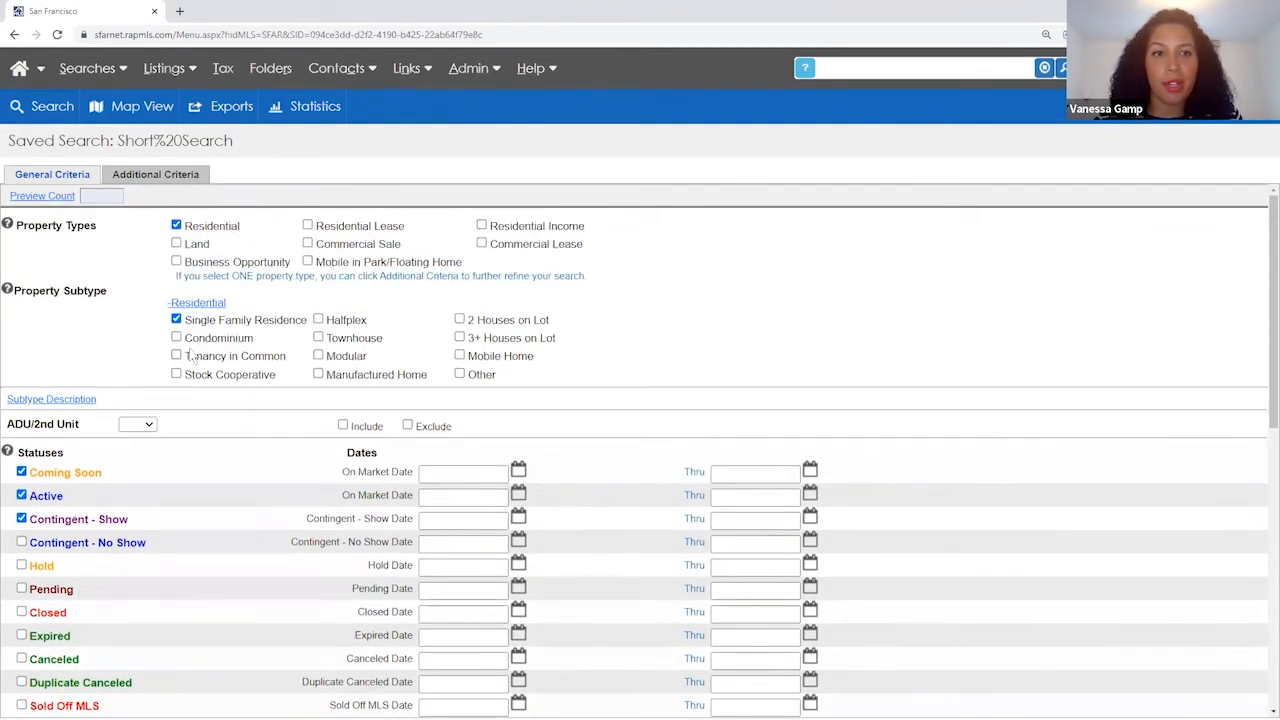
left_click(176, 337)
left_click(52, 196)
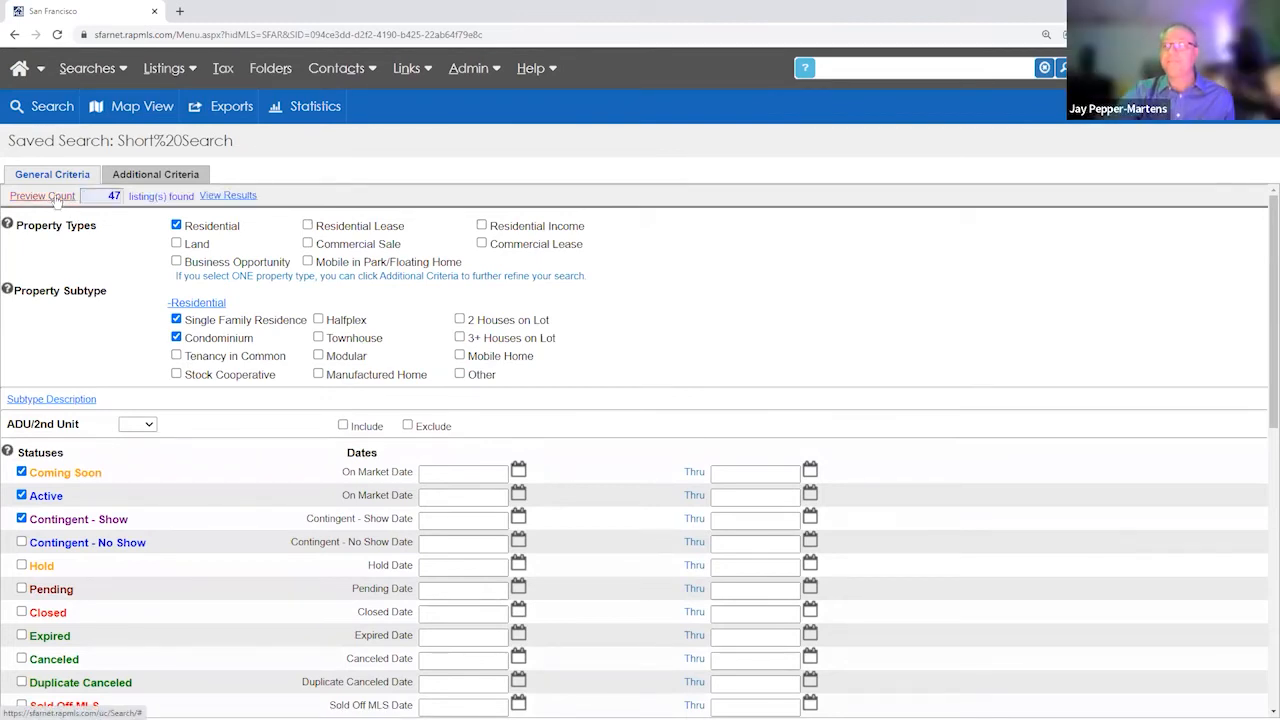
left_click(176, 337)
left_click(60, 196)
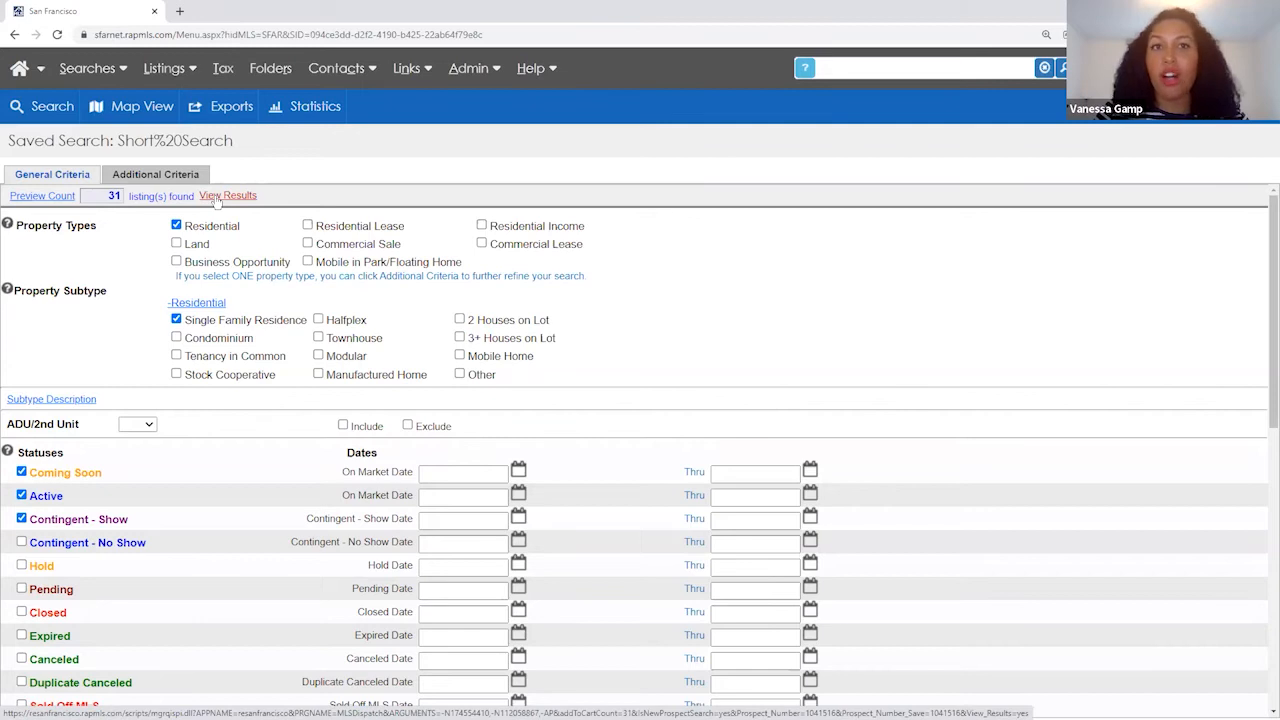
- Add the nine new Coming Soon matches to the cart, giving 25 Newly Matched listings
left_click(44, 107)
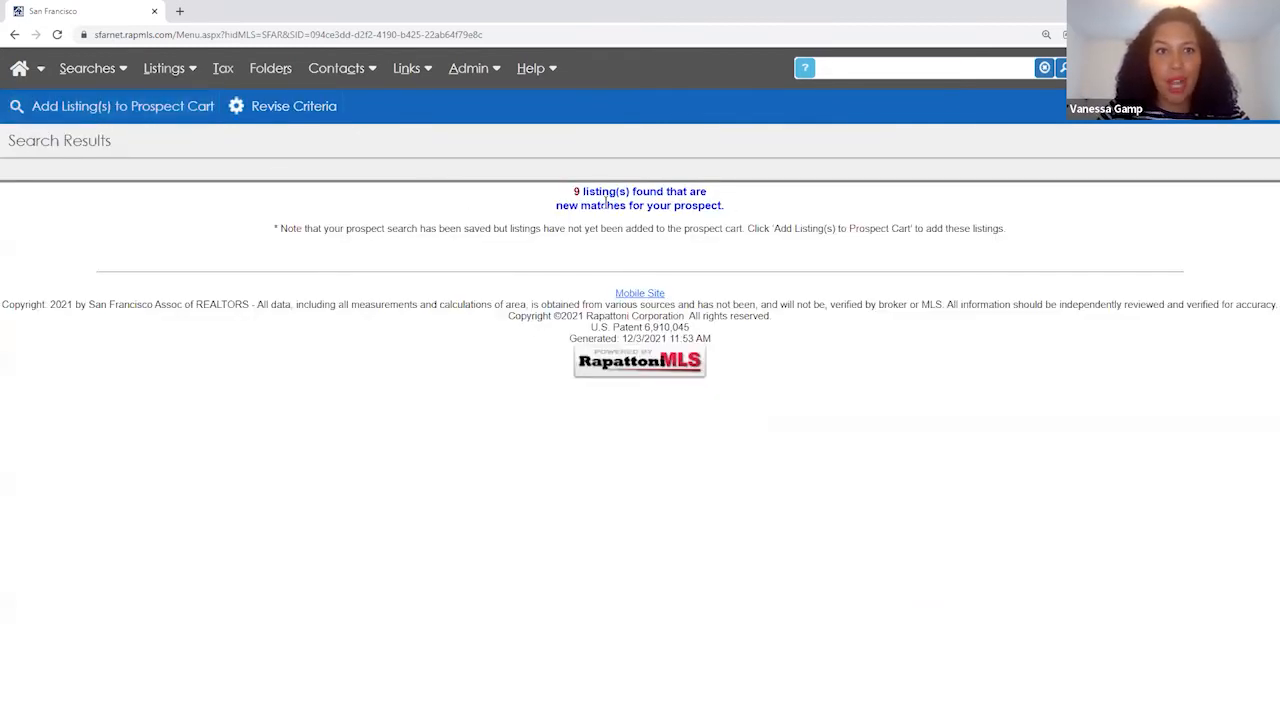
left_click_drag(574, 189, 672, 209)
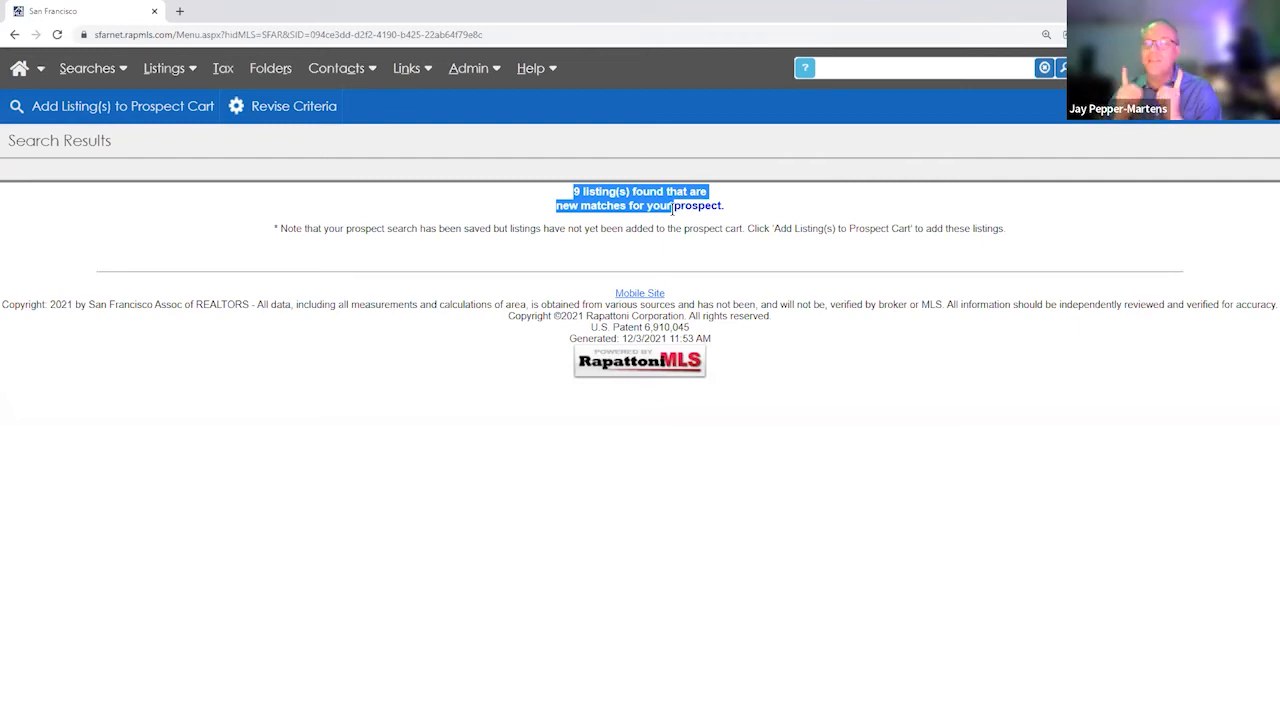
left_click(163, 107)
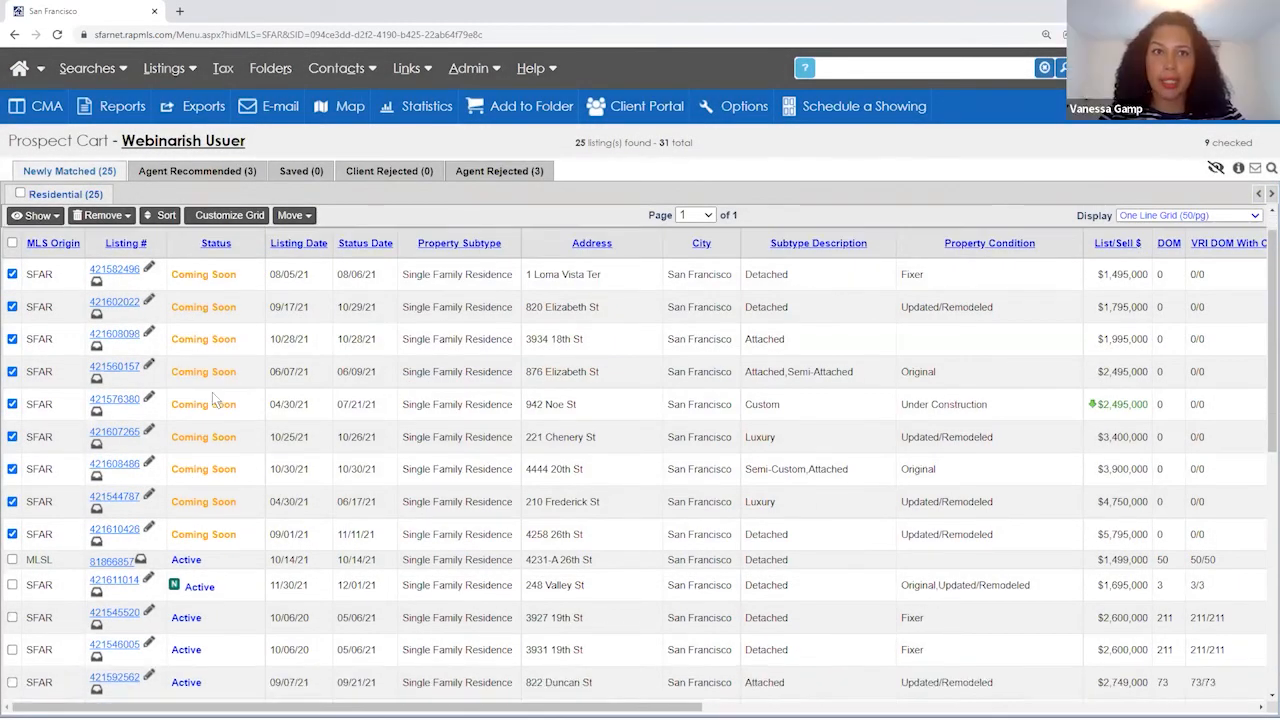
scroll(212, 398, "down", 3)
scroll(212, 392, "down", 1)
scroll(212, 392, "up", 5)
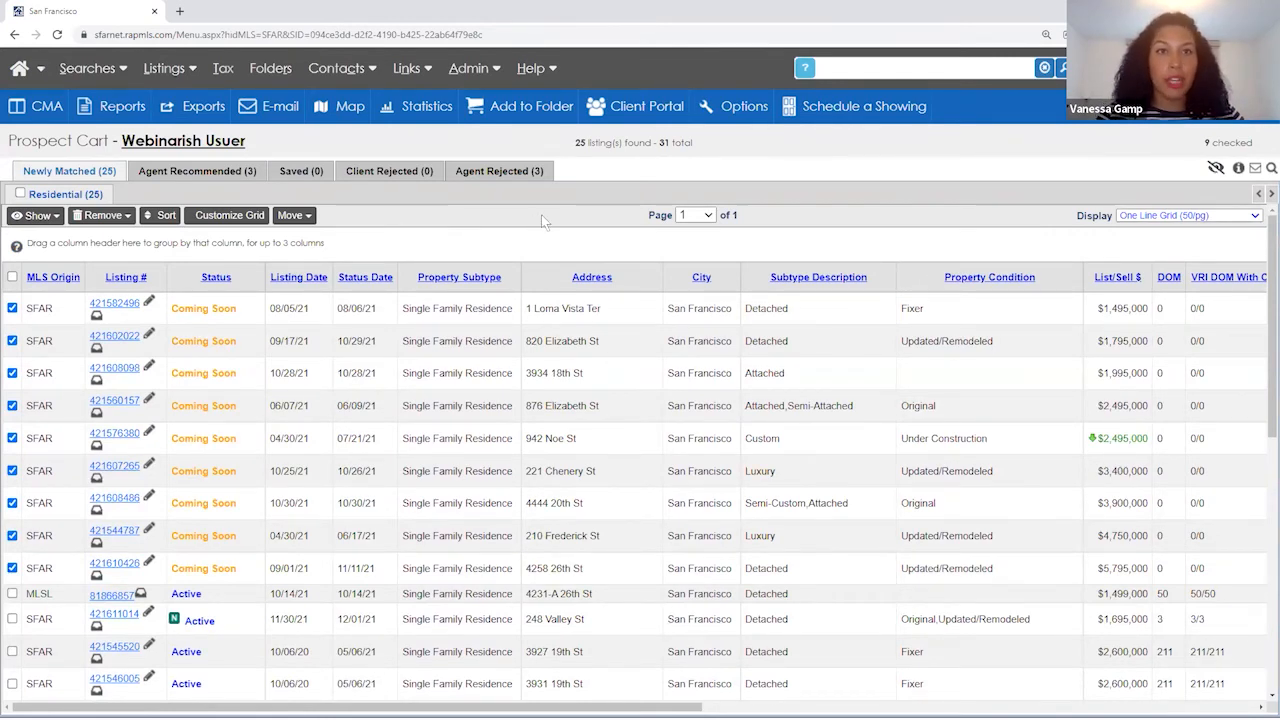
left_click(180, 145)
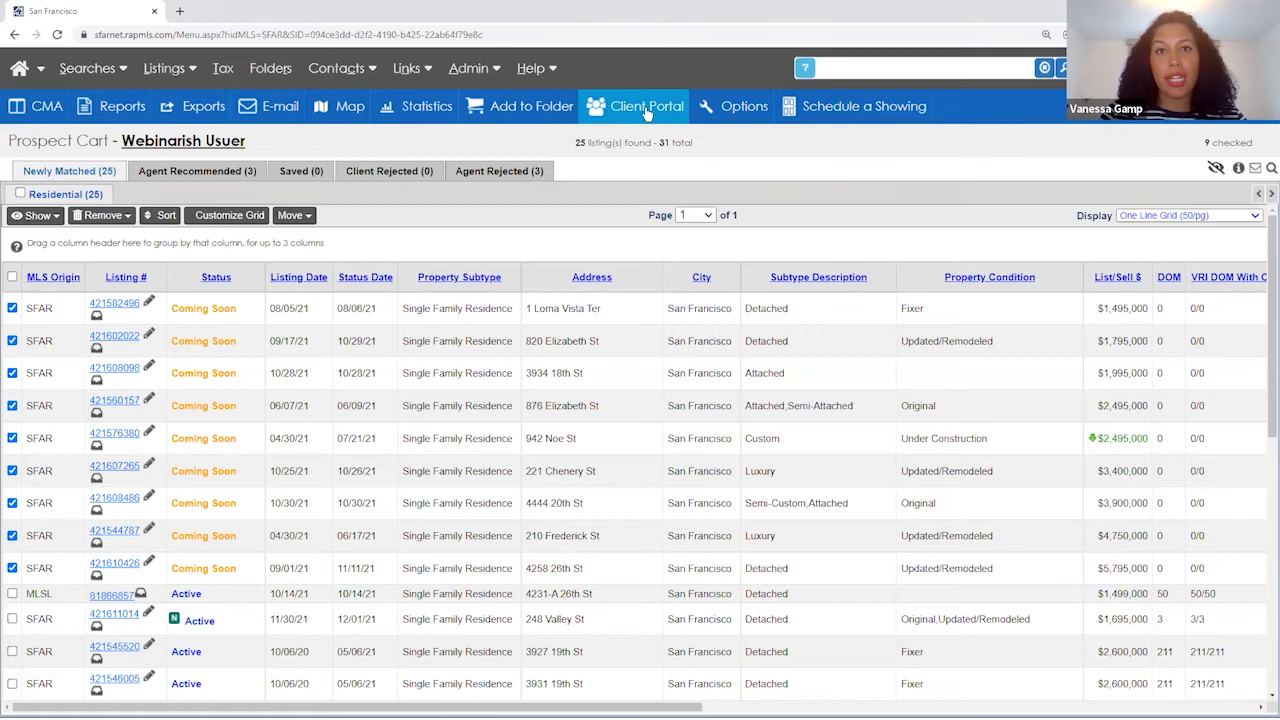
left_click(276, 111)
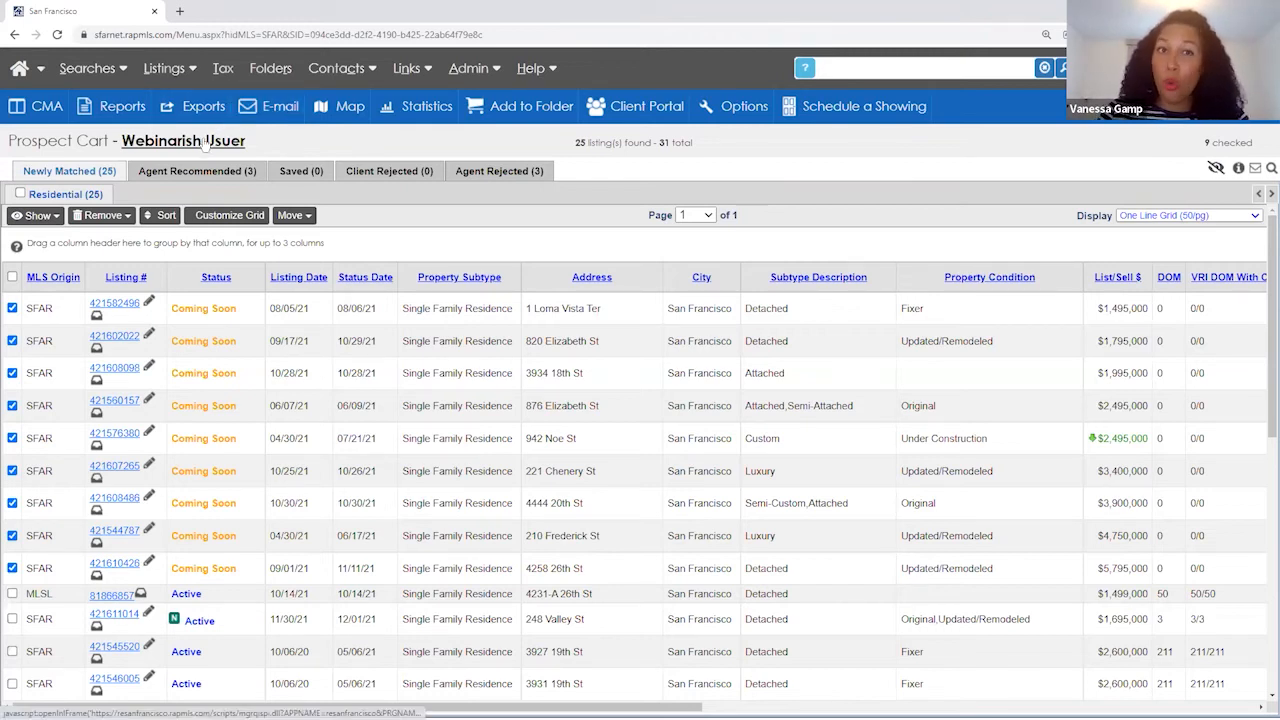
- Open the Client Portal preview from the prospect's Modify Contact Information page
scroll(211, 531, "down", 6)
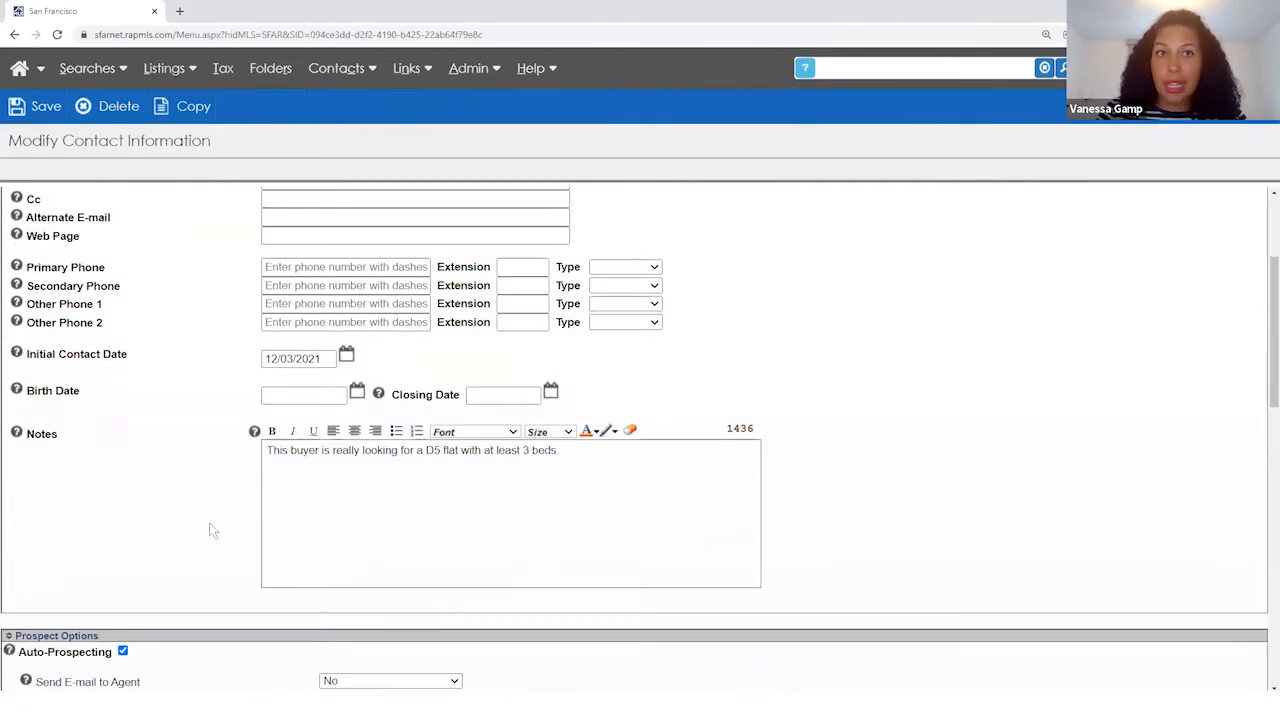
scroll(211, 531, "down", 1)
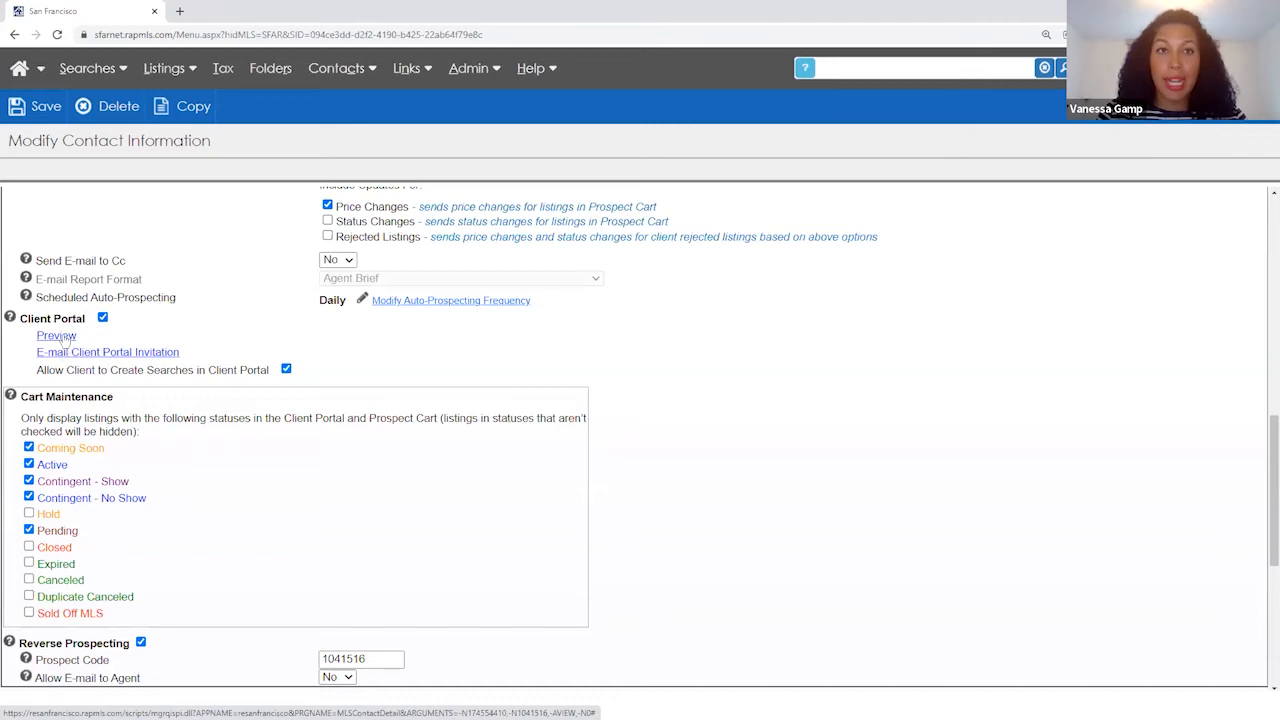
scroll(65, 340, "up", 2)
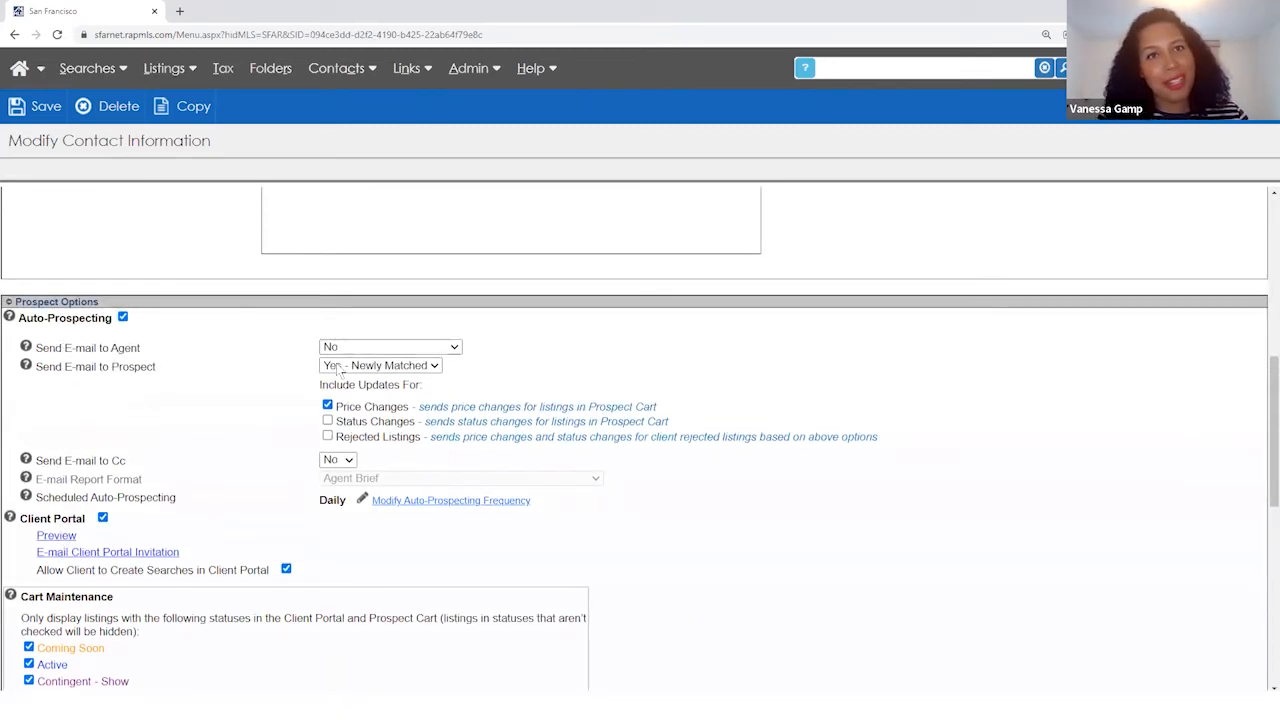
scroll(192, 424, "down", 1)
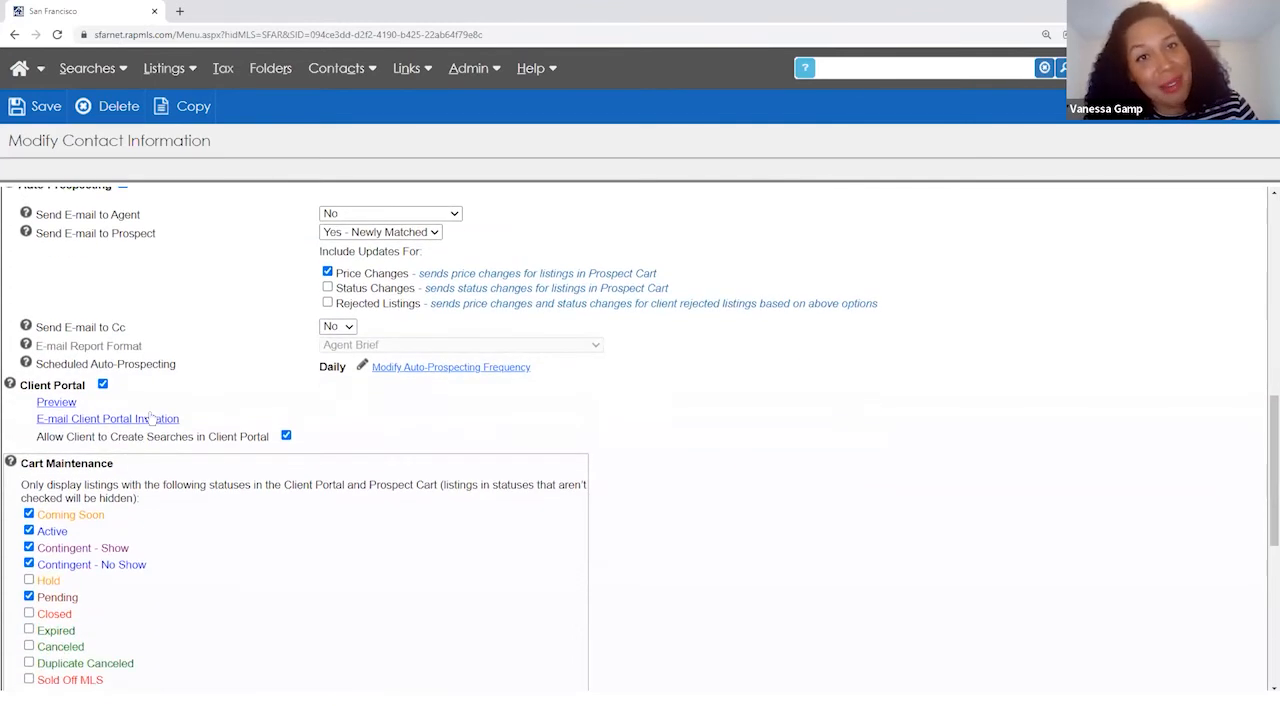
left_click(56, 403)
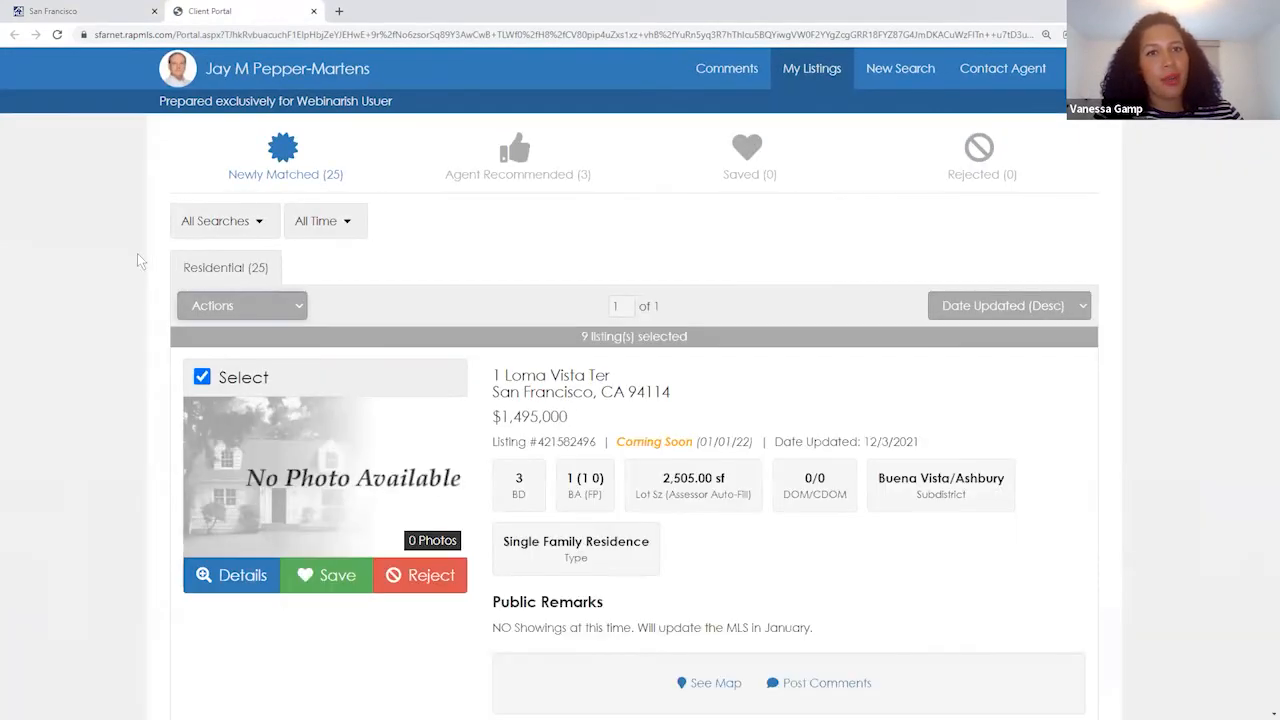
- Load the client portal address in a private browsing window and close the preview tab
scroll(120, 258, "down", 4)
scroll(117, 260, "down", 6)
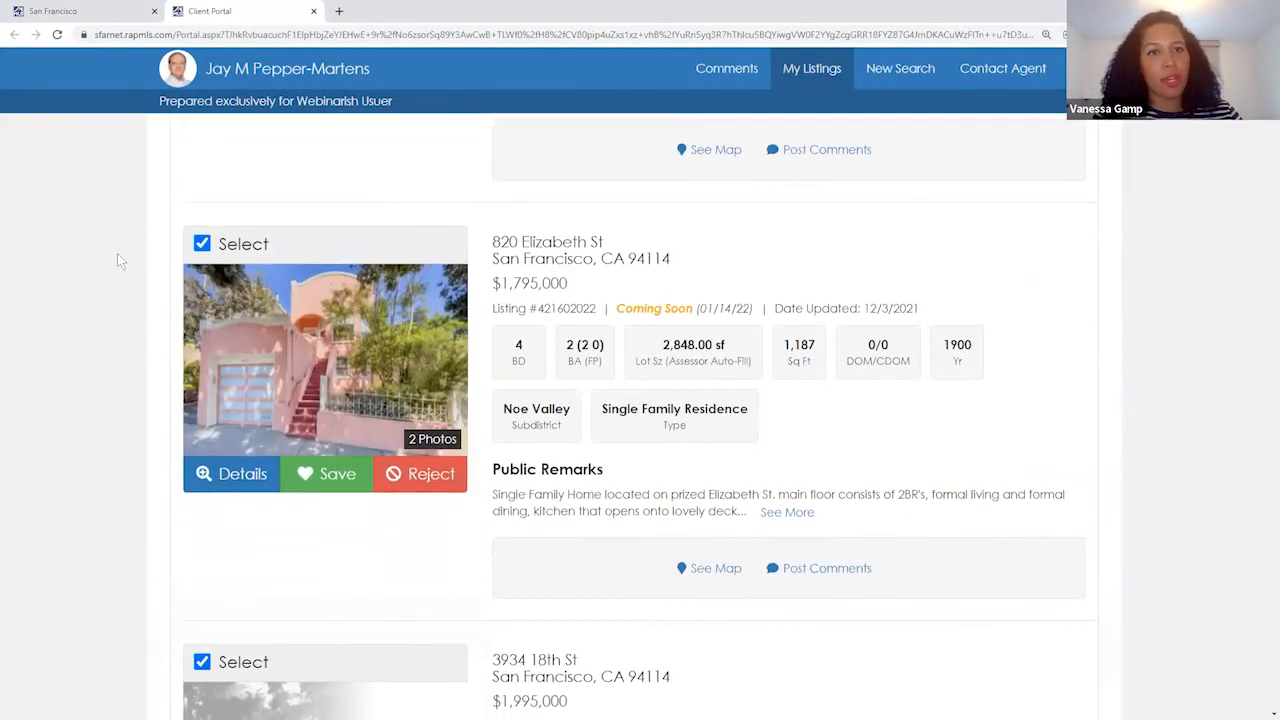
scroll(117, 260, "down", 9)
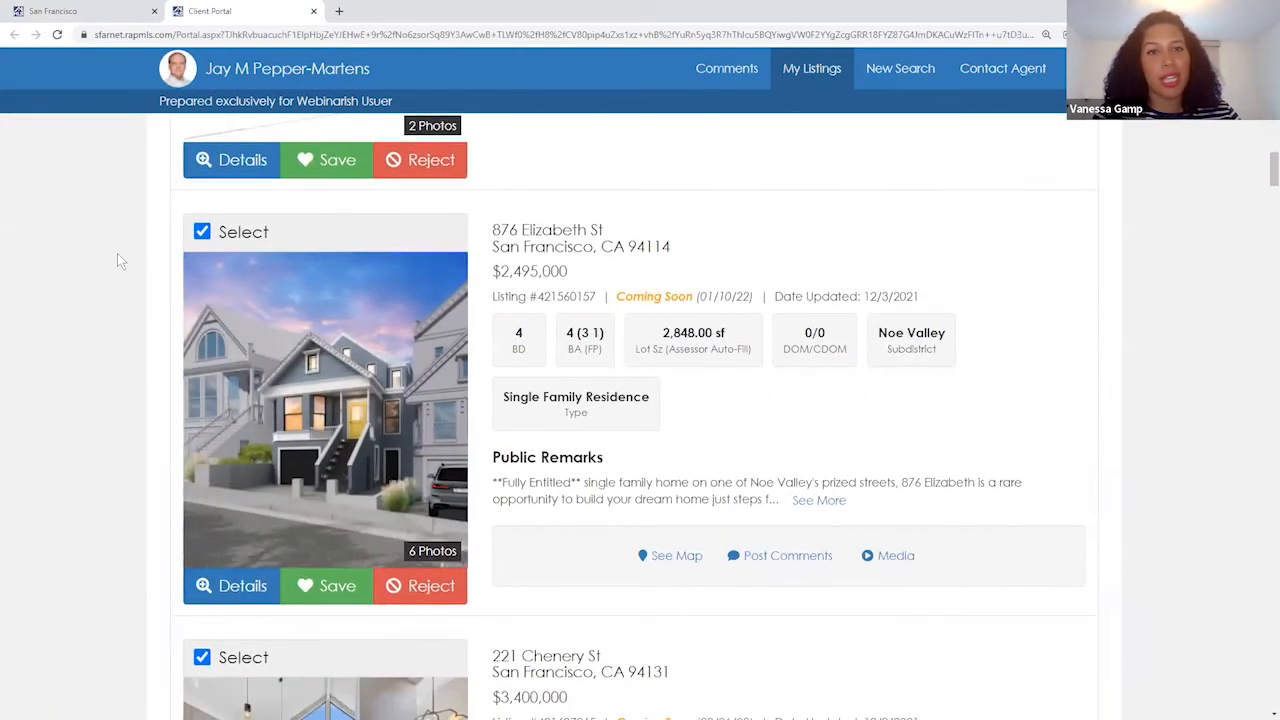
scroll(117, 260, "down", 2)
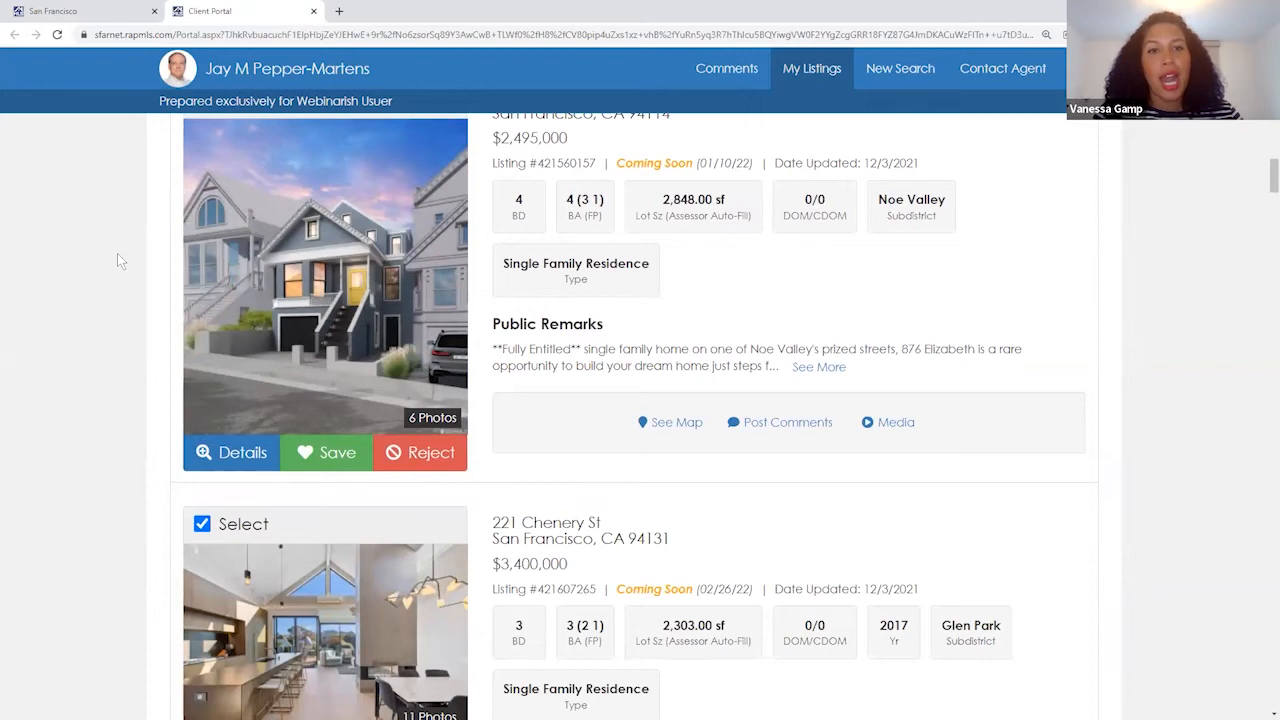
scroll(117, 261, "up", 1)
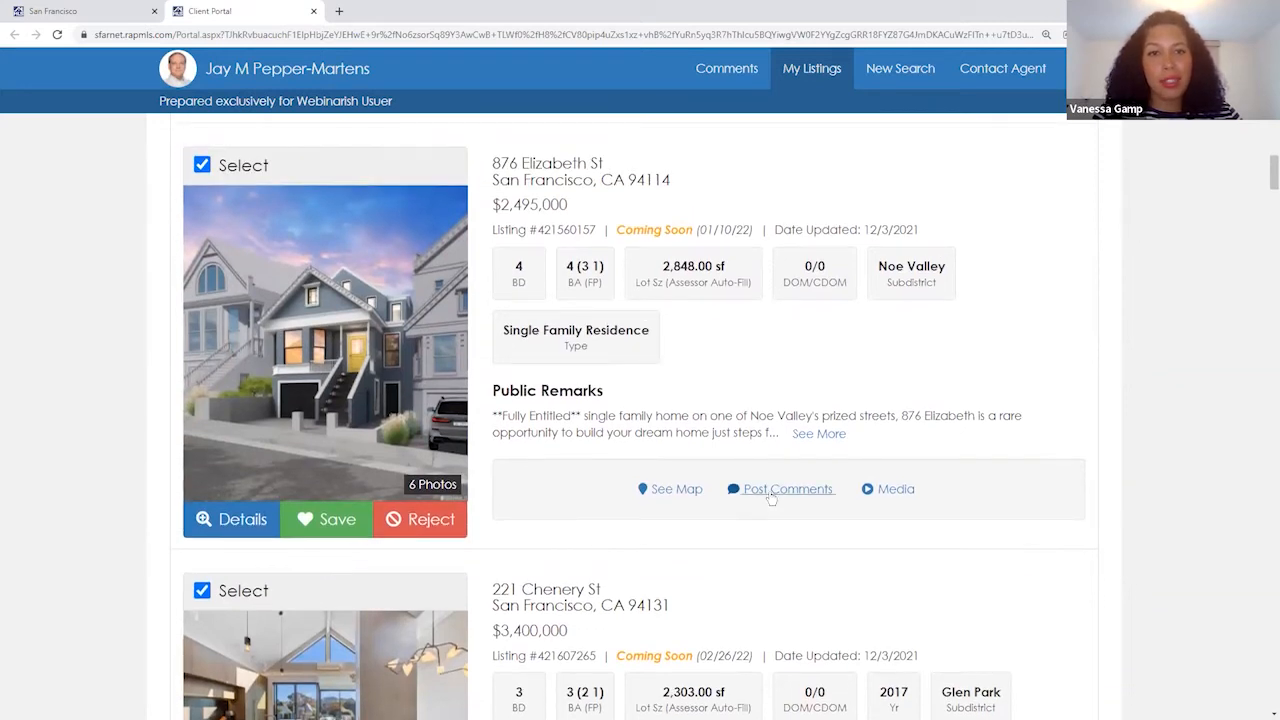
left_click(340, 40)
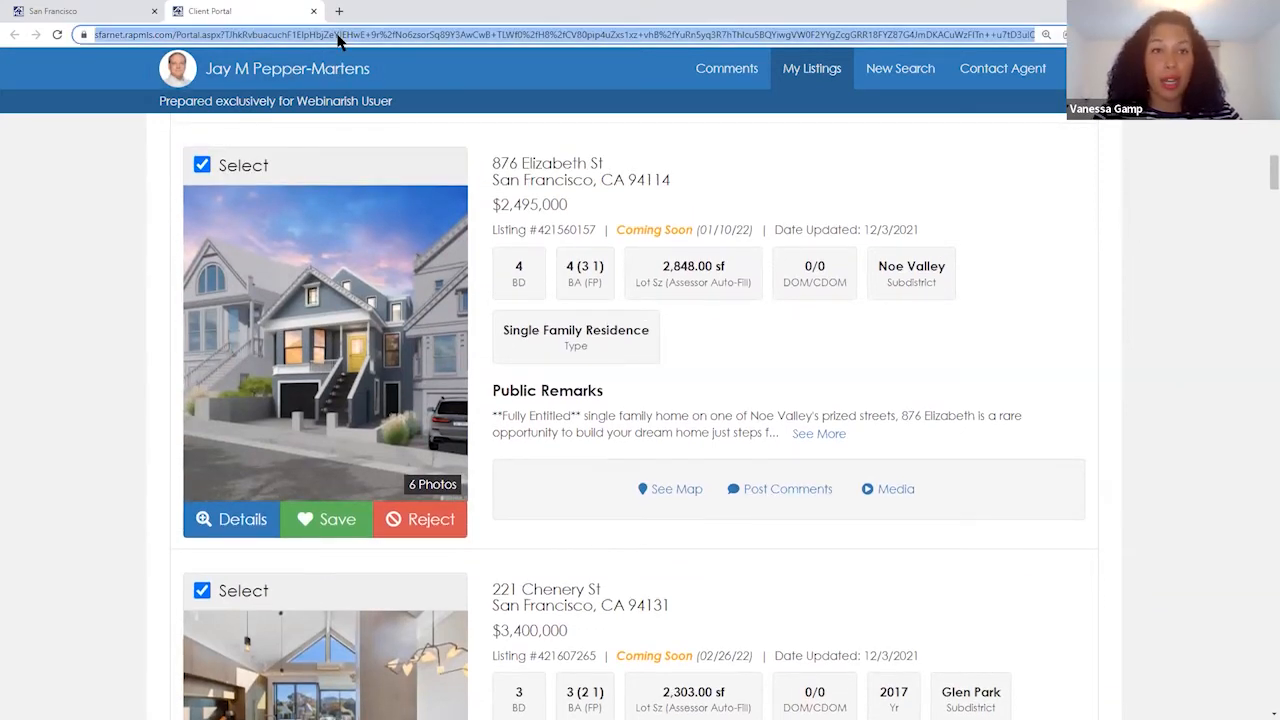
key("ctrl+c")
key("ctrl+shift+n")
key("ctrl+v")
key("Return")
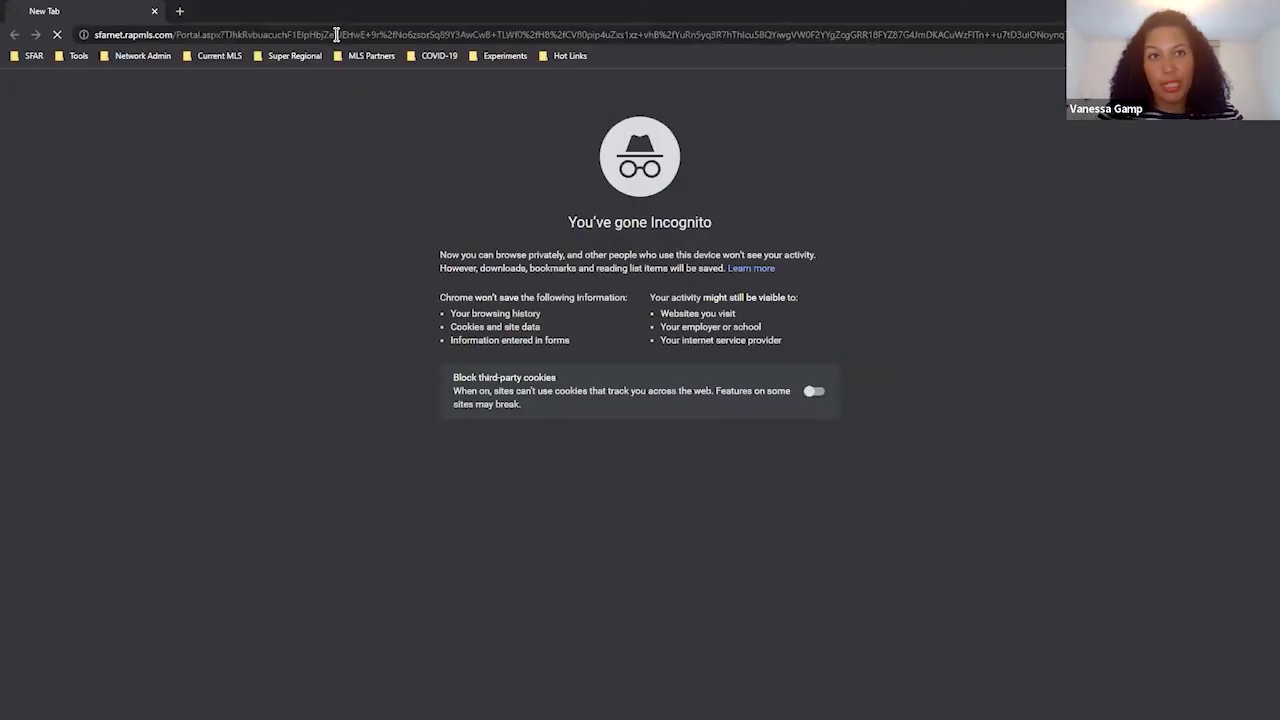
key("alt+Tab")
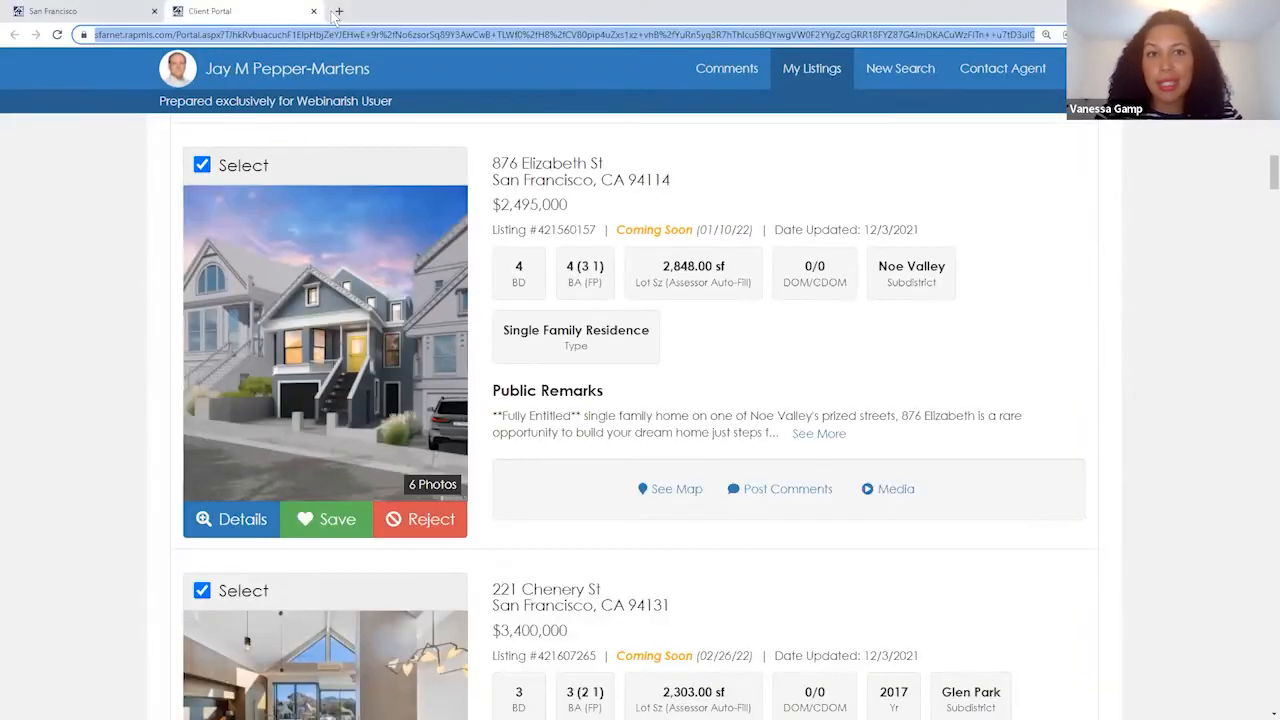
left_click(314, 12)
key("alt+Tab")
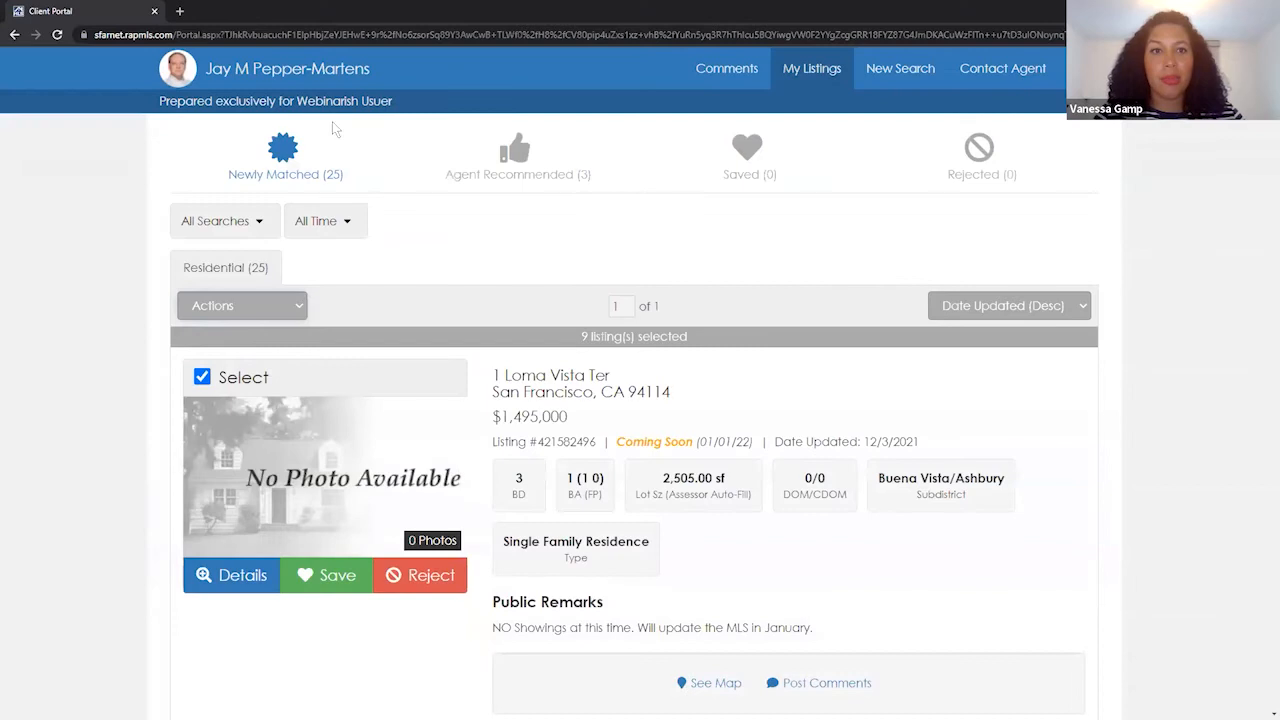
scroll(730, 480, "down", 3)
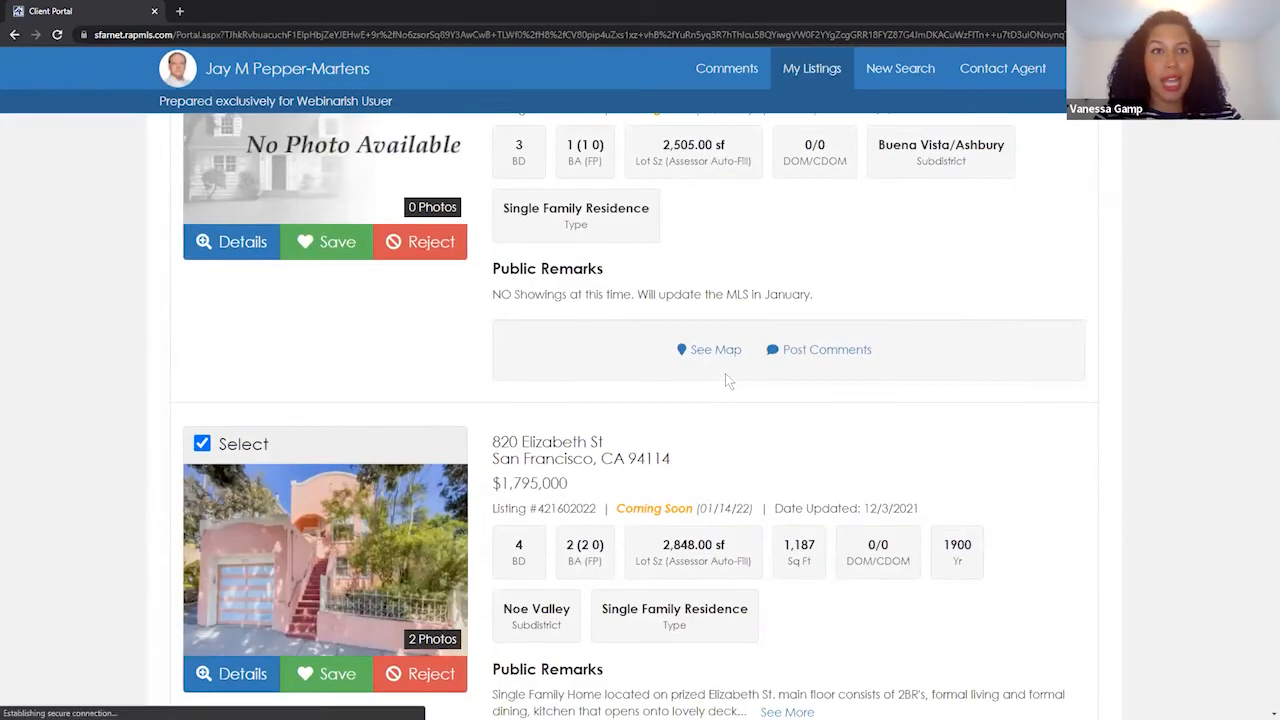
left_click(840, 351)
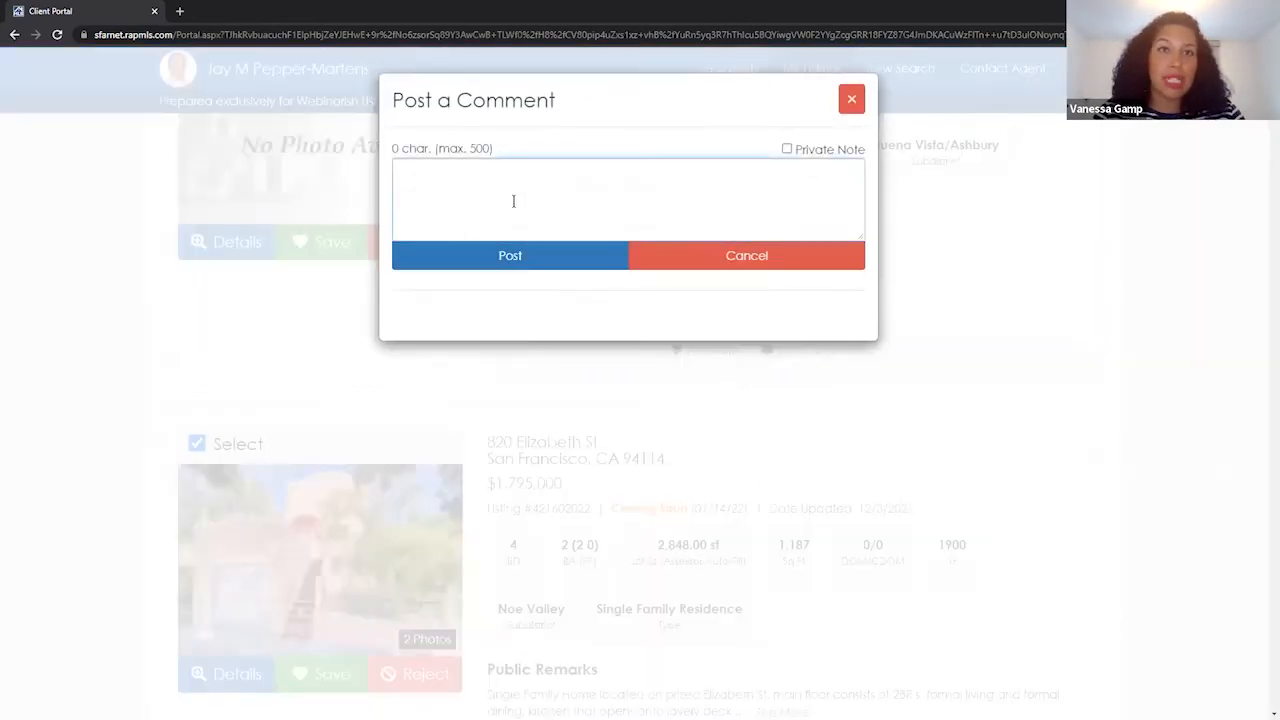
type("Hi Mr. ")
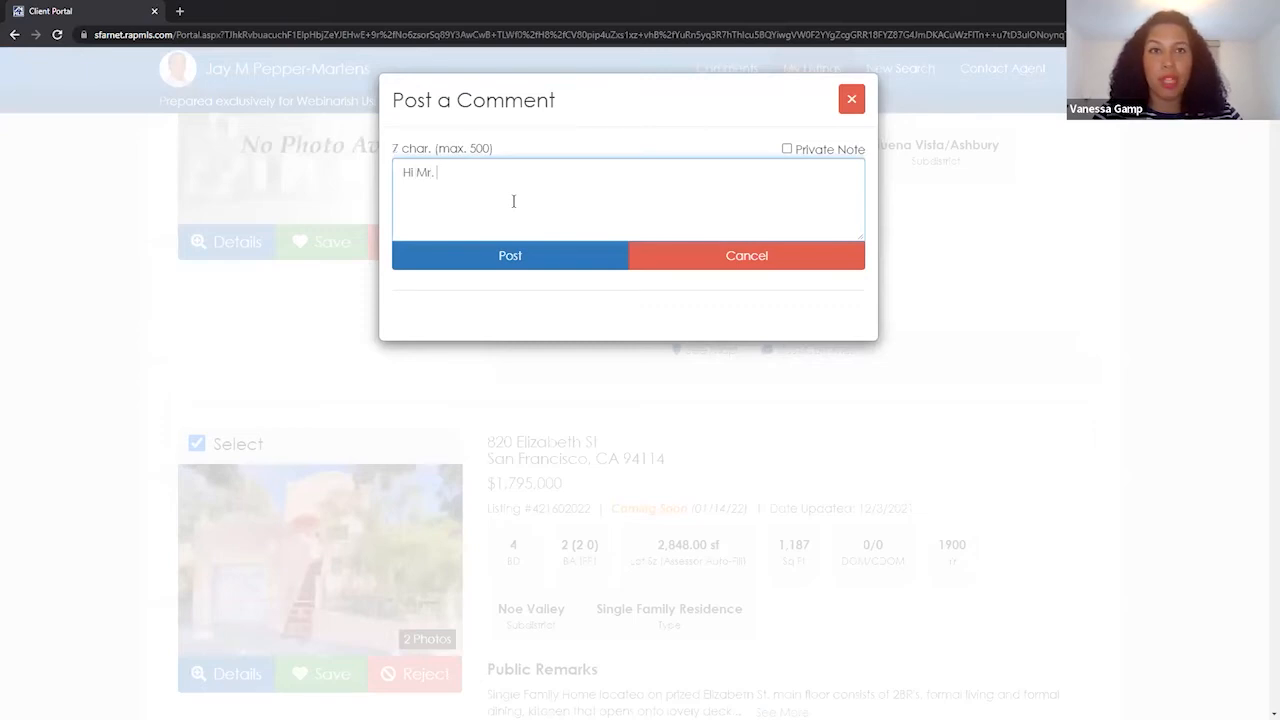
type("Agent, I like th")
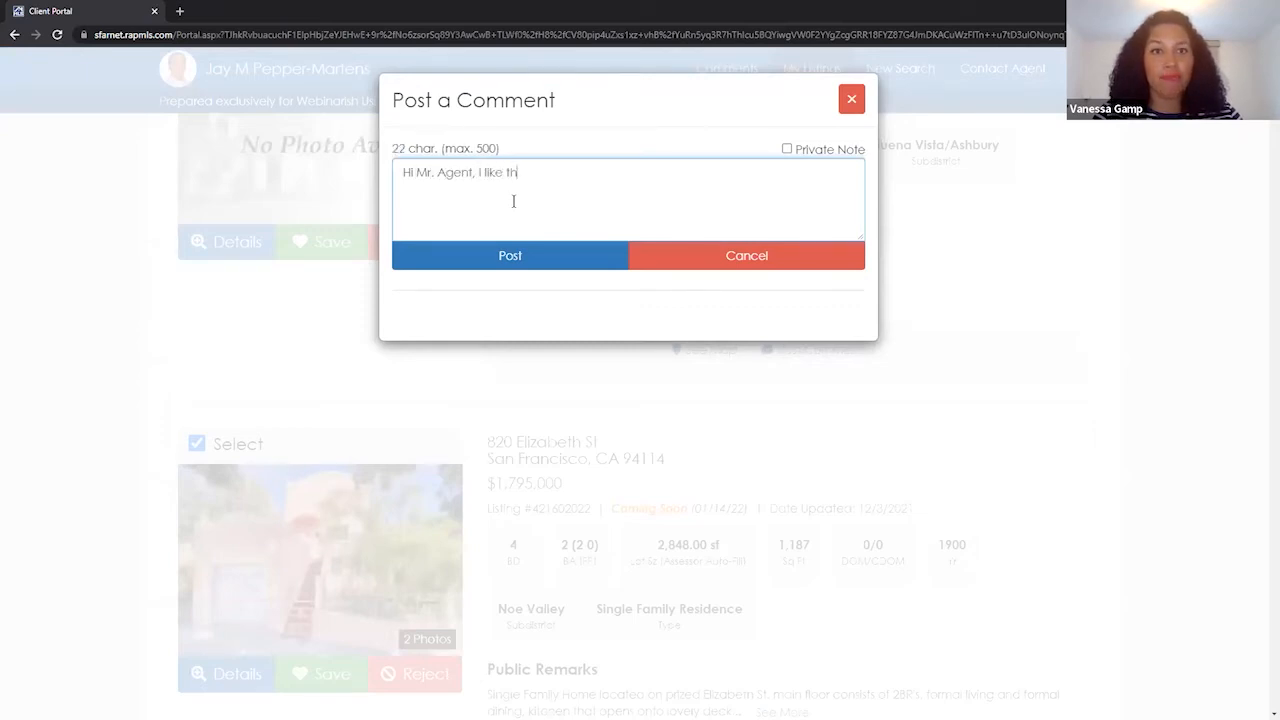
type("is one!")
left_click(508, 256)
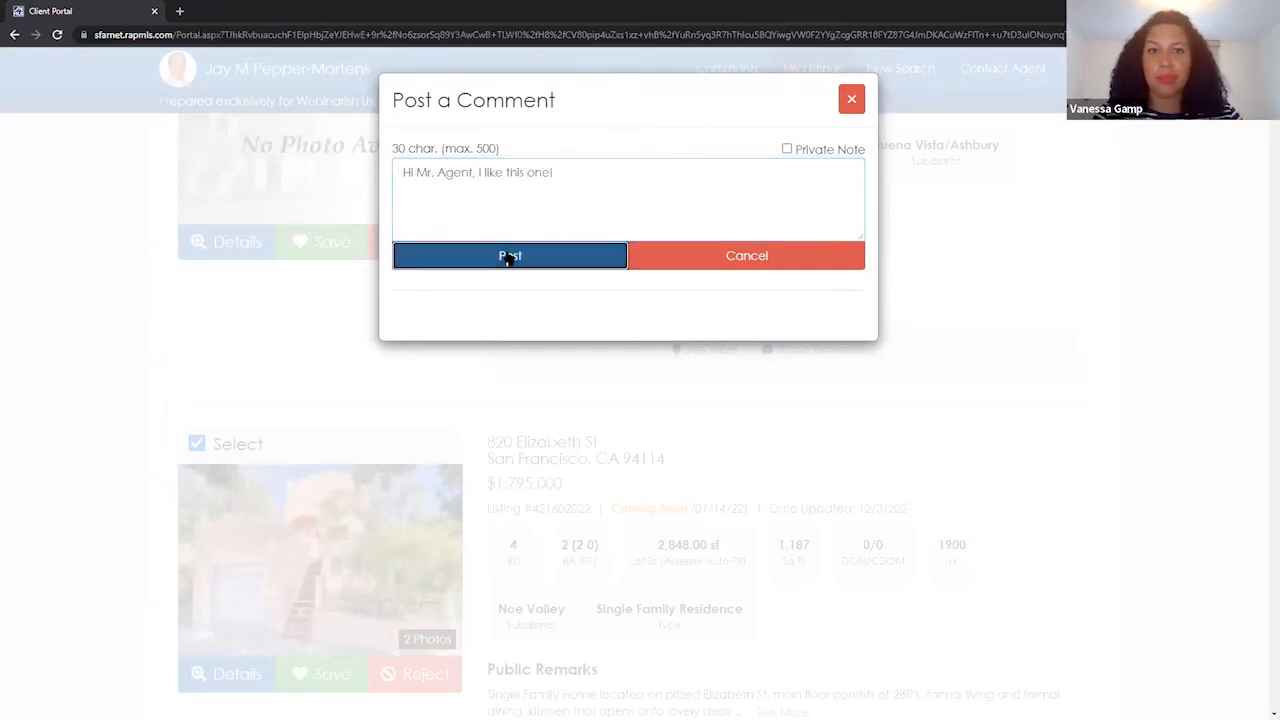
left_click(845, 99)
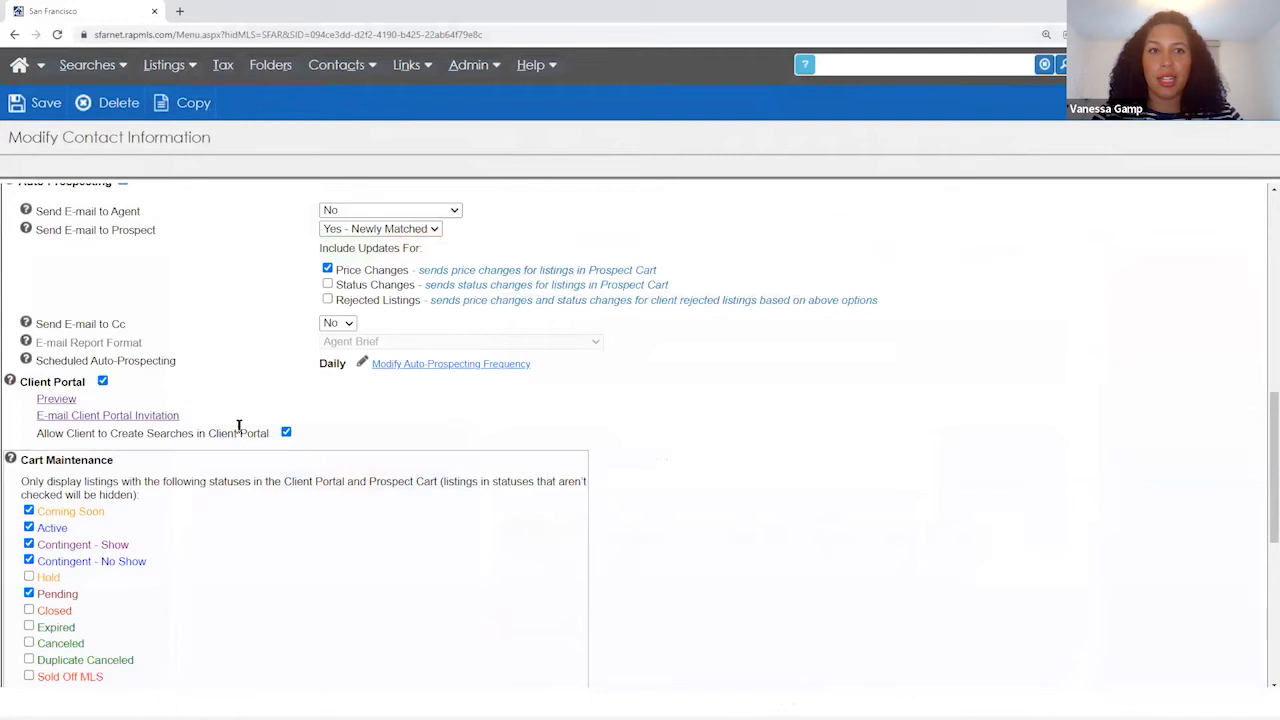
- Turn on Send Client Portal Activity Alerts to Agent with frequency Once a Day
scroll(258, 500, "down", 4)
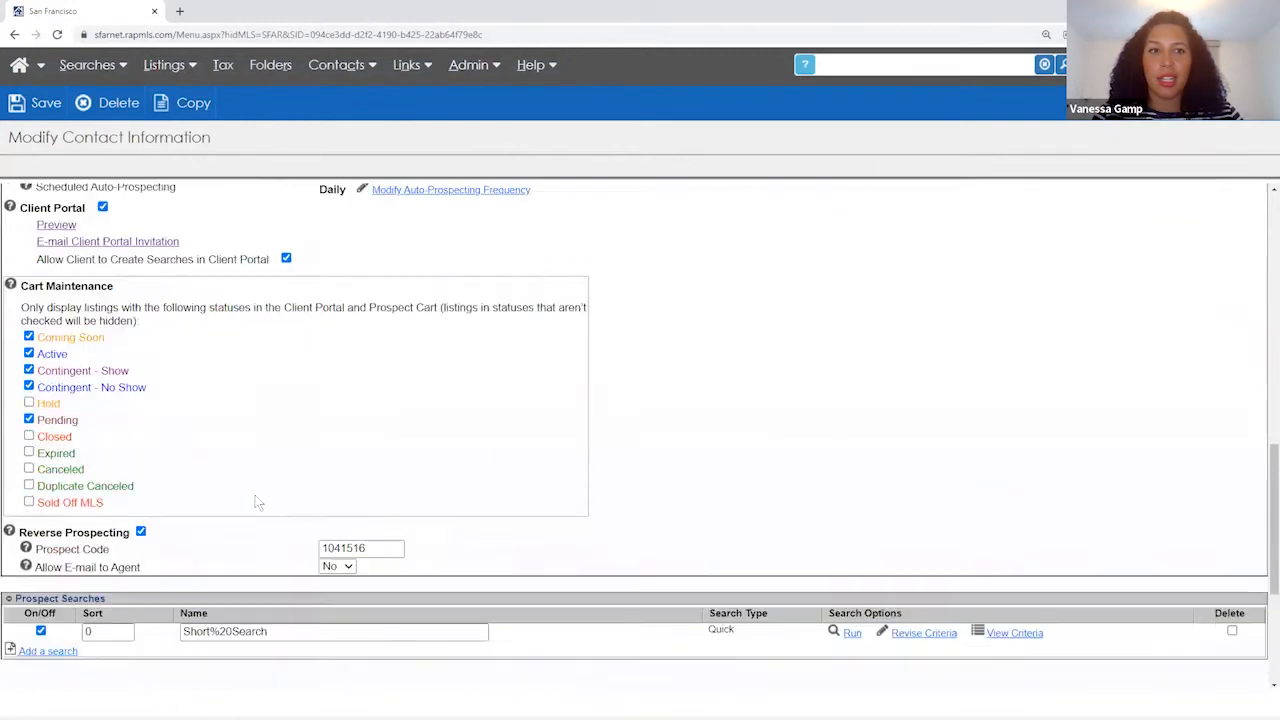
scroll(258, 500, "down", 2)
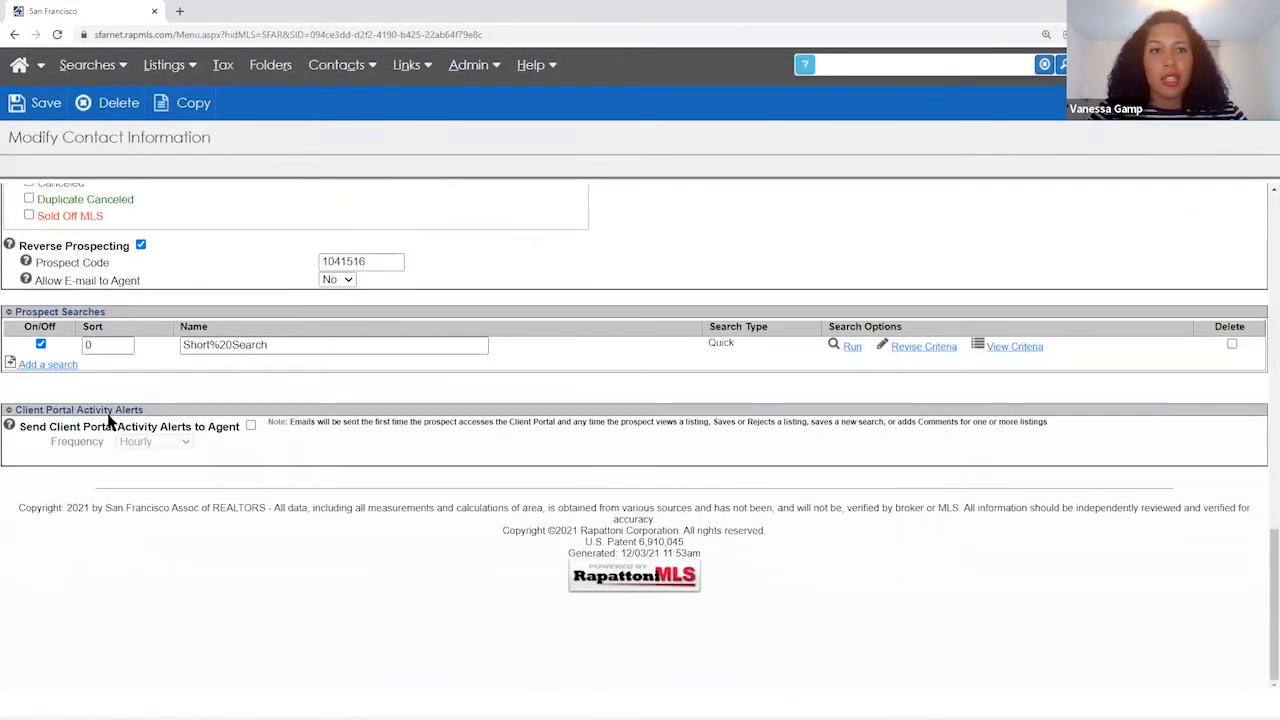
left_click(251, 426)
left_click(251, 426)
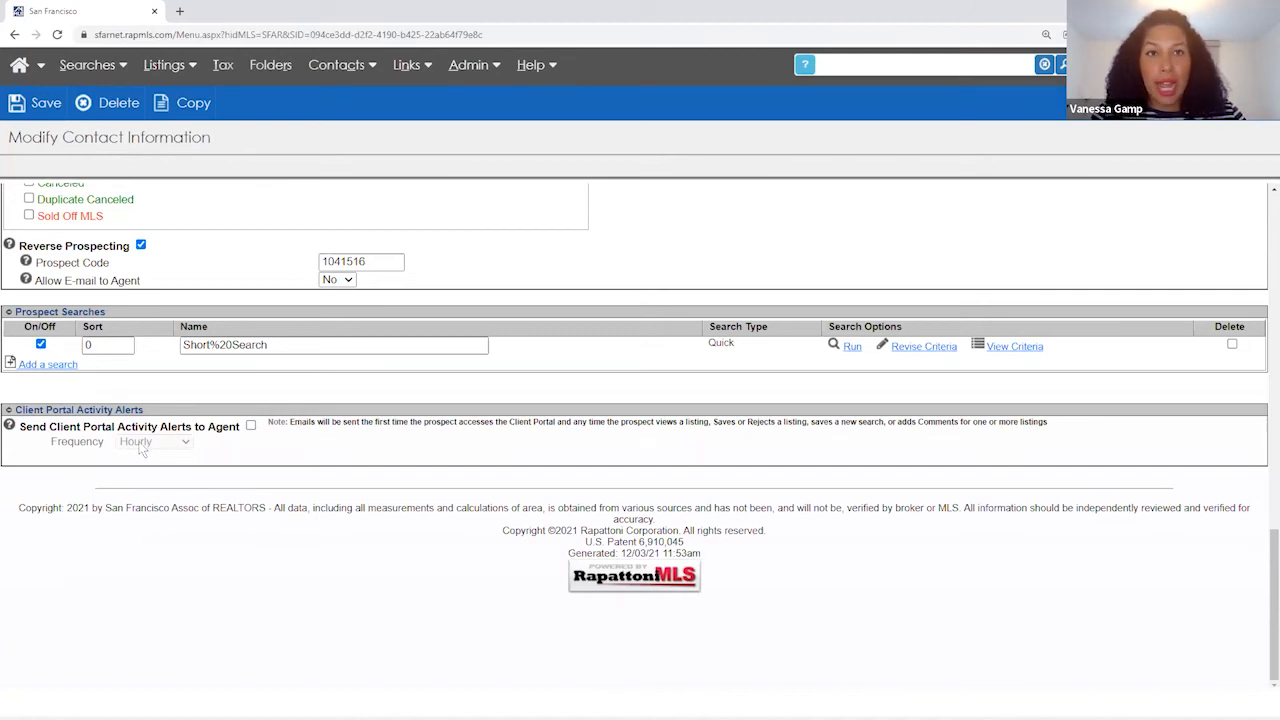
scroll(141, 450, "up", 1)
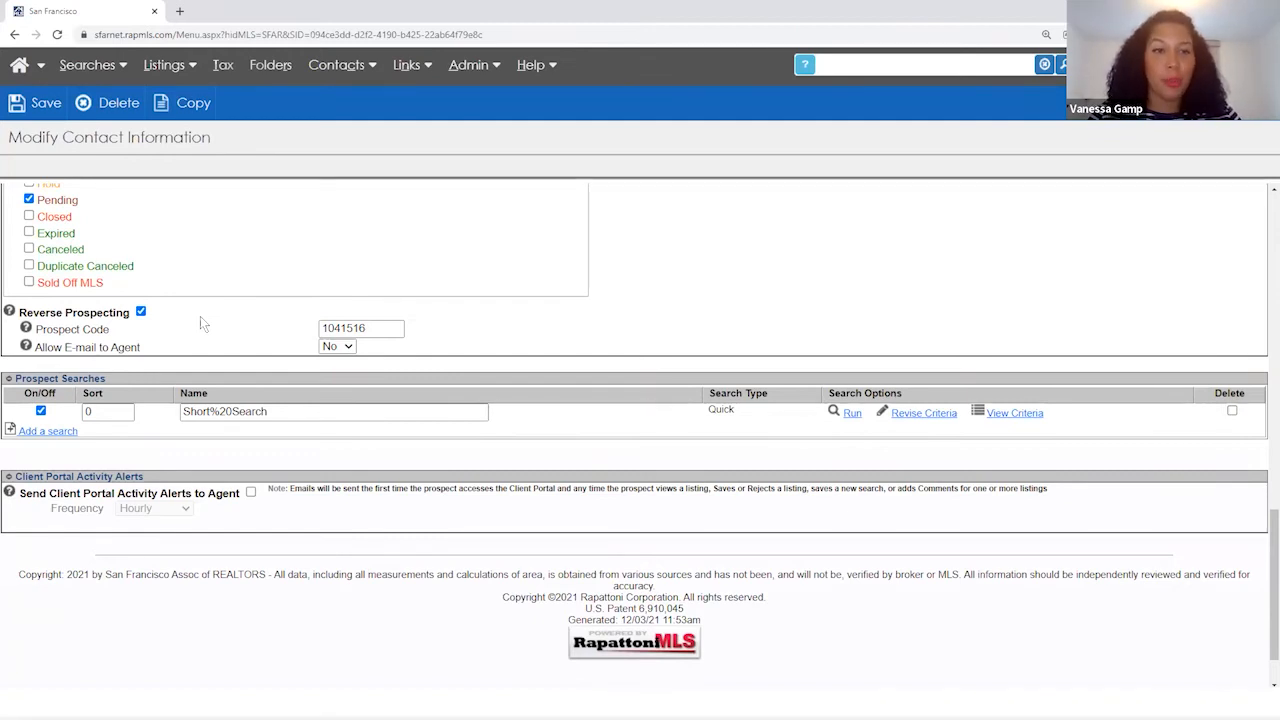
left_click(251, 493)
left_click(180, 508)
left_click(174, 540)
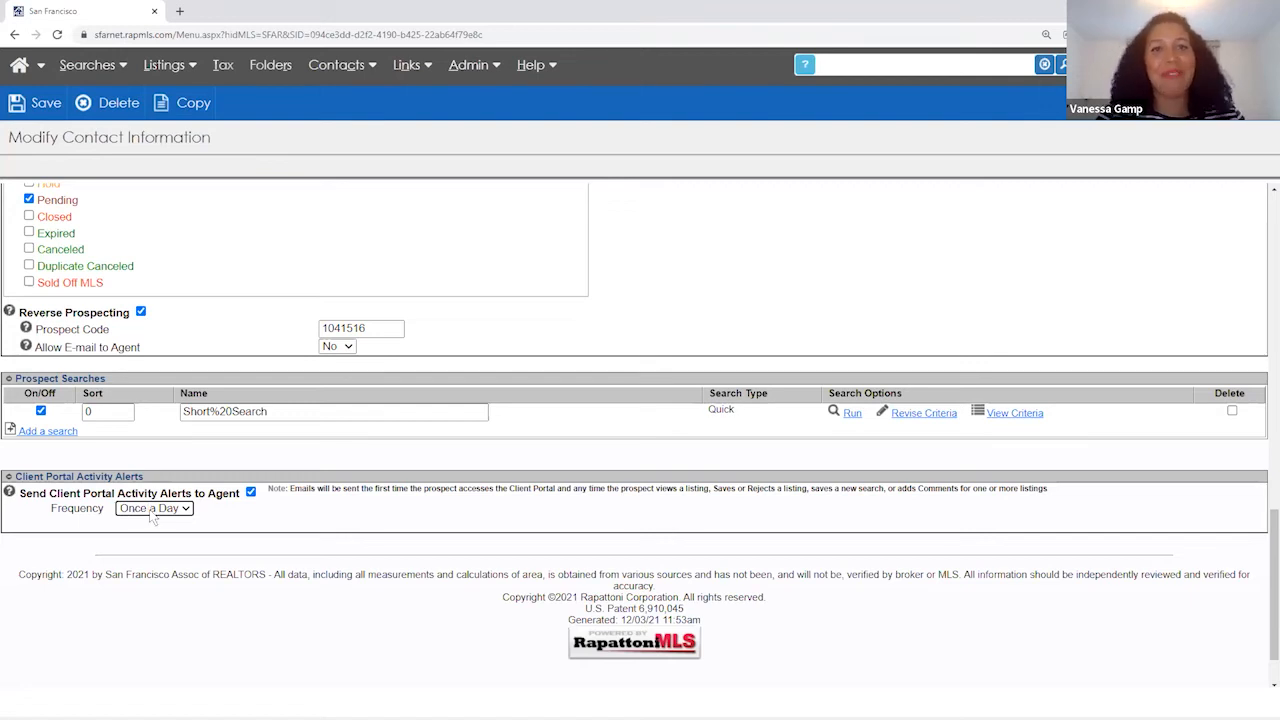
- Save the prospect's contact and advance the presentation to the 'USING the CLIENT PORTAL' slide
scroll(150, 514, "up", 1)
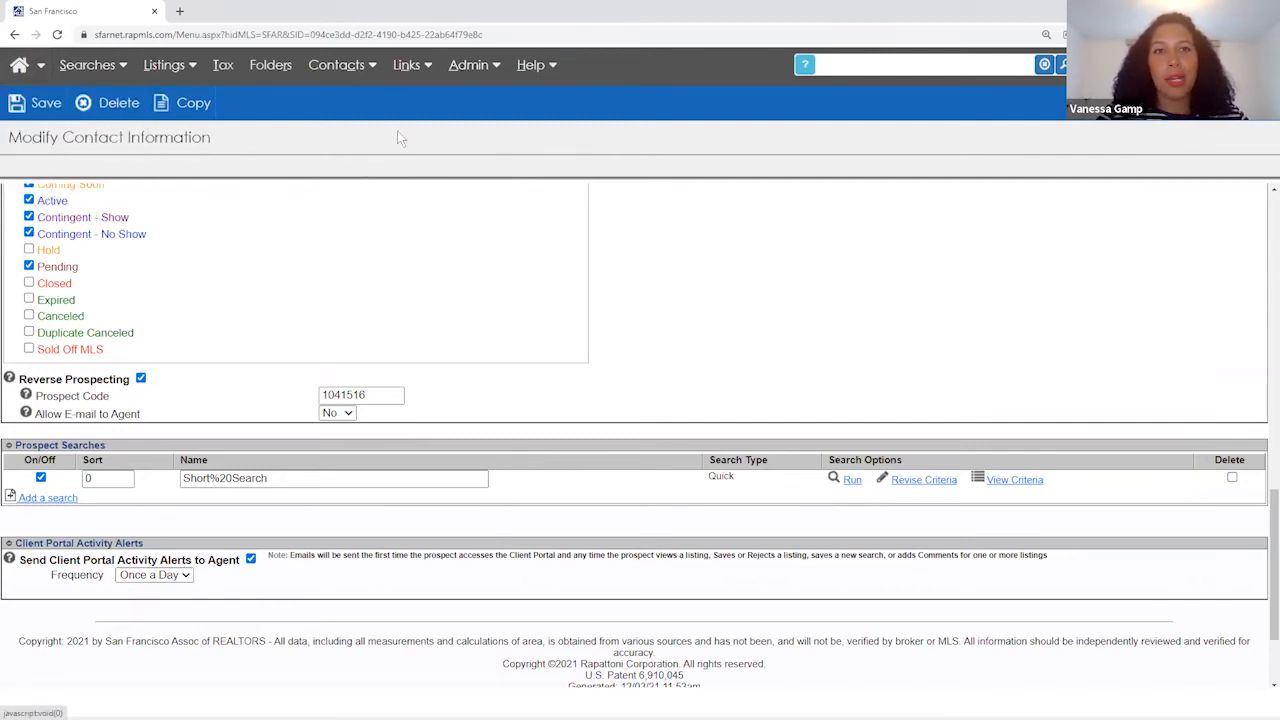
left_click(50, 110)
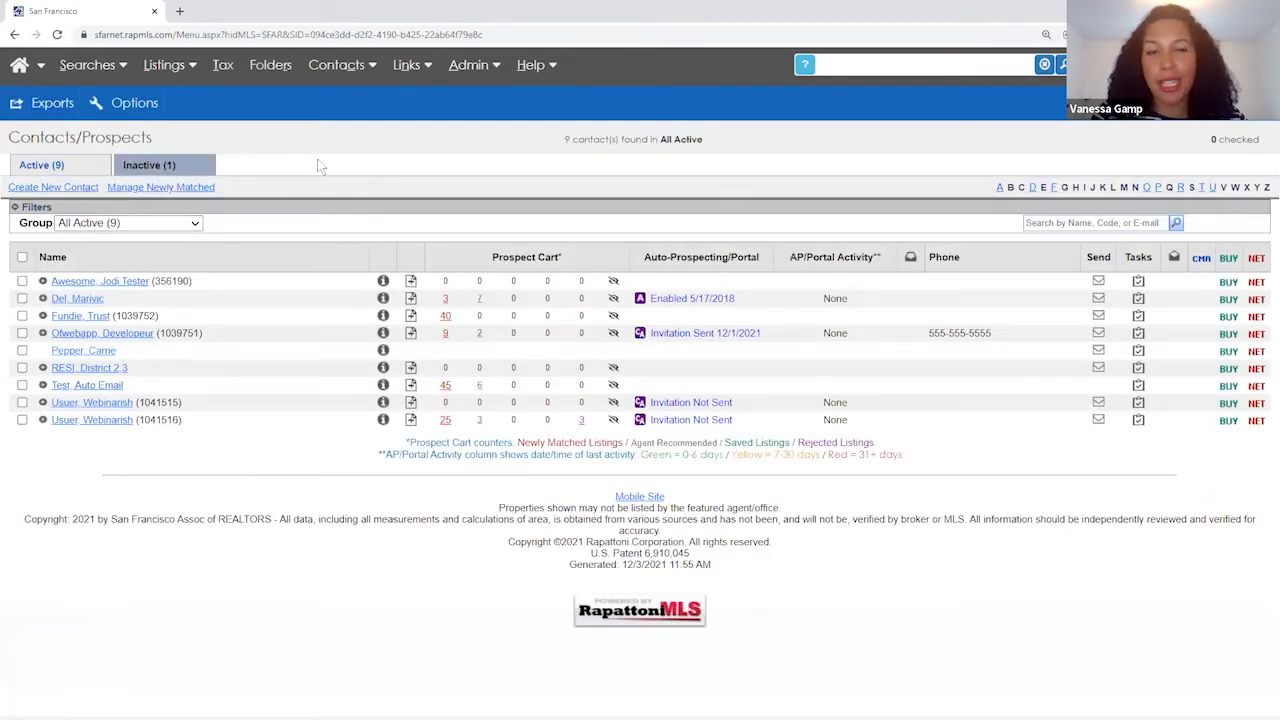
key("alt+Tab")
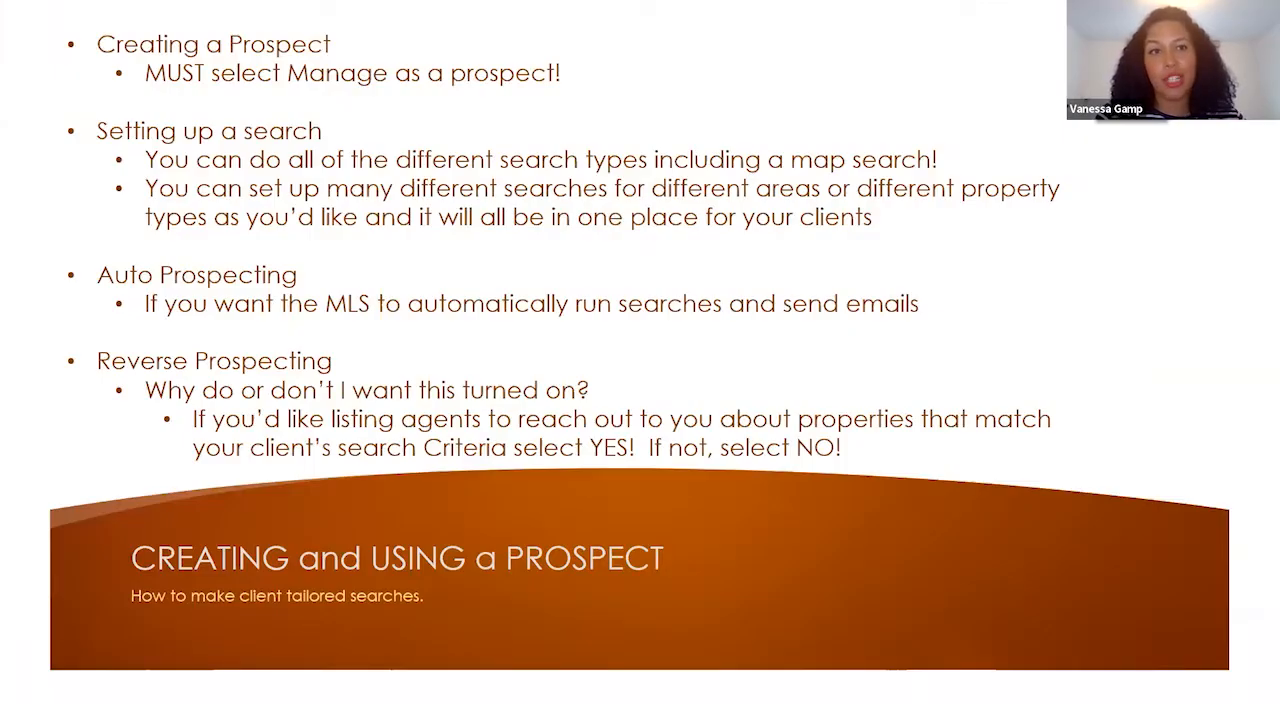
key("Right")
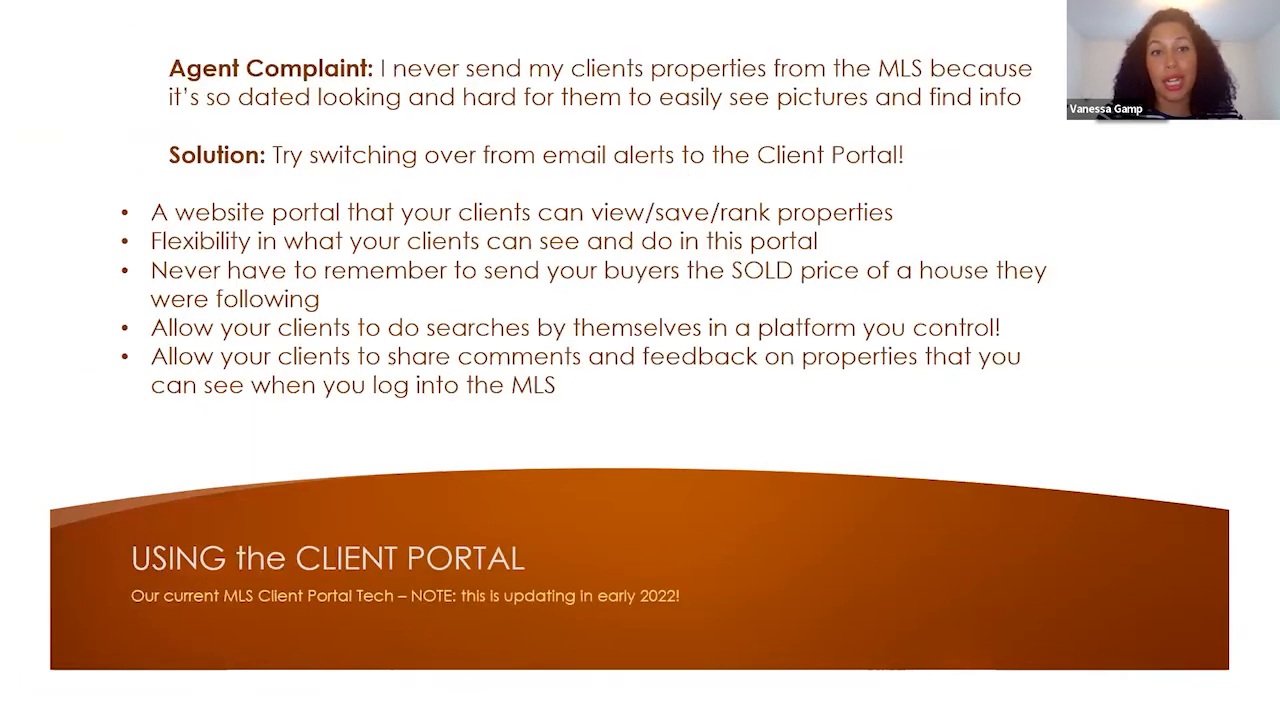
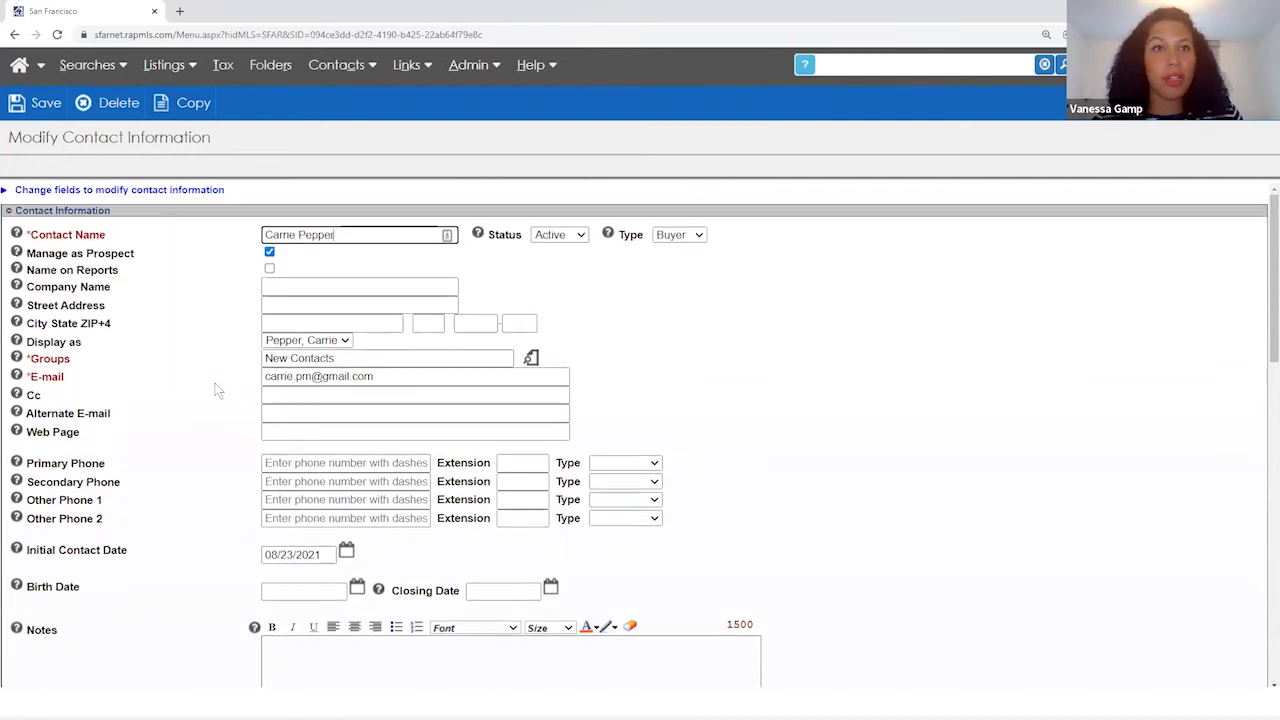
- Open the Searches menu to list the available search types for the prospect
left_click(87, 64)
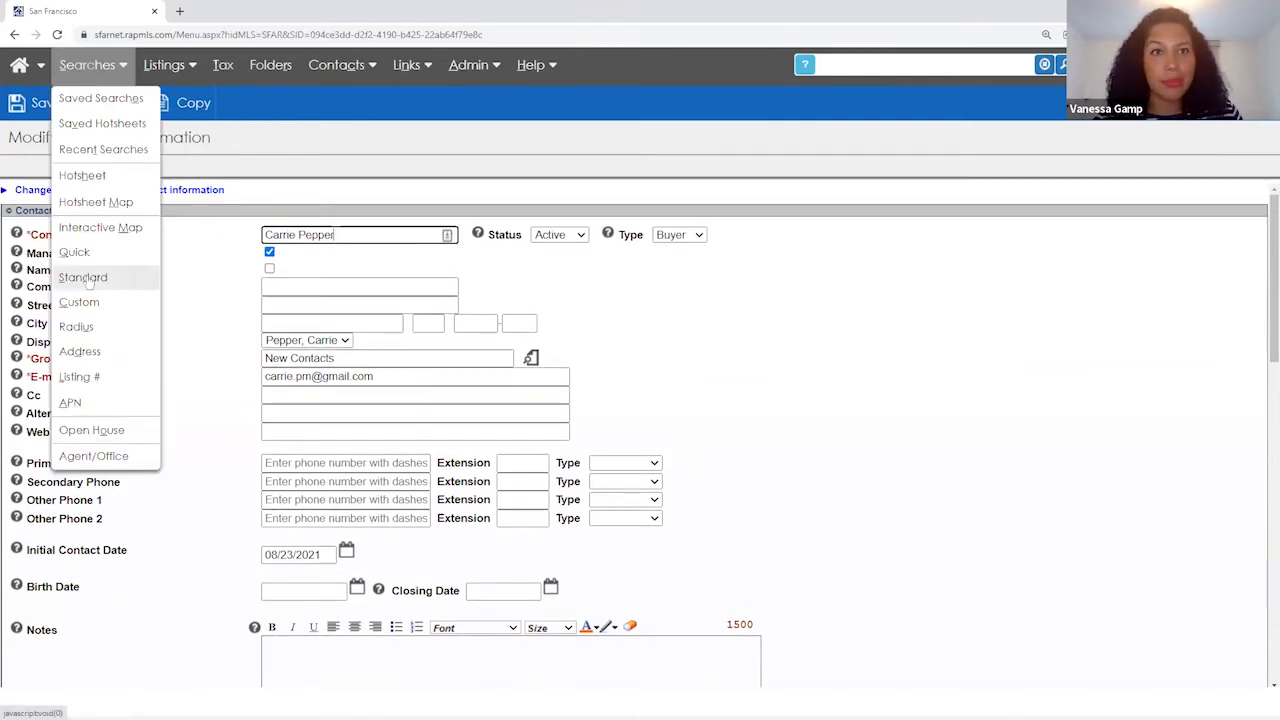
- Start a new Standard Search and use Ctrl+F to locate the Occupant Type criterion
left_click(84, 277)
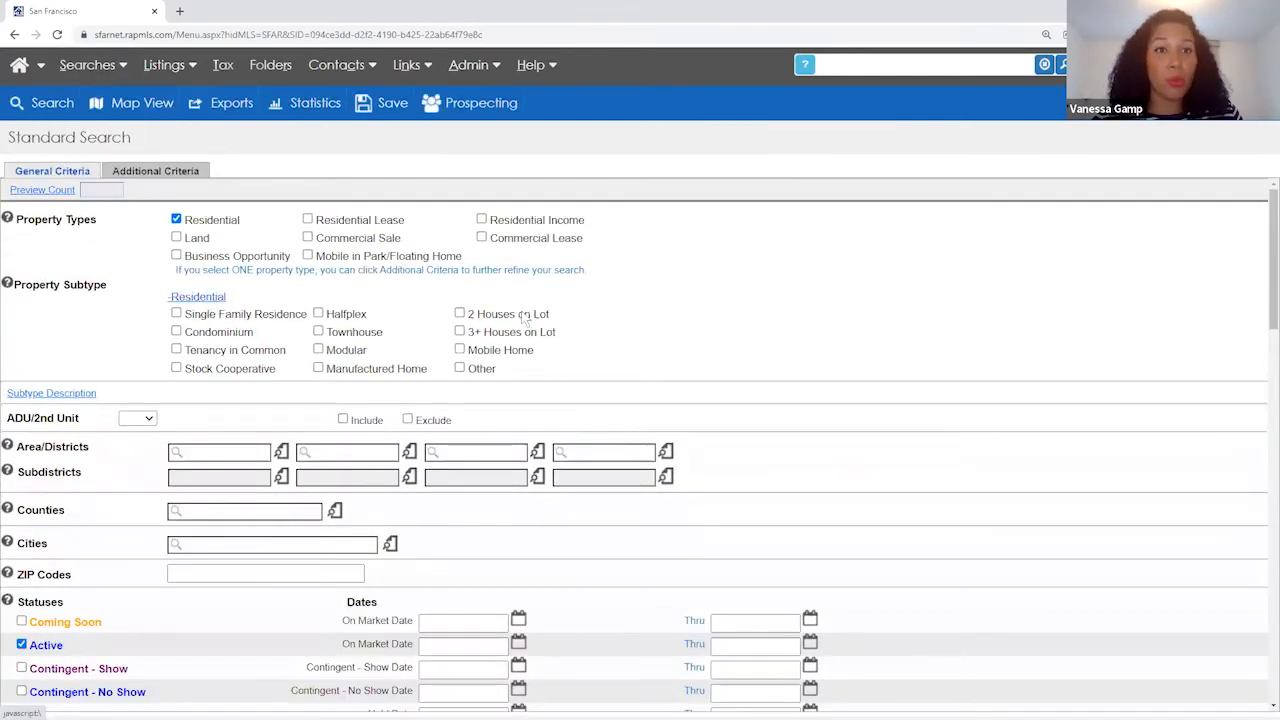
key("ctrl+f")
type("vaca")
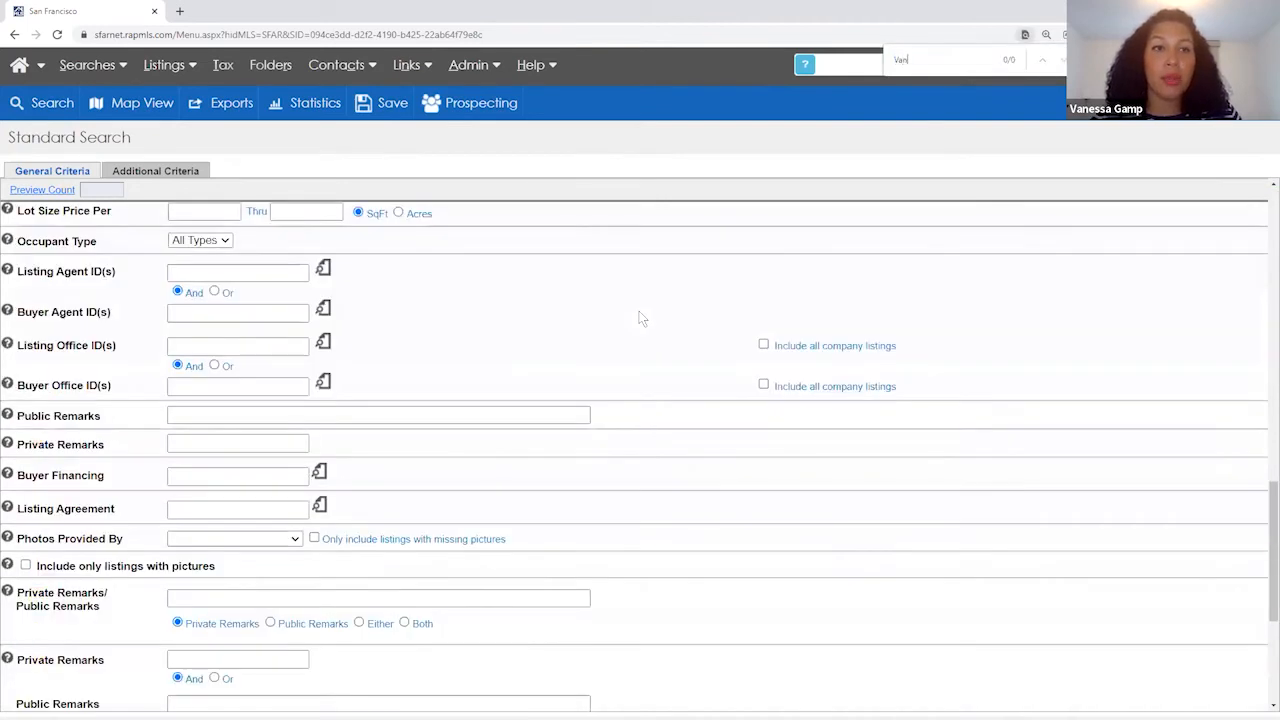
key("BackSpace")
key("BackSpace")
key("BackSpace")
key("BackSpace")
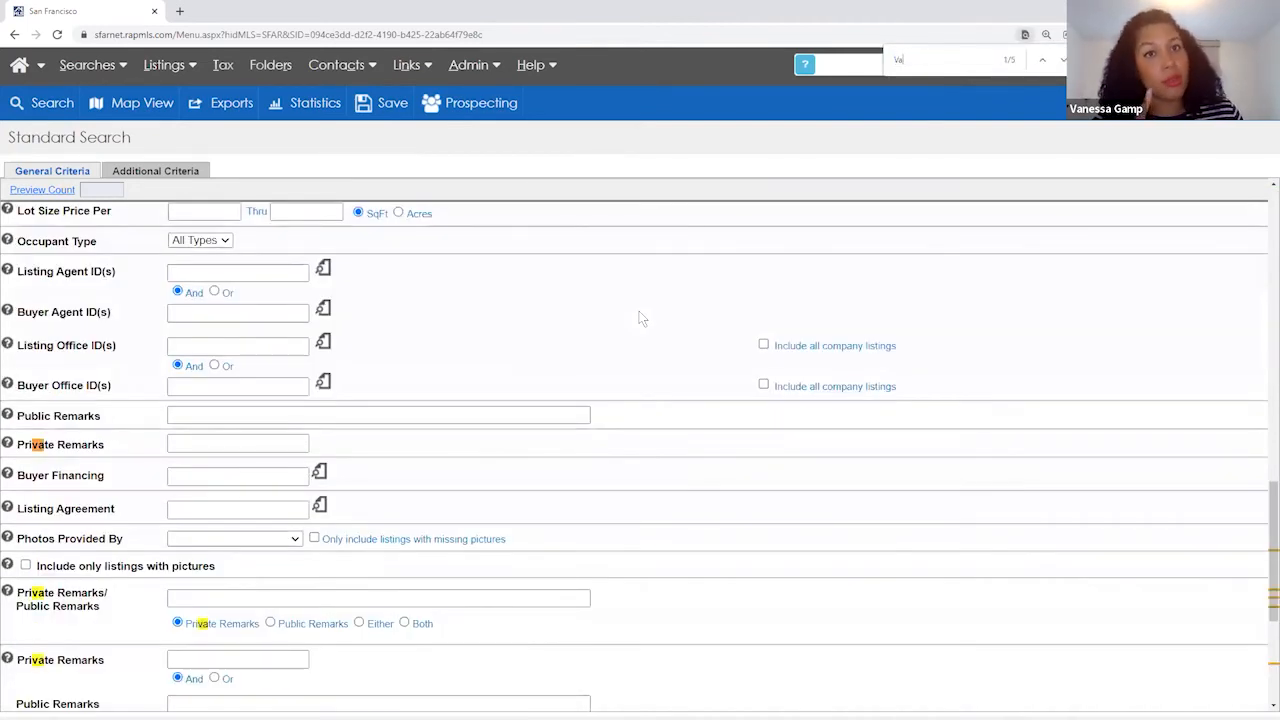
type("O")
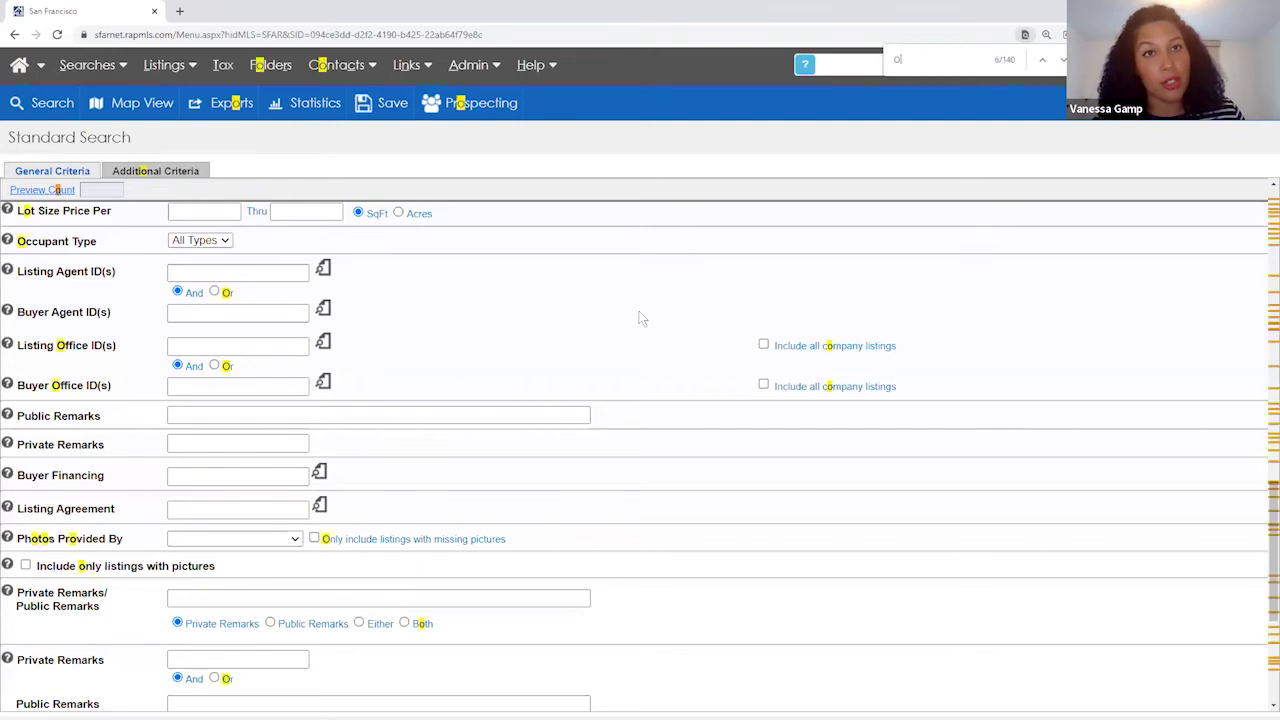
type("ccupied")
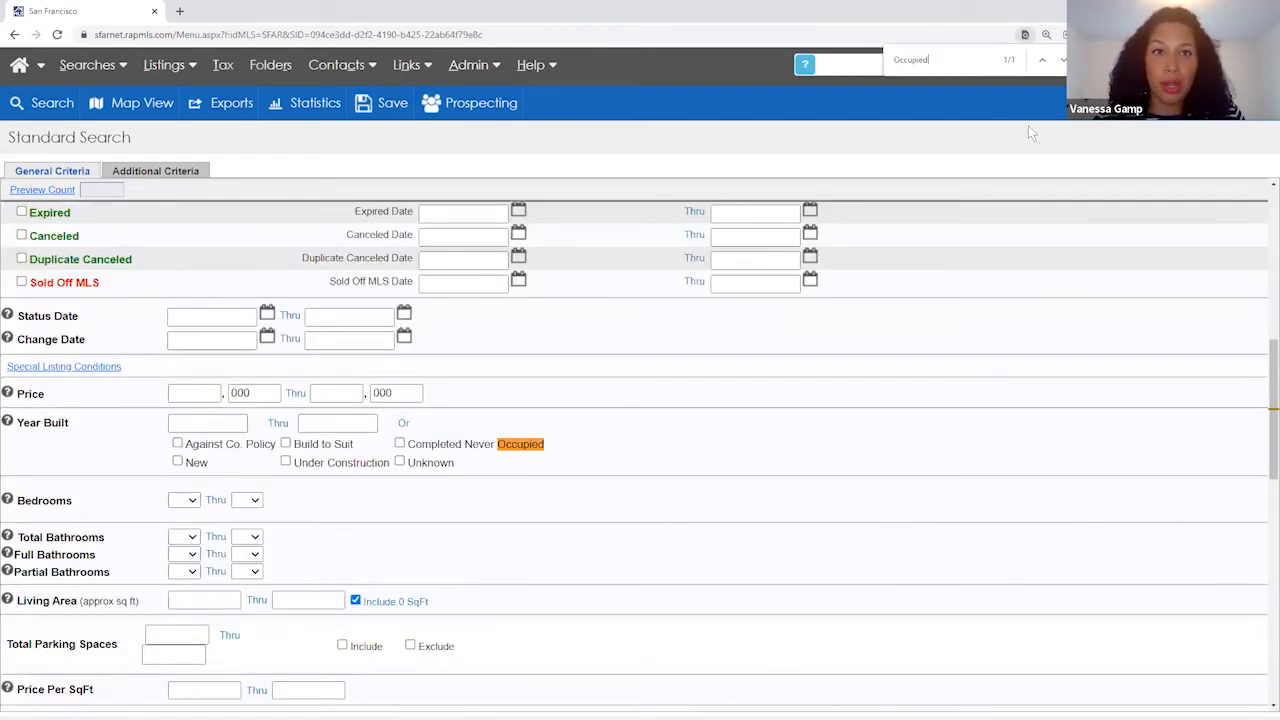
key("BackSpace")
key("BackSpace")
key("BackSpace")
key("BackSpace")
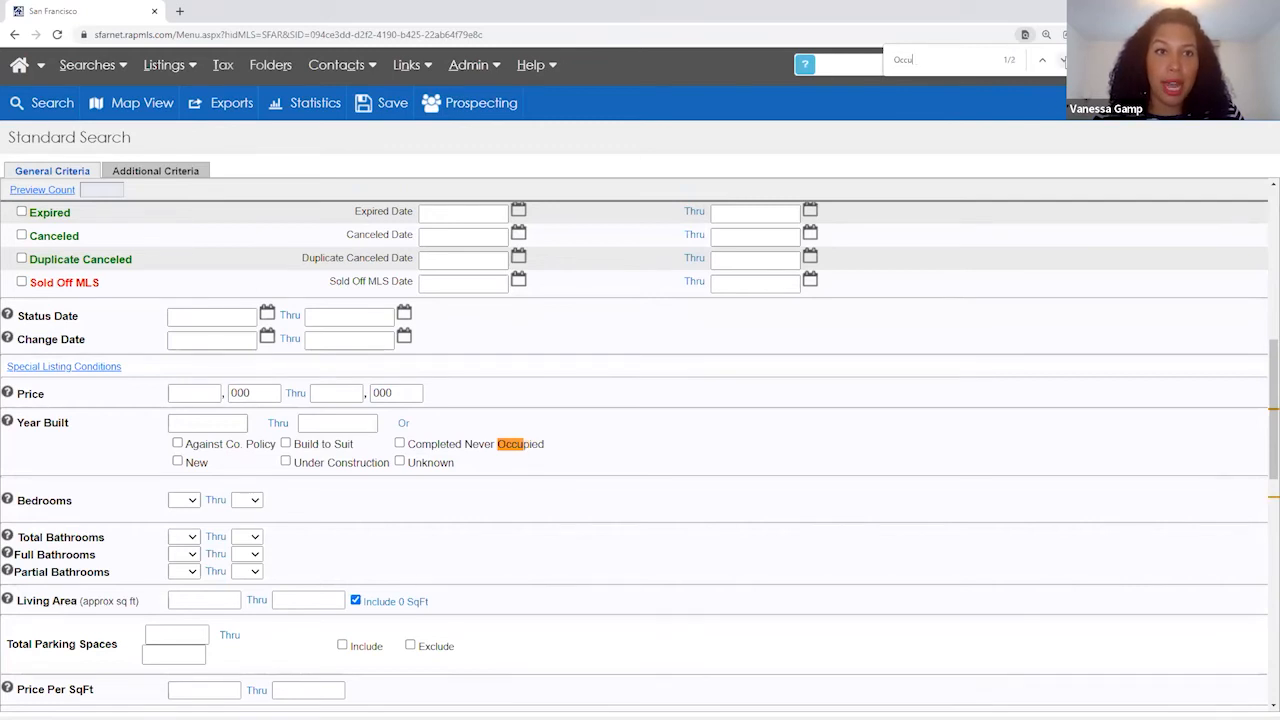
key("Return")
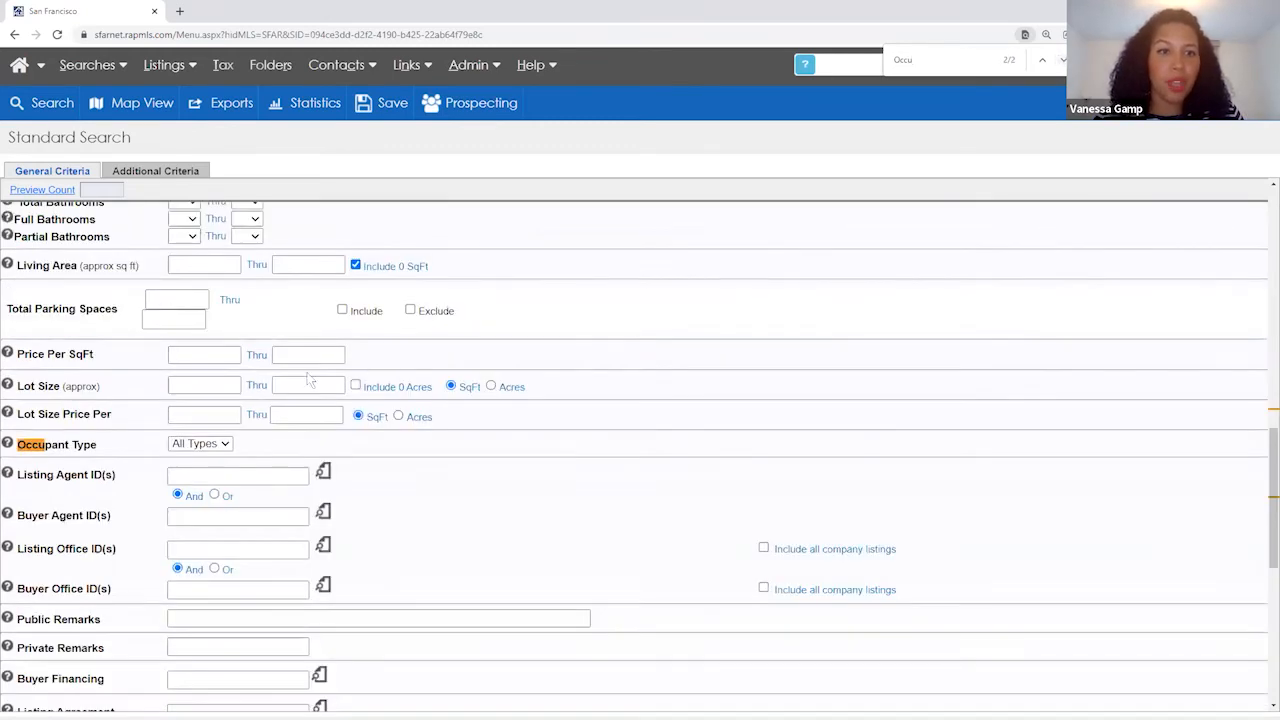
- Set the Occupant Type dropdown to Vacant
left_click(216, 446)
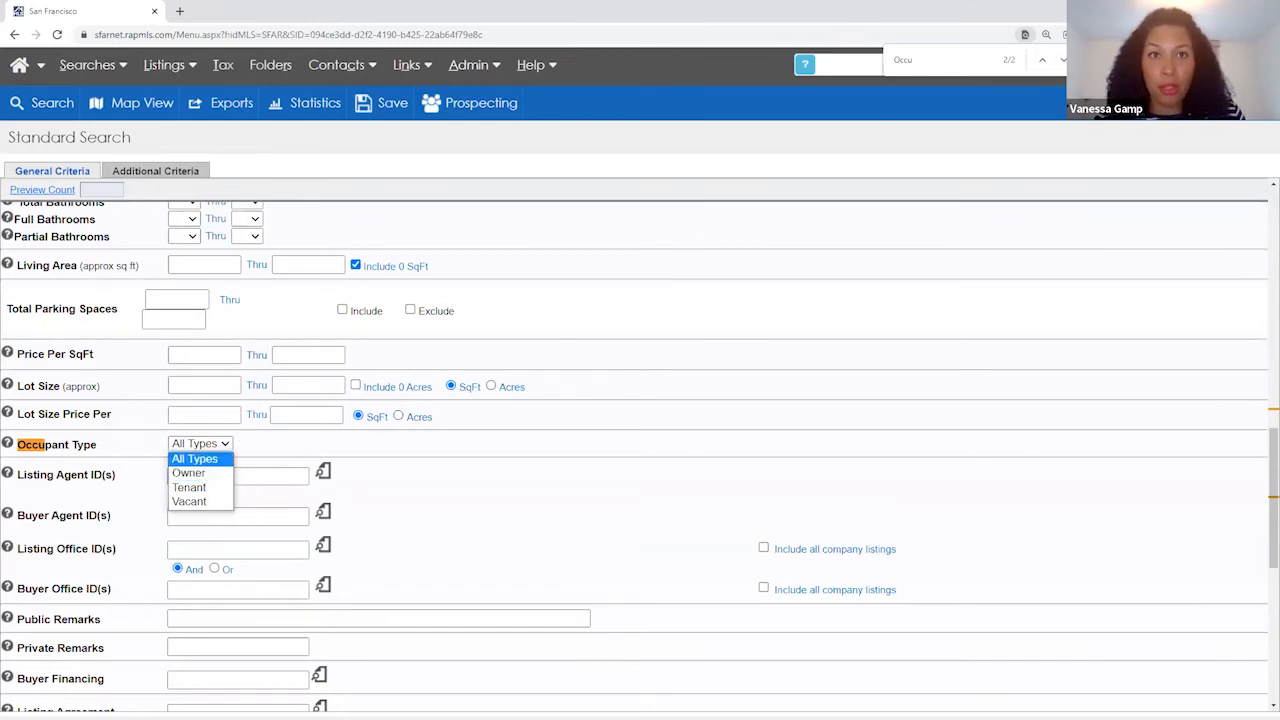
key("Escape")
left_click(200, 443)
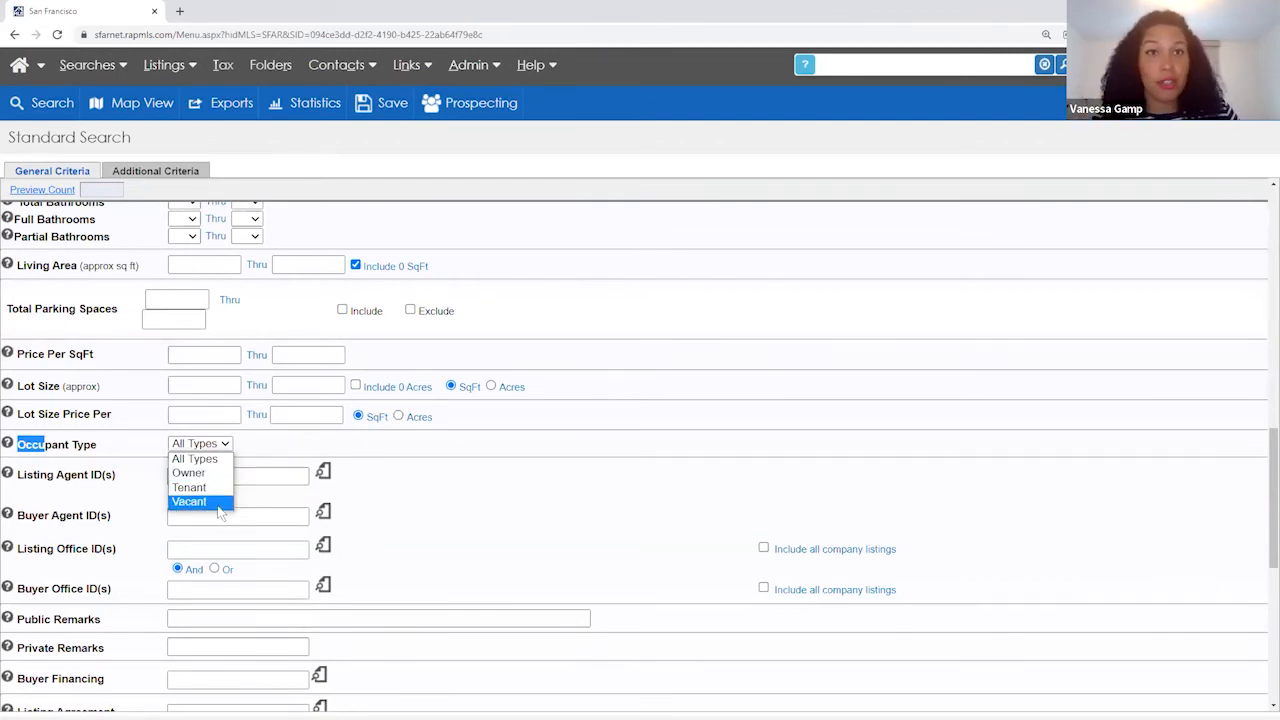
left_click(187, 506)
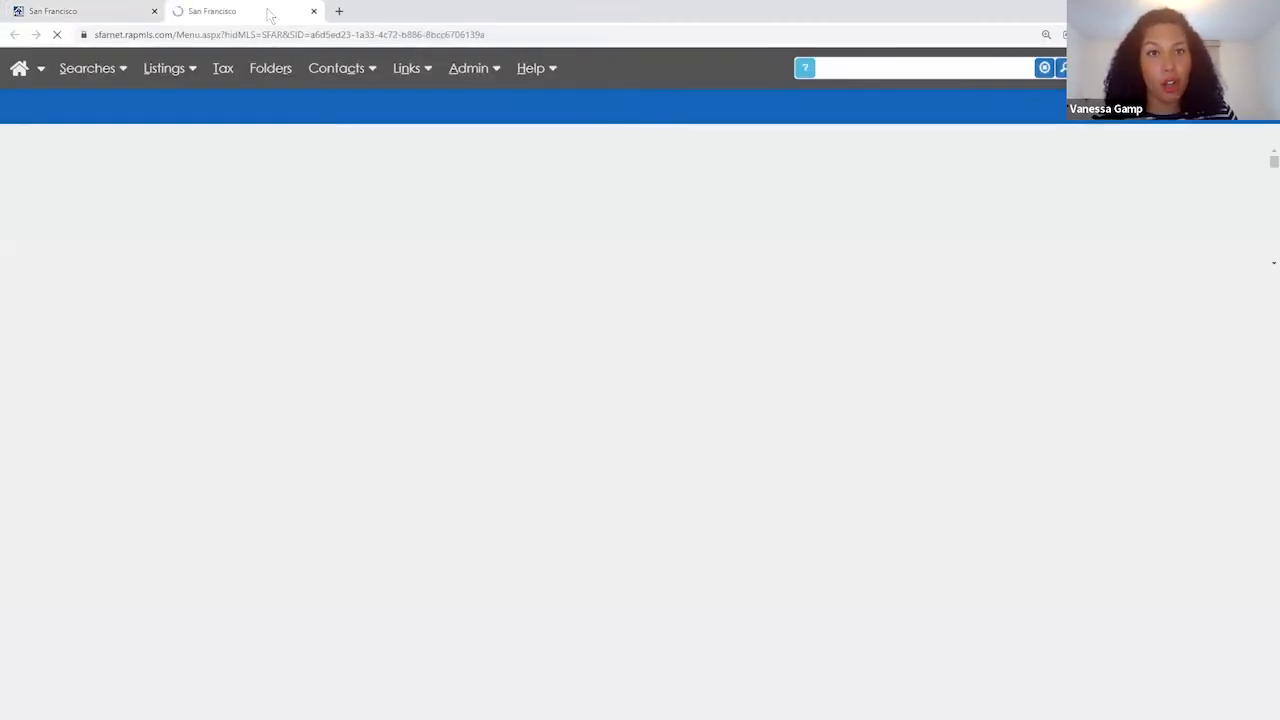
- Open the prospect's contact record from the New Contacts group
mouse_move(355, 75)
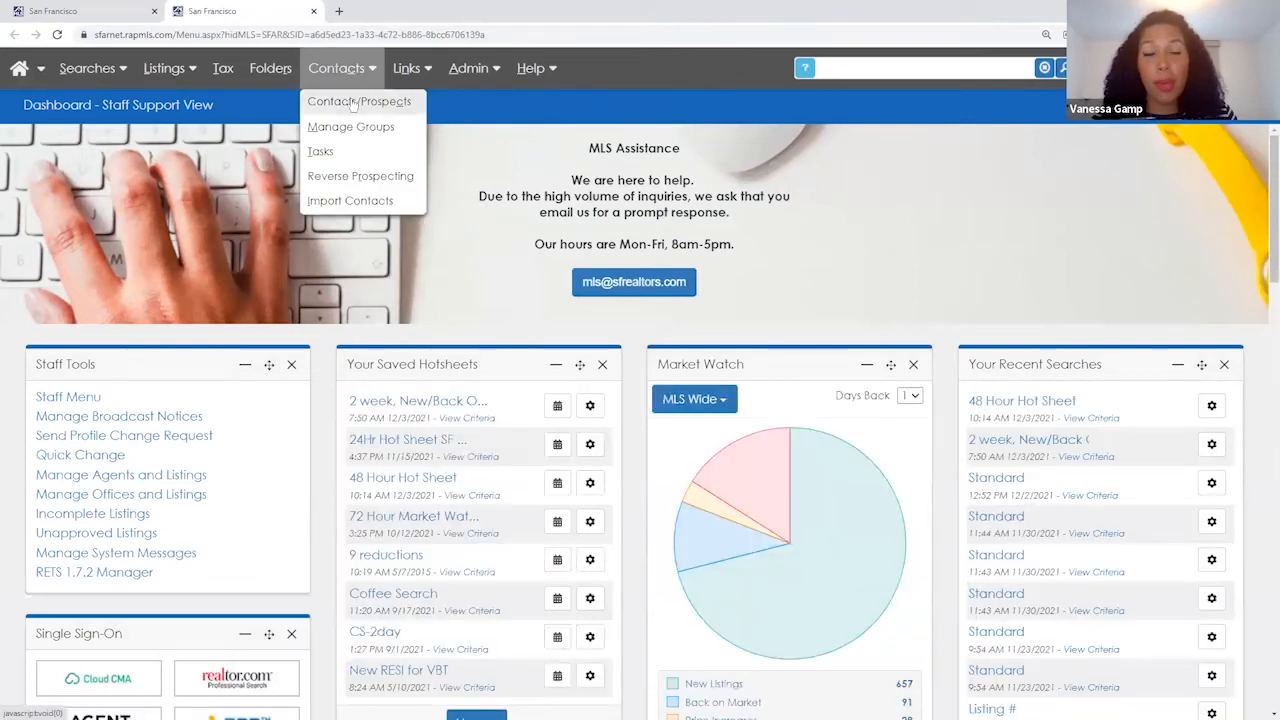
left_click(359, 101)
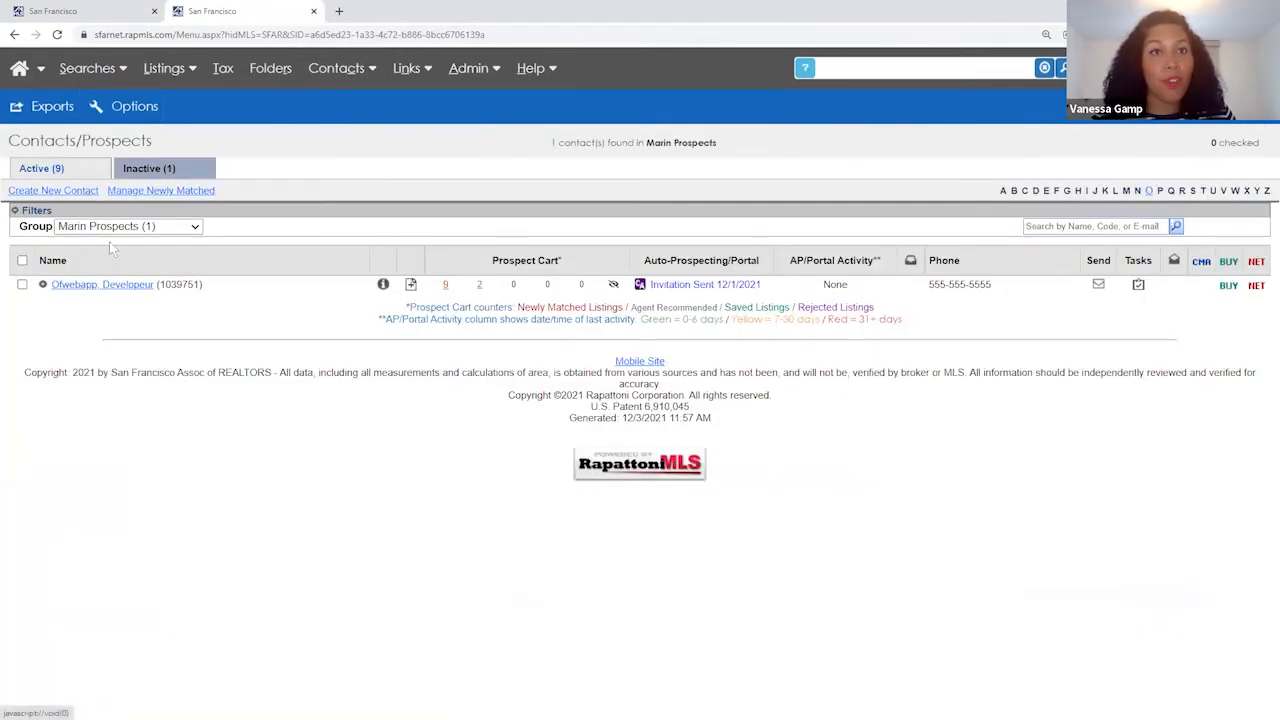
left_click(109, 229)
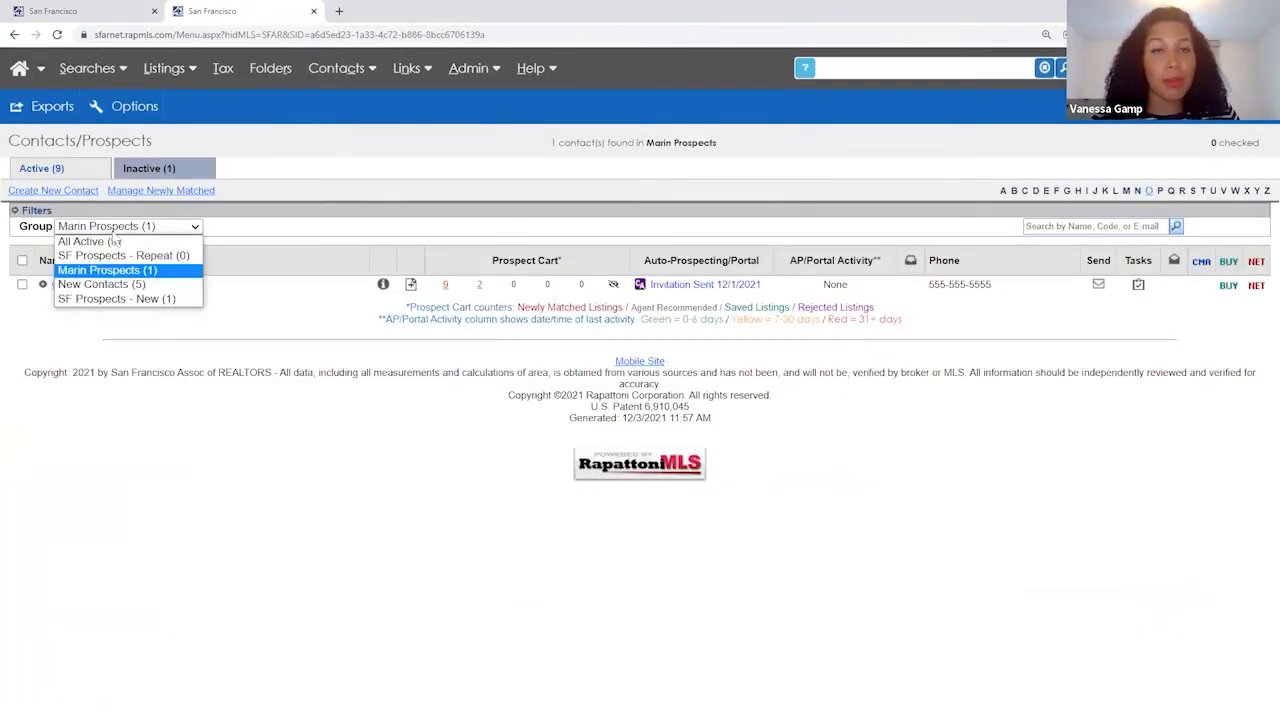
left_click(100, 285)
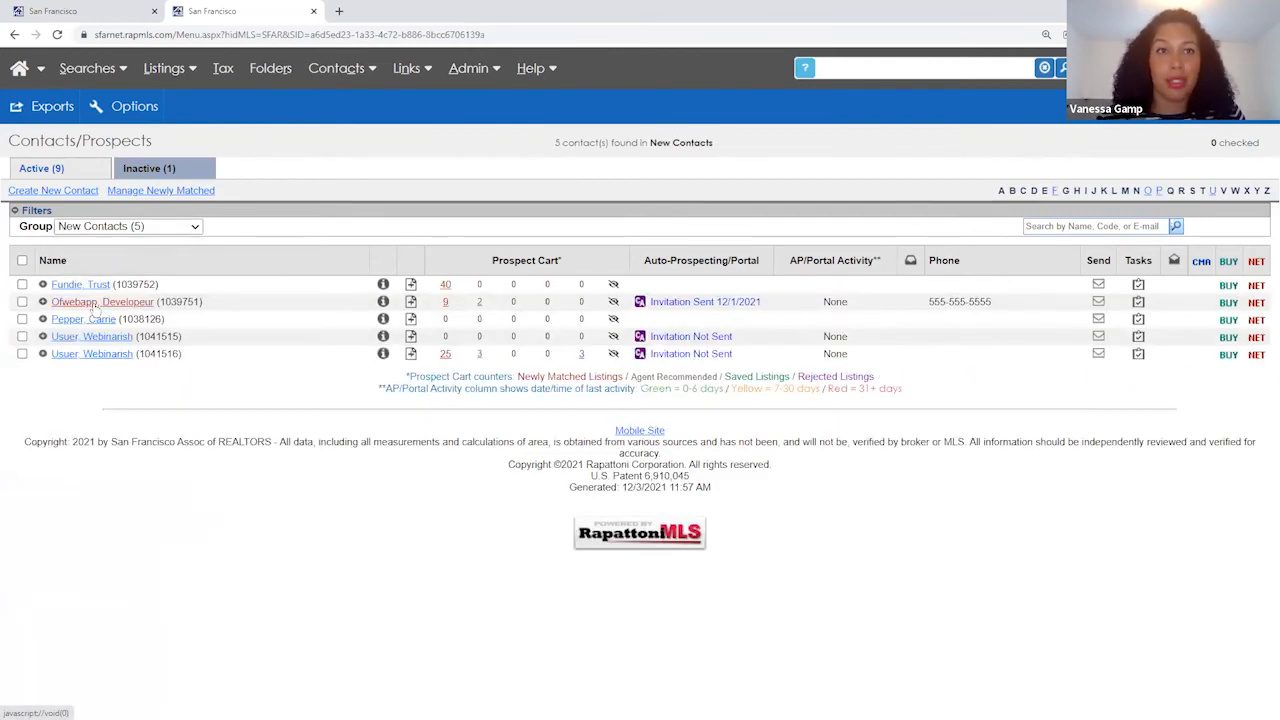
left_click(92, 318)
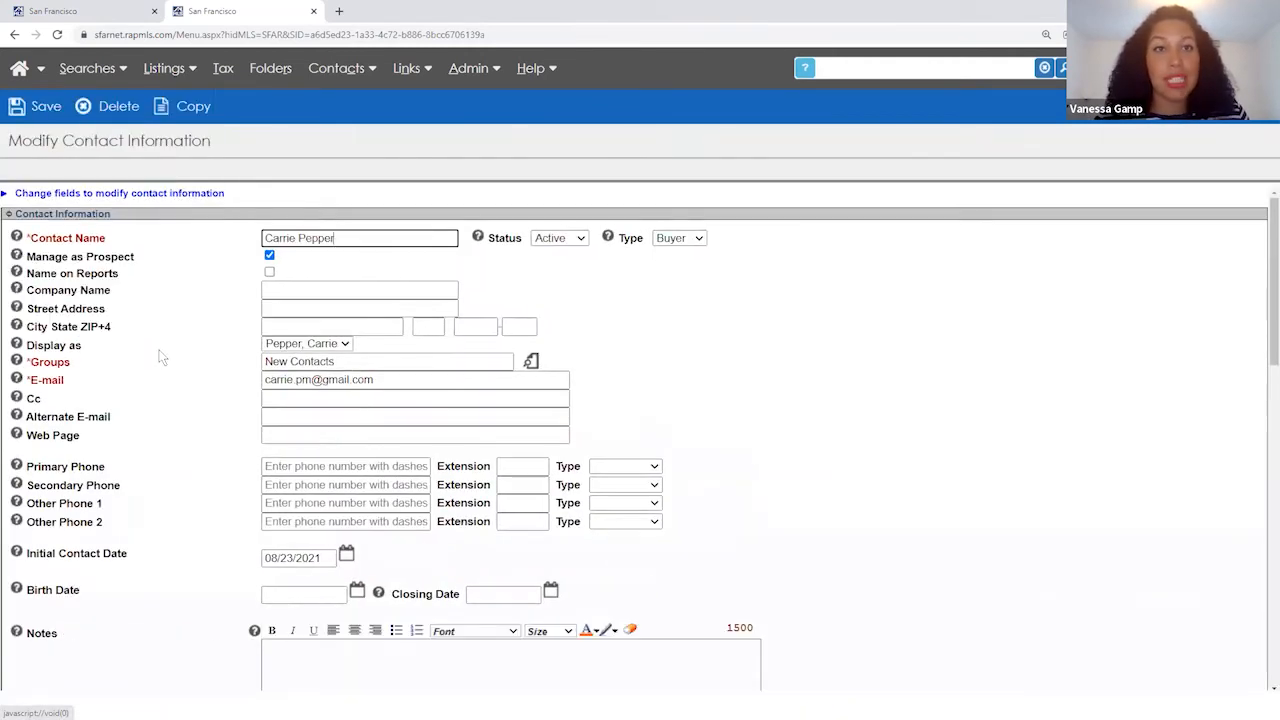
- Turn on Auto-Prospecting for the contact
scroll(158, 357, "down", 4)
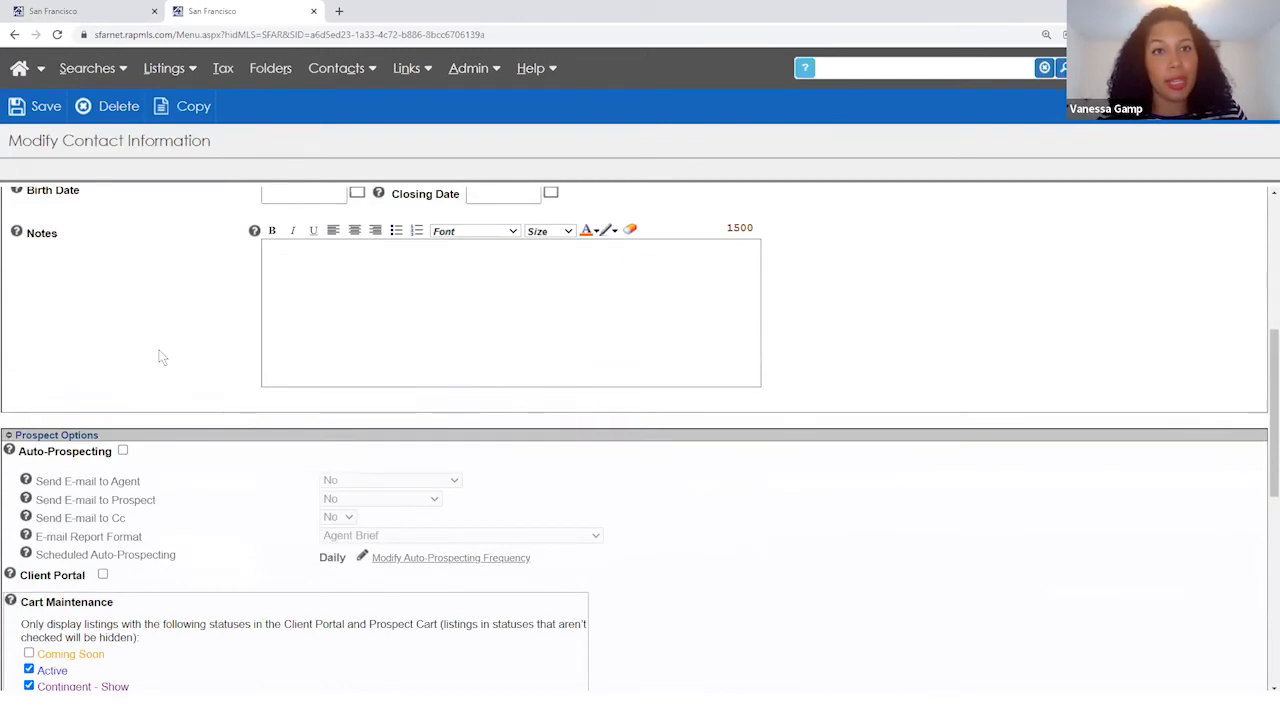
scroll(158, 357, "up", 2)
scroll(158, 357, "up", 4)
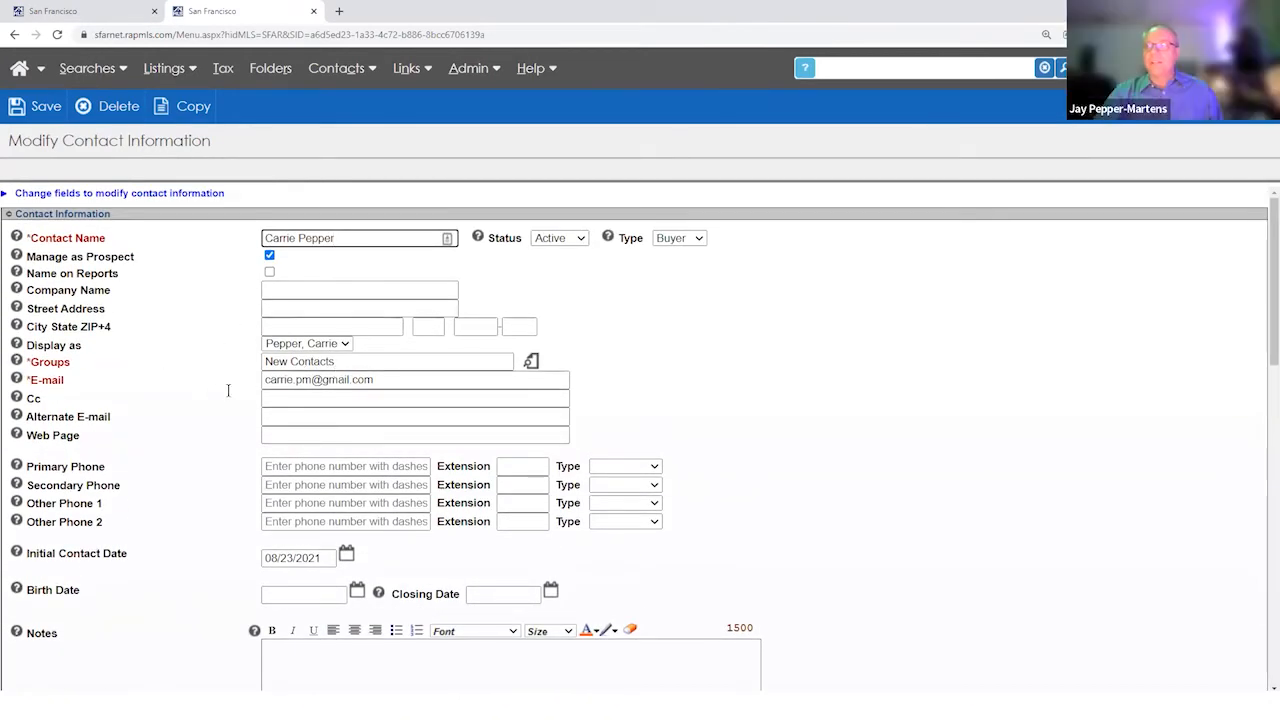
scroll(212, 240, "down", 3)
scroll(244, 284, "up", 2)
scroll(192, 437, "down", 4)
scroll(195, 445, "down", 1)
left_click(122, 450)
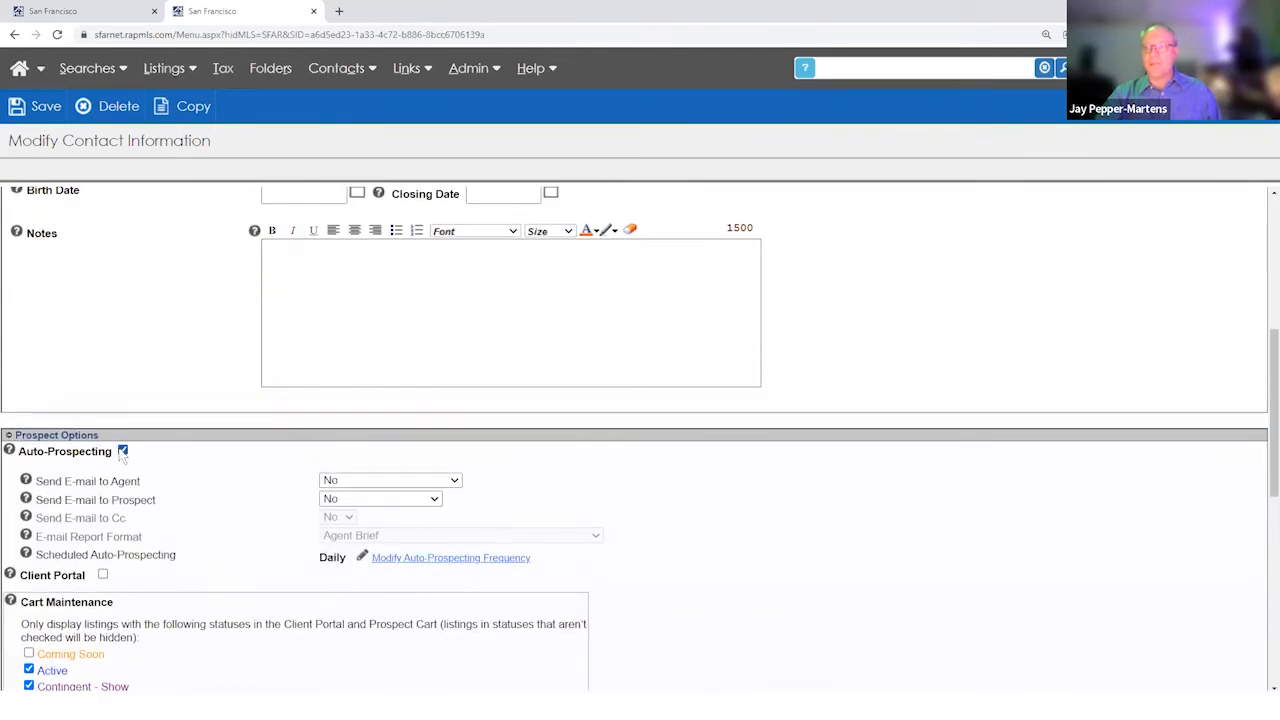
- Enable Client Portal for the prospect and choose Send Later for the invitation
left_click(1009, 113)
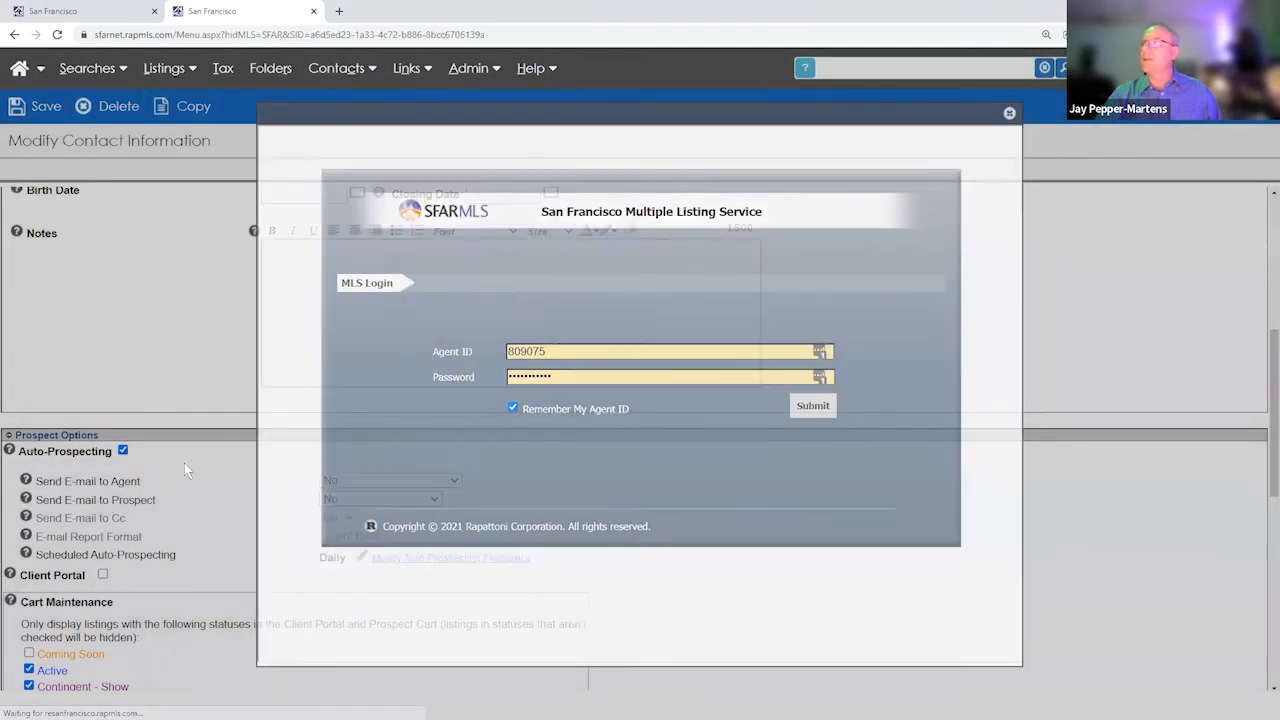
scroll(109, 505, "down", 3)
left_click(102, 374)
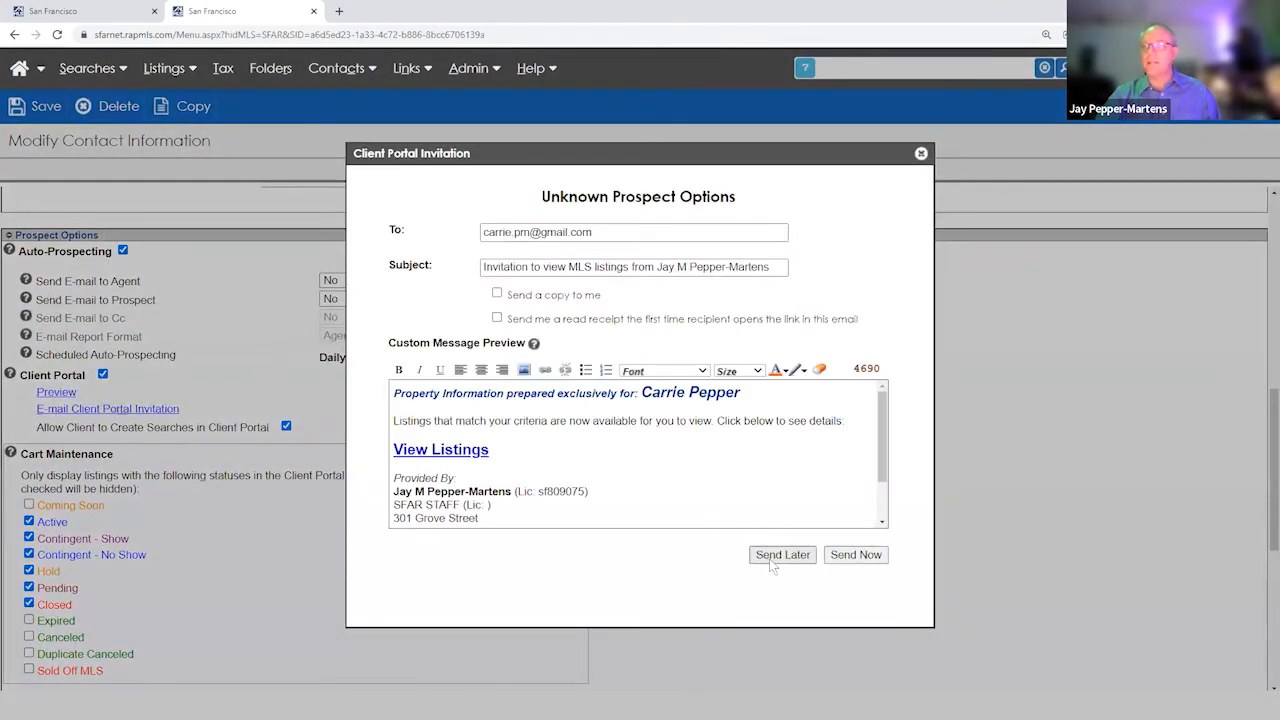
left_click(771, 560)
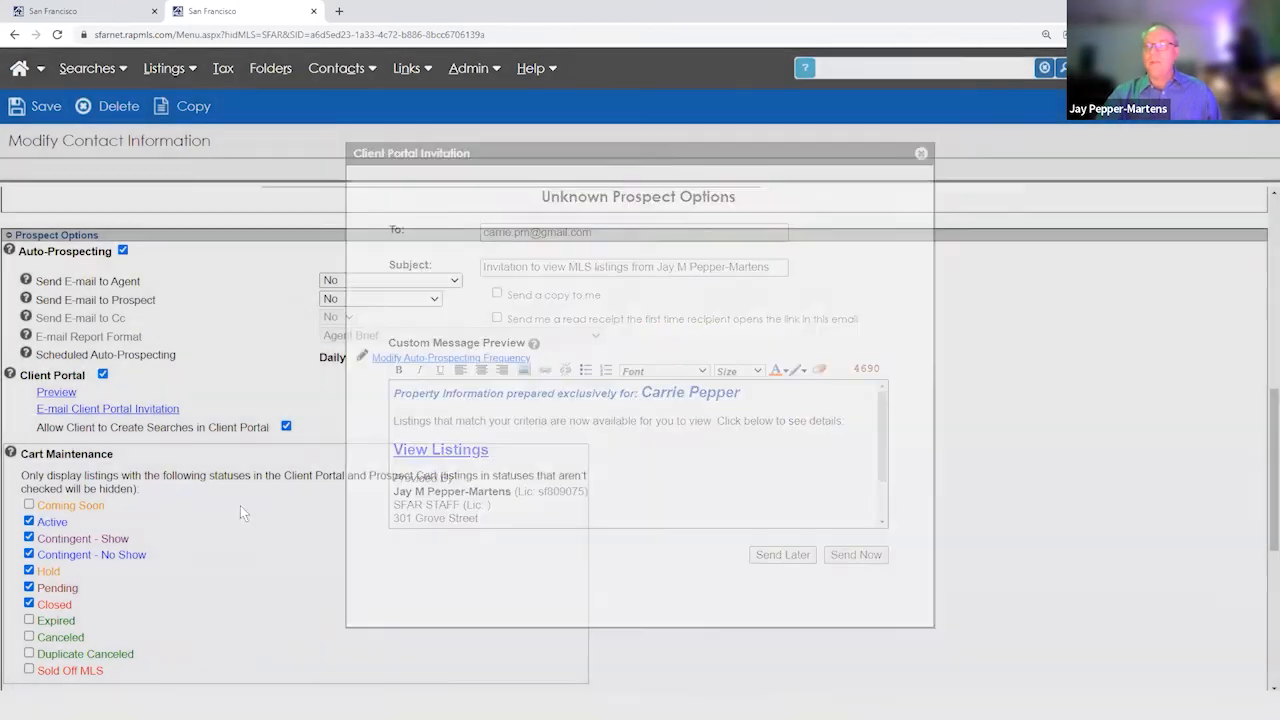
- Begin adding a new search for the prospect with Add a search
scroll(240, 505, "down", 3)
scroll(160, 527, "down", 1)
left_click(52, 518)
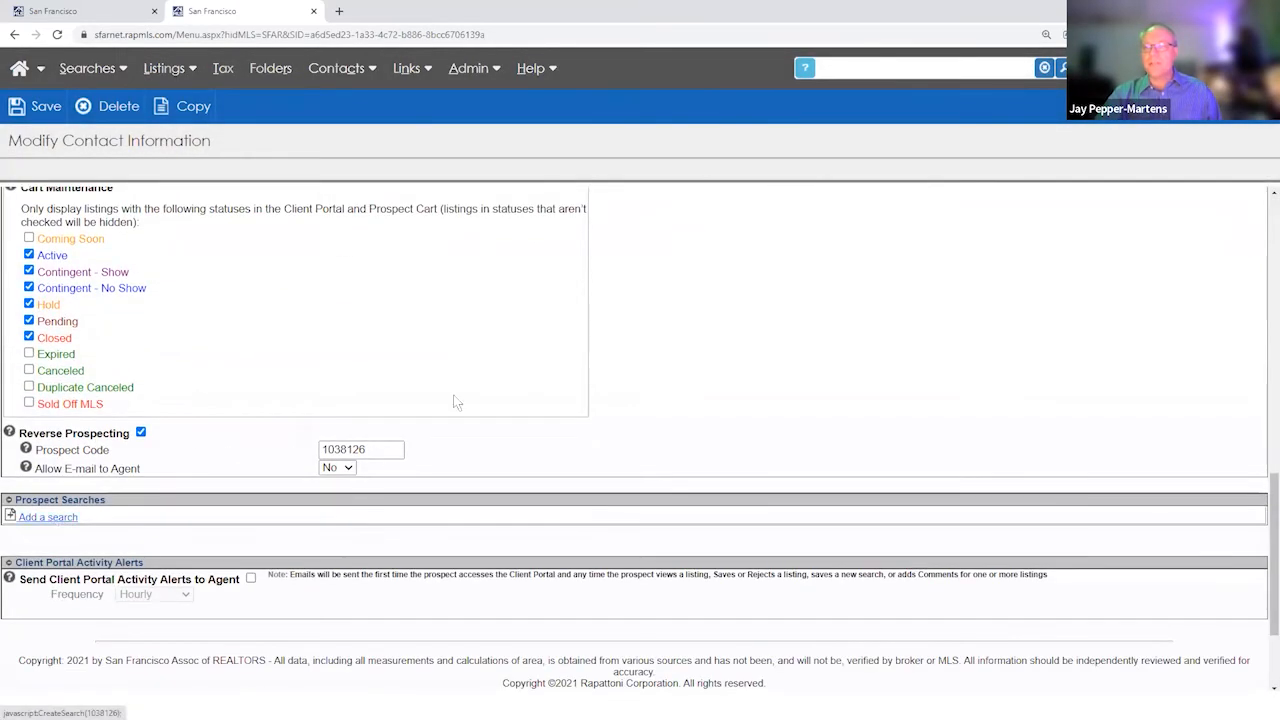
left_click(680, 232)
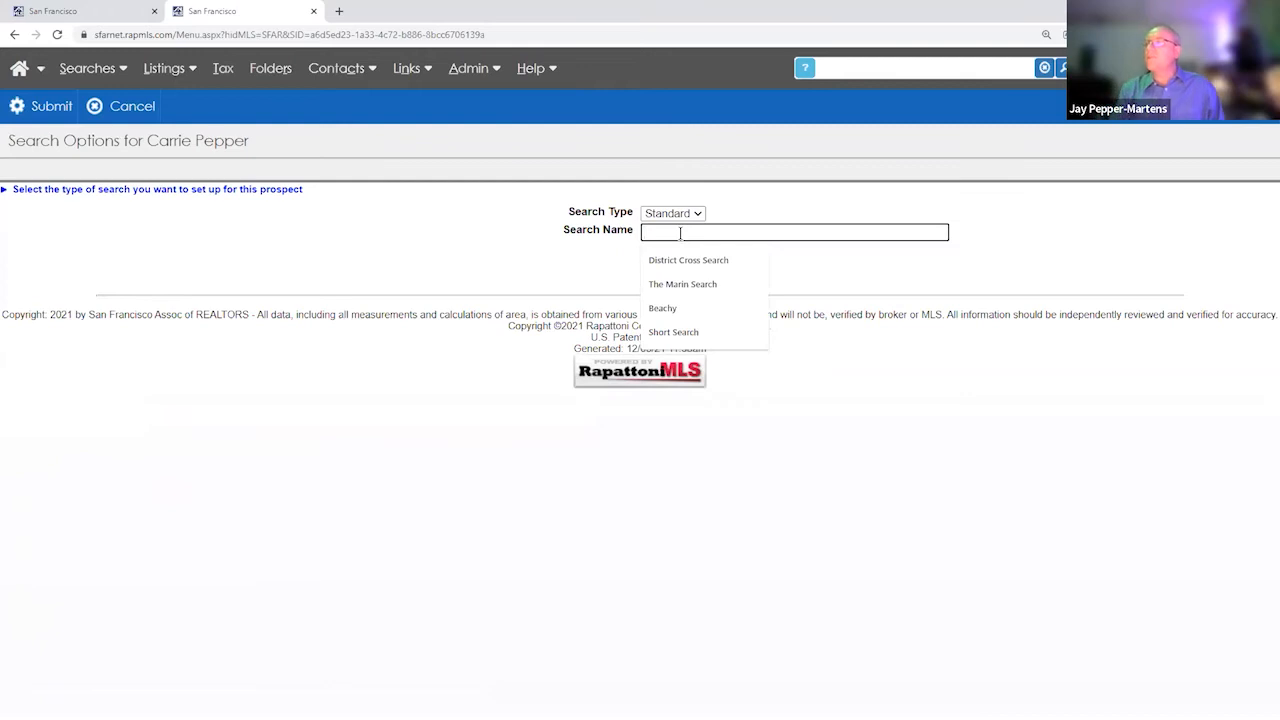
type("Not ")
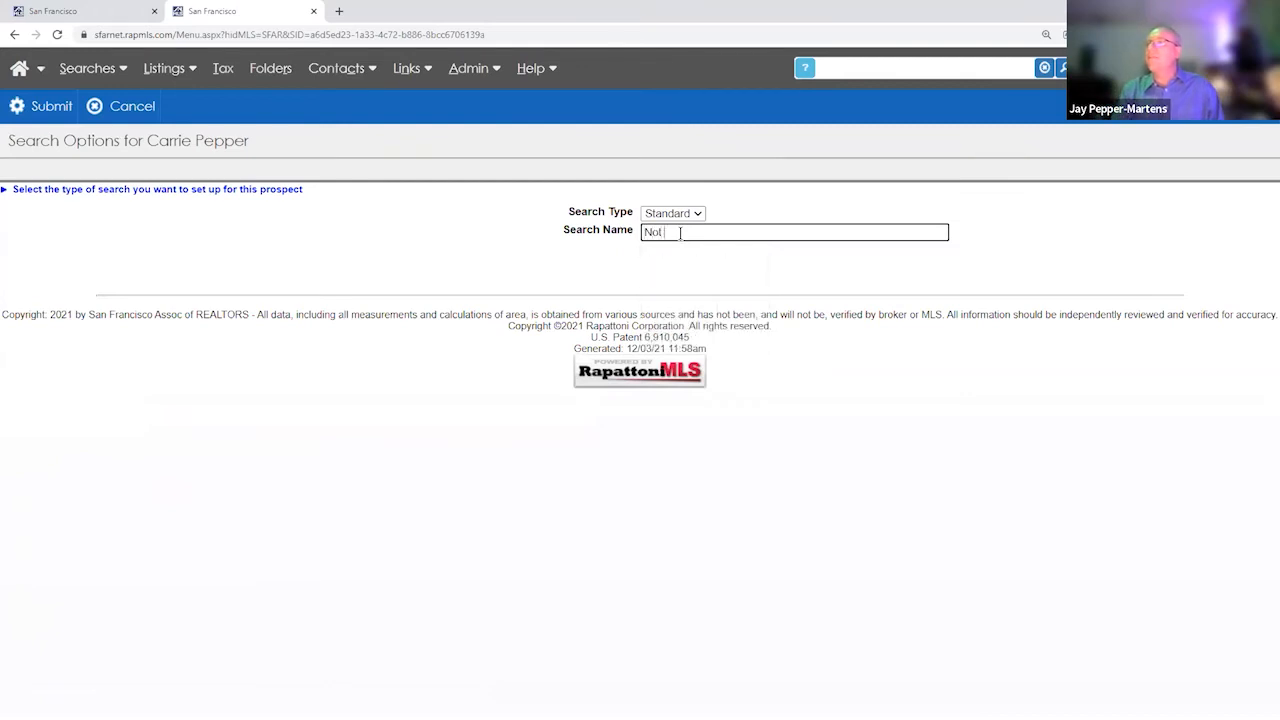
type("Tennant")
key("BackSpace")
key("BackSpace")
key("BackSpace")
key("BackSpace")
key("BackSpace")
type("ant Occu")
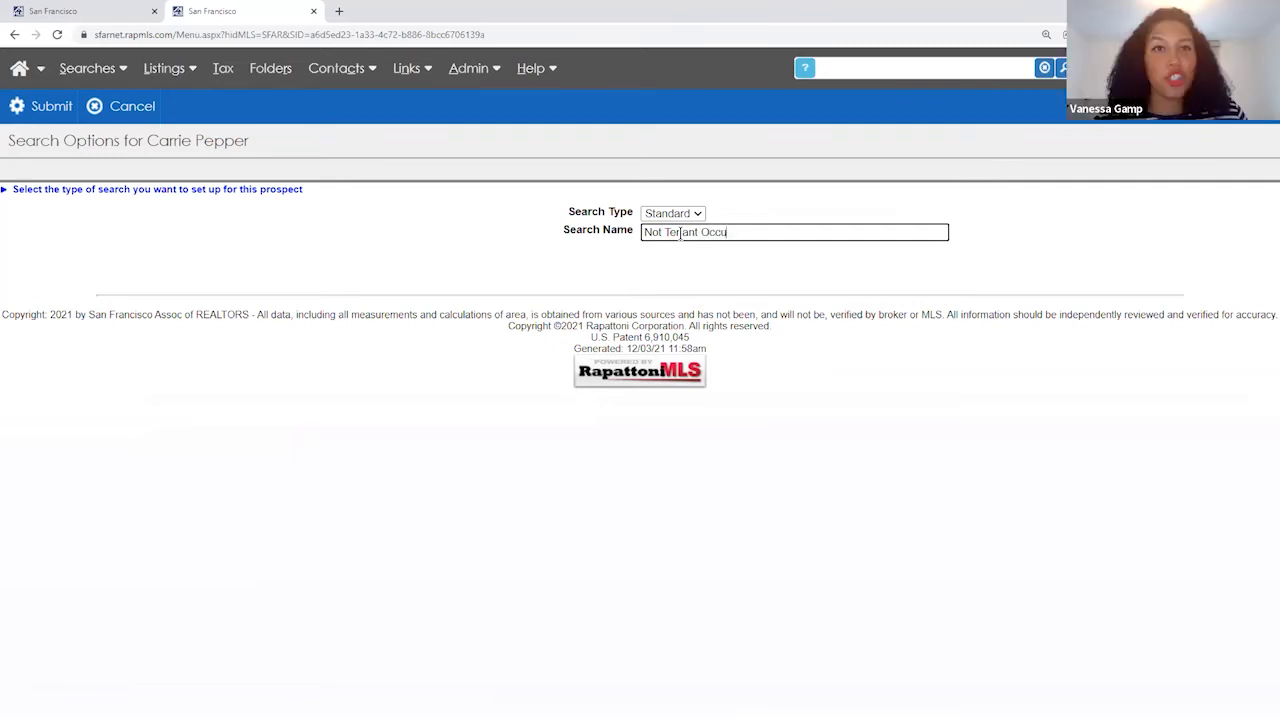
type("ped")
key("BackSpace")
key("BackSpace")
type("ied")
key("ctrl+a")
key("BackSpace")
type("Vacant")
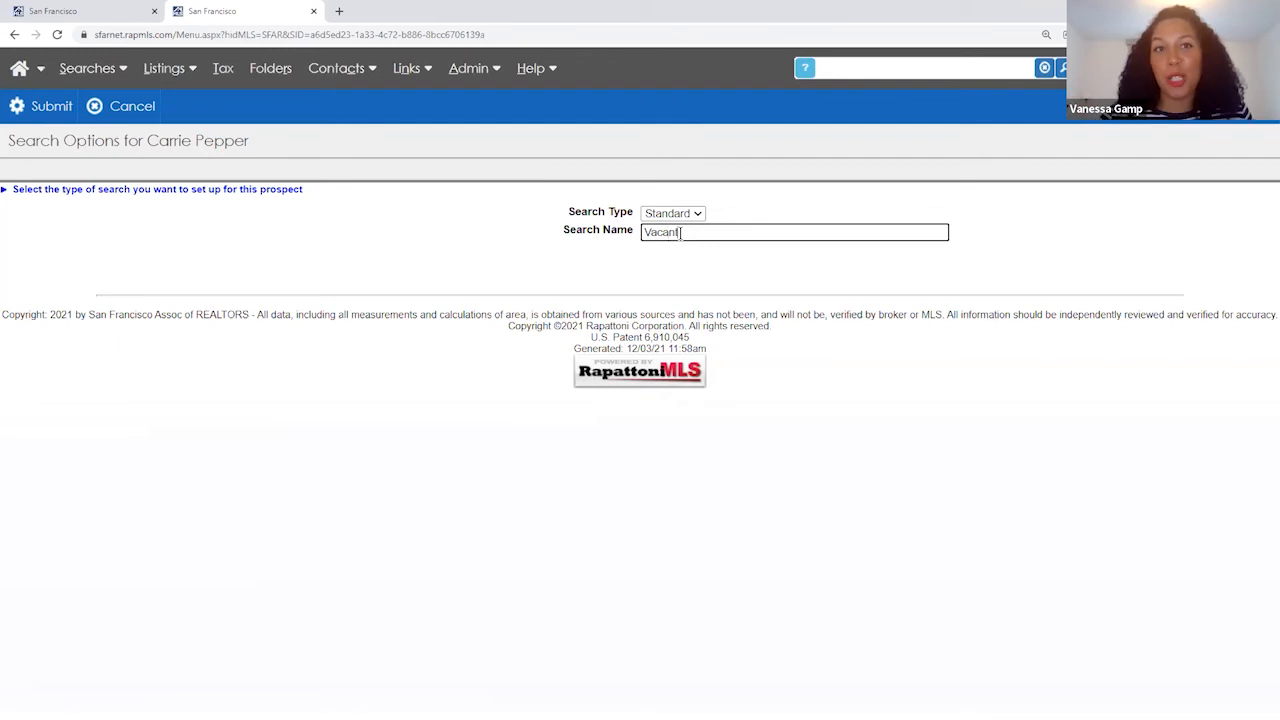
key("ctrl+a")
key("BackSpace")
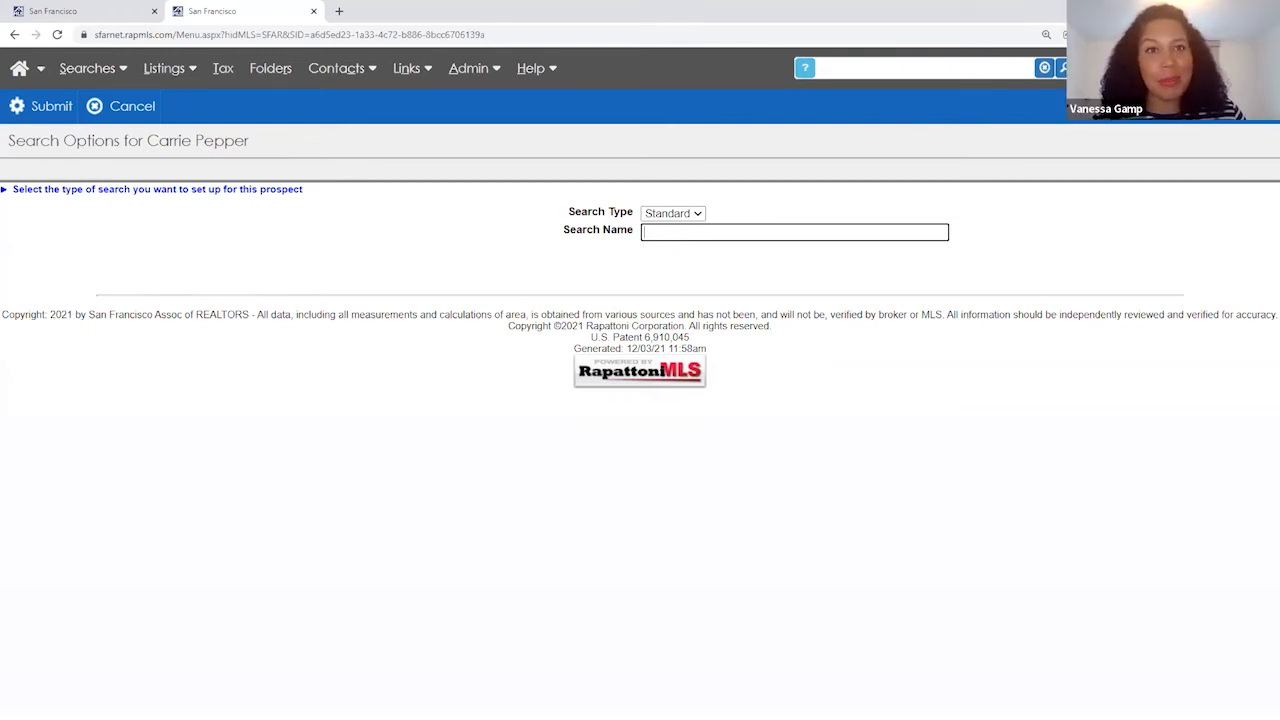
key("alt+Tab")
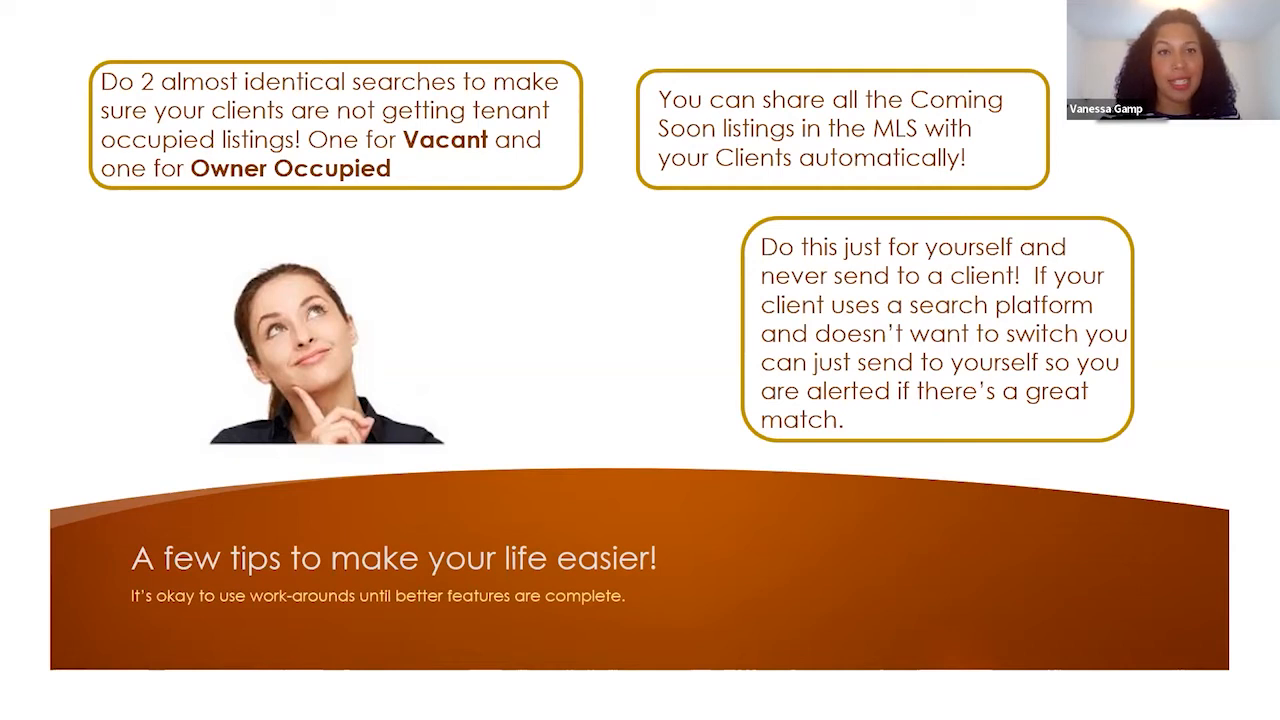
- Cancel the new search from the Search Options page in the MLS
key("alt+Tab")
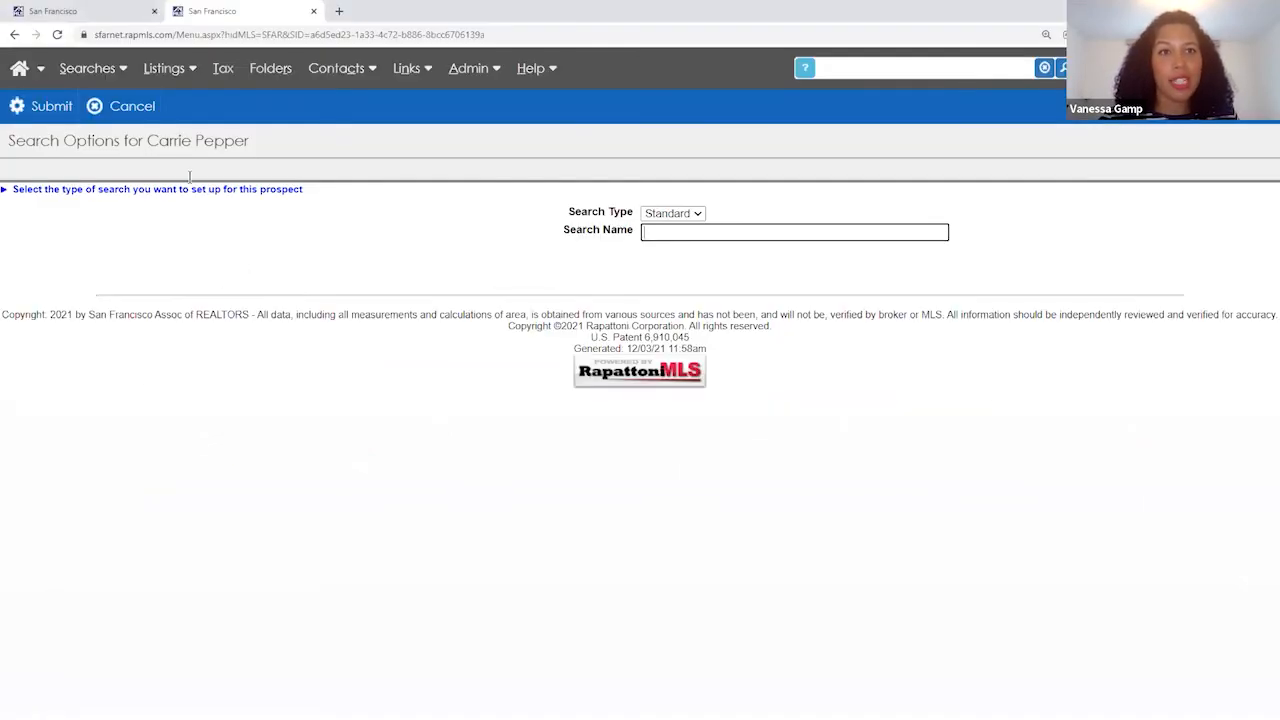
left_click(133, 110)
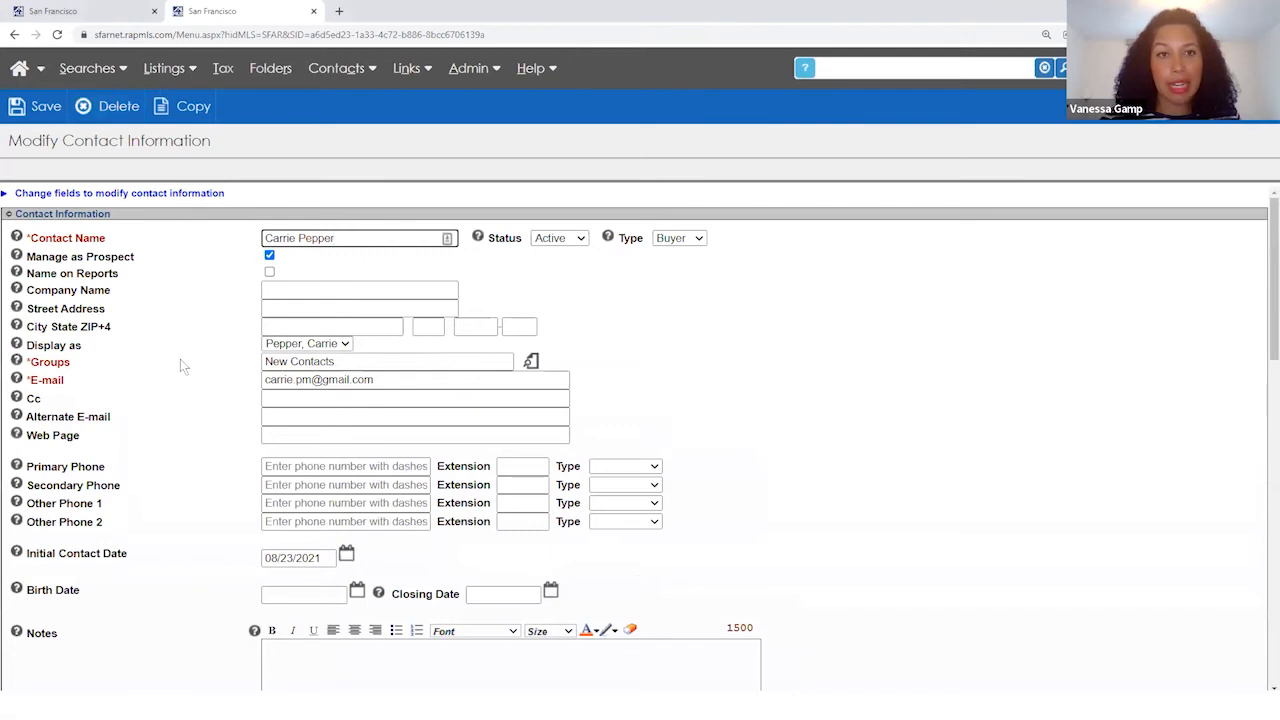
scroll(180, 363, "down", 4)
scroll(181, 366, "down", 3)
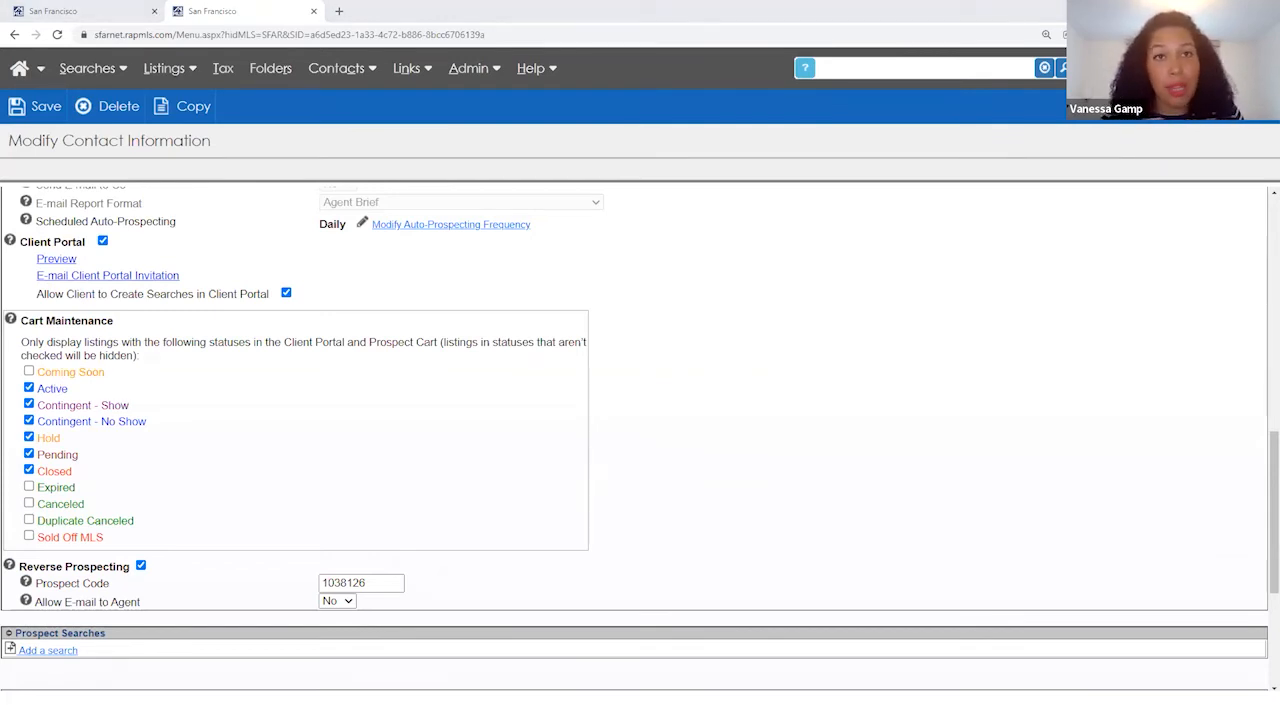
scroll(235, 421, "up", 1)
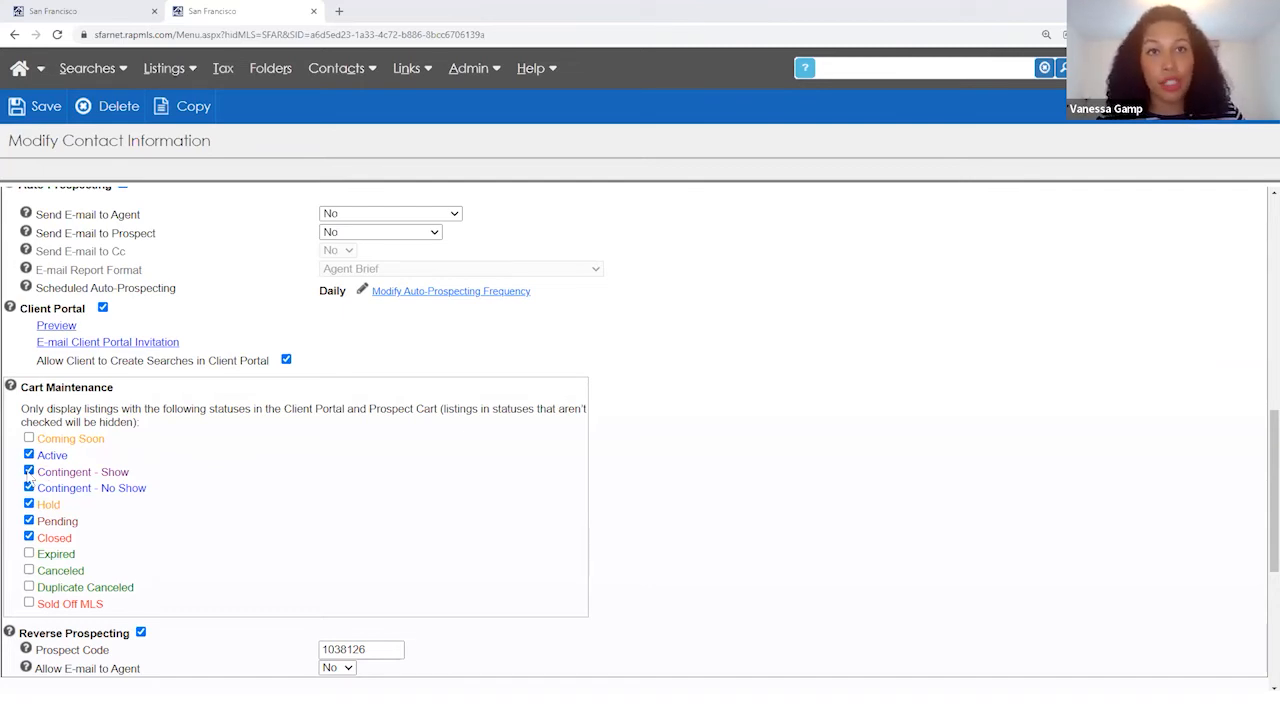
- Uncheck Active, Coming Soon, Contingent, Hold and Pending in Cart Maintenance, keeping only Closed
left_click(29, 537)
left_click(29, 521)
left_click(29, 488)
left_click(29, 455)
left_click(29, 438)
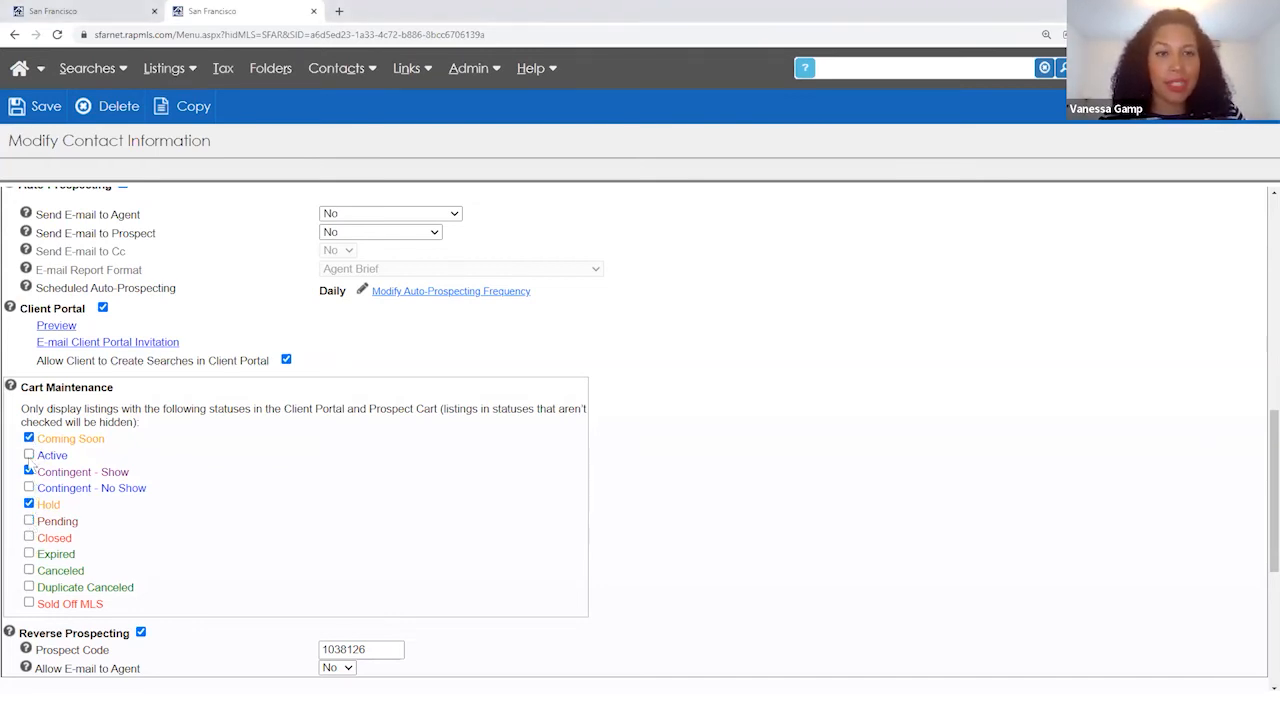
left_click(29, 471)
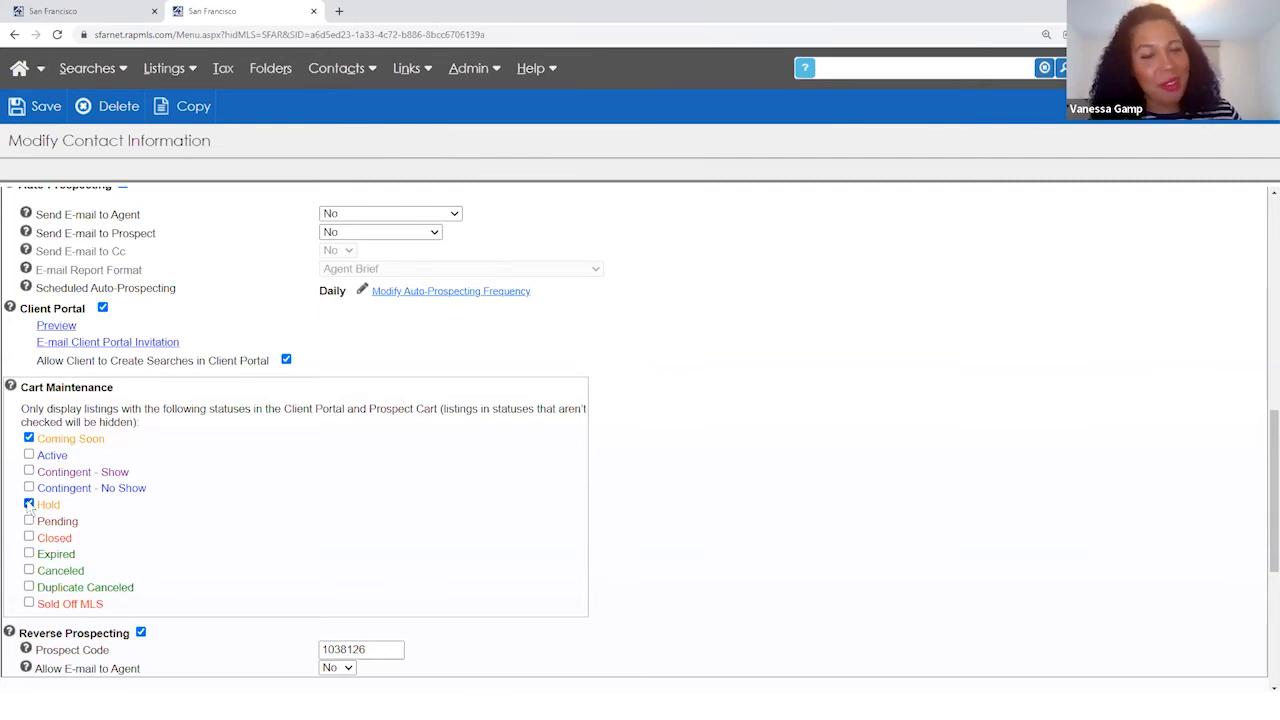
left_click(29, 505)
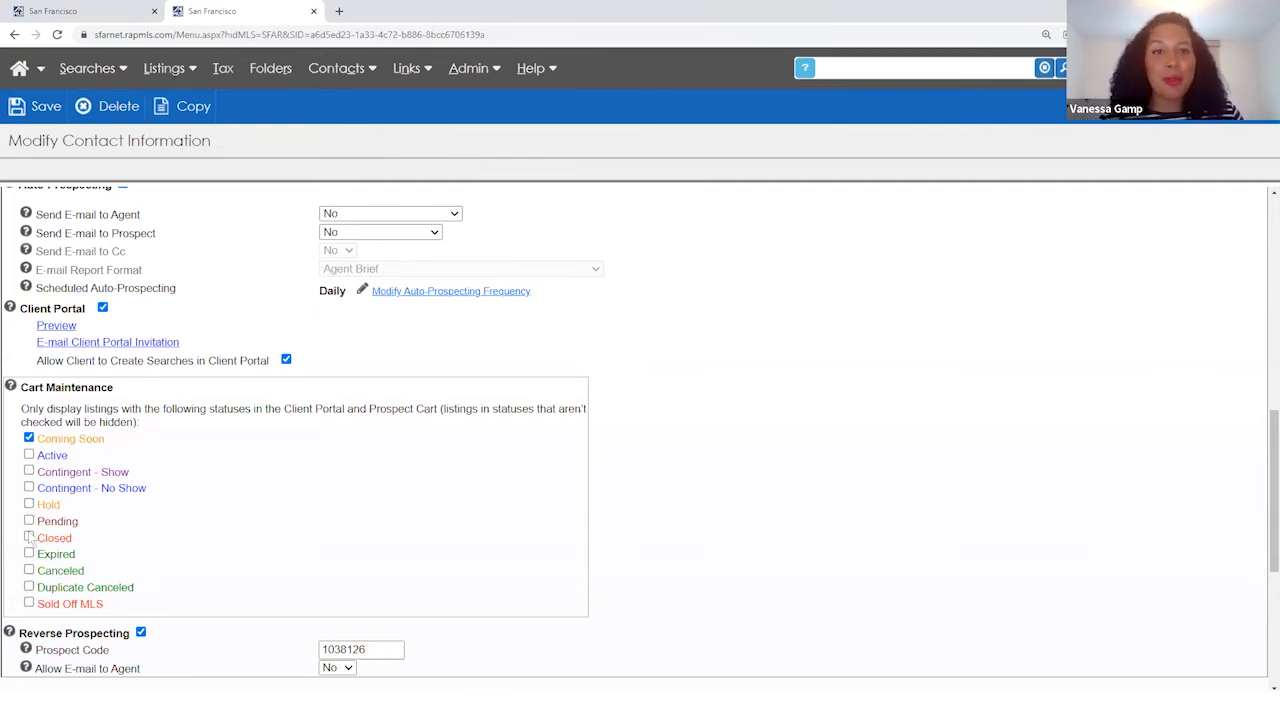
left_click(29, 538)
left_click(29, 438)
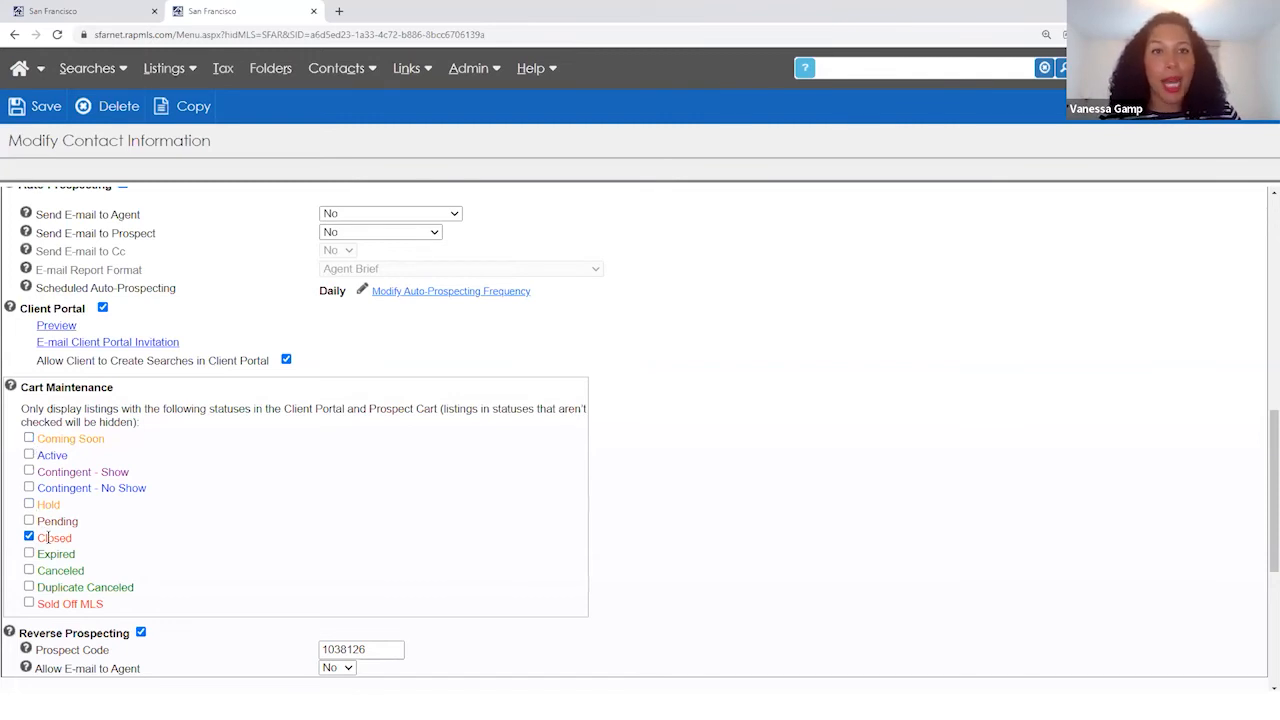
double_click(59, 538)
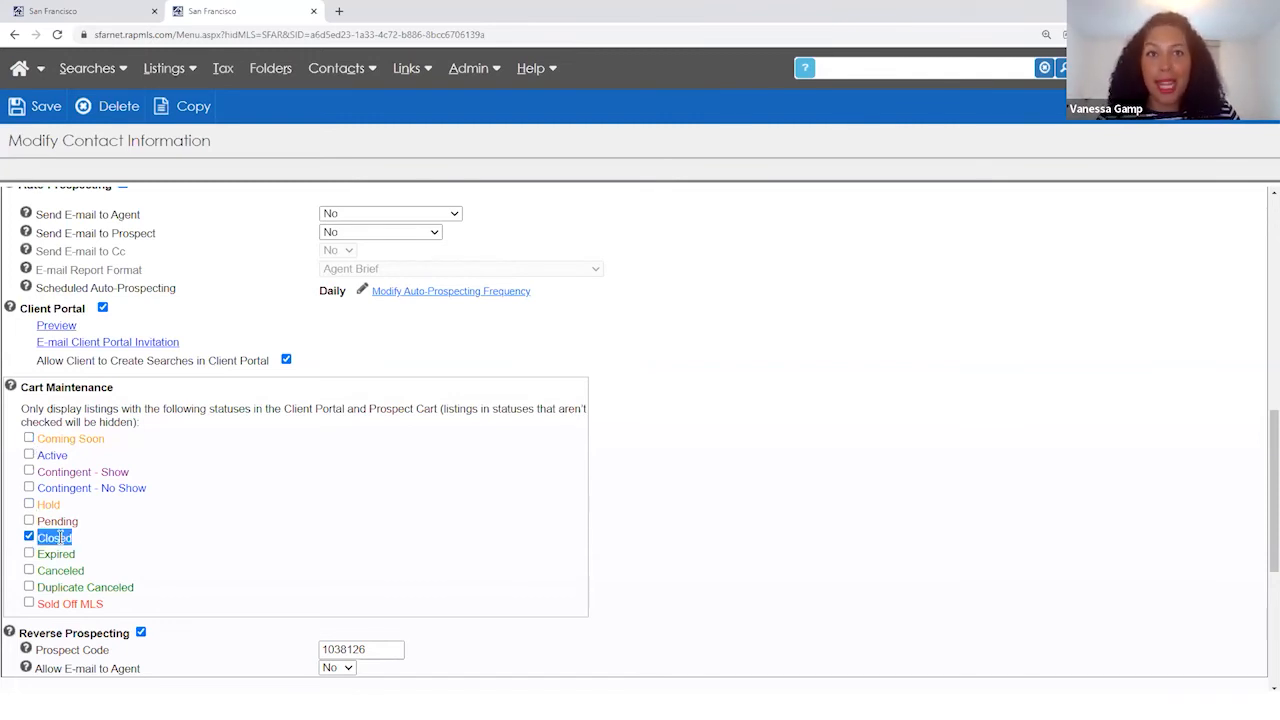
left_click(93, 536)
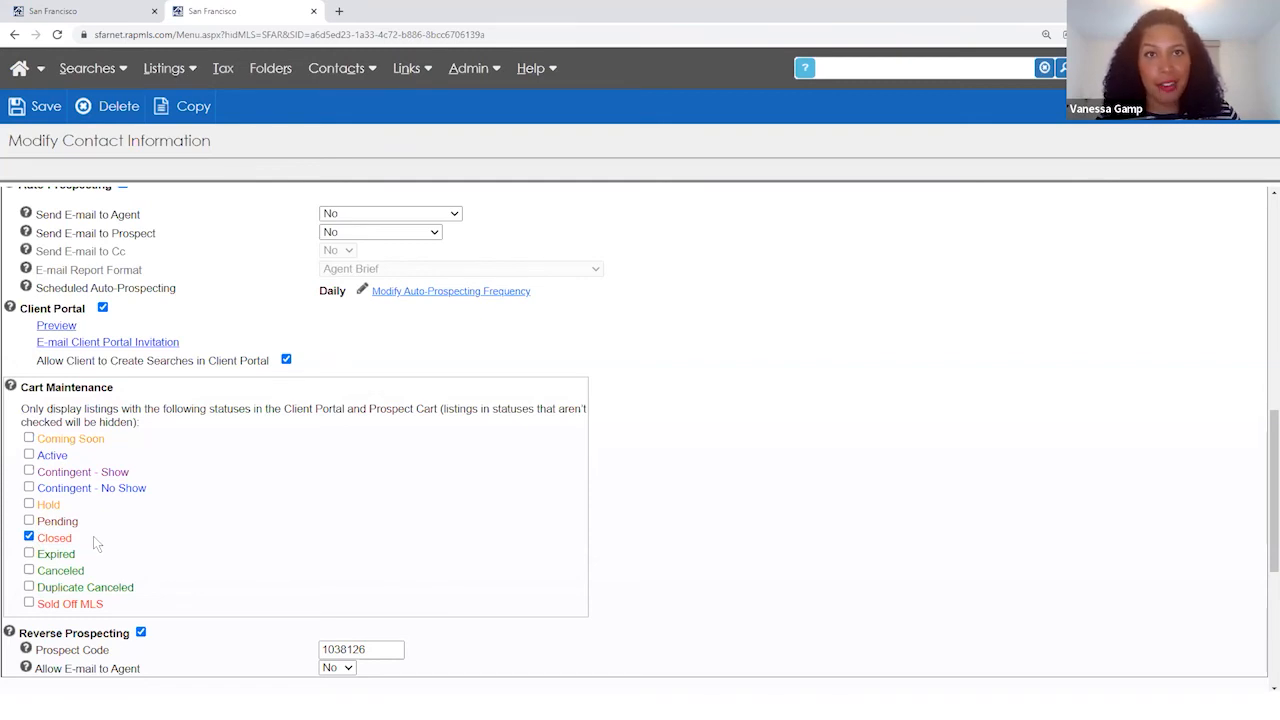